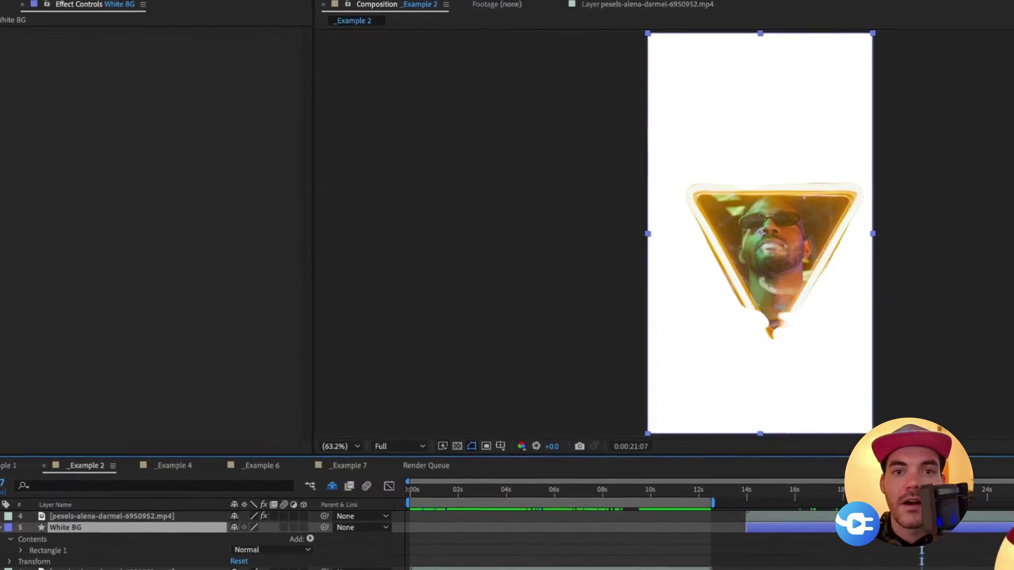
left_click(106, 516)
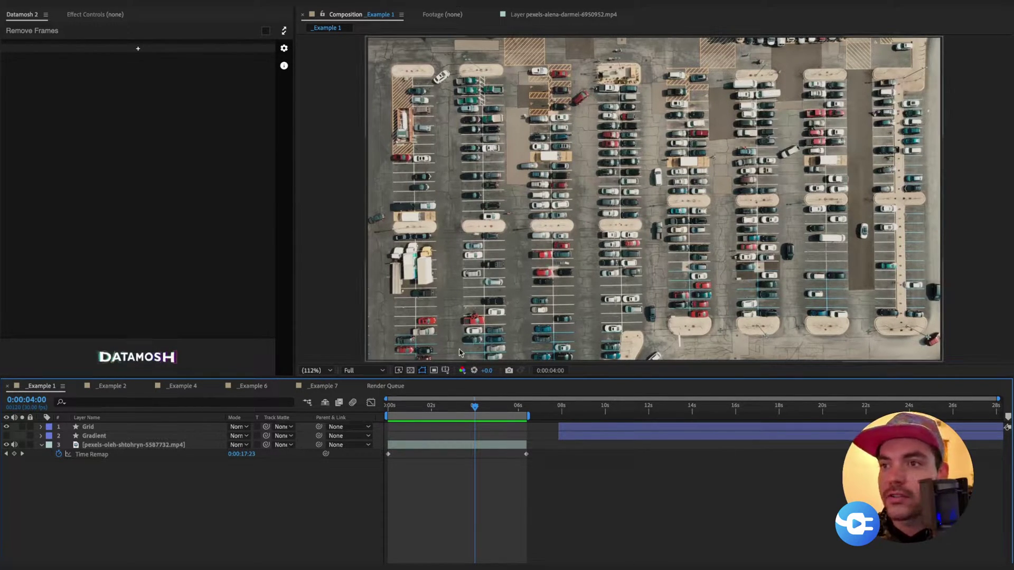
mouse_move(474, 409)
left_mouse_down()
mouse_move(388, 412)
mouse_move(482, 413)
mouse_move(463, 412)
left_mouse_up()
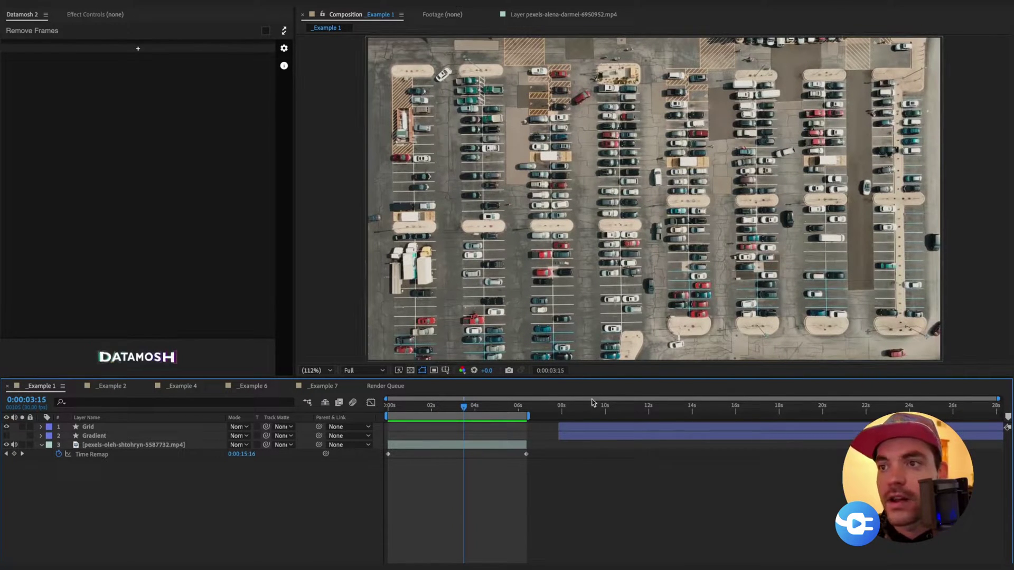
Hide the Grid layer and show the Gradient layer in the part of the timeline after the parking-lot clip.
left_click_drag(561, 412, 578, 412)
left_click(7, 427)
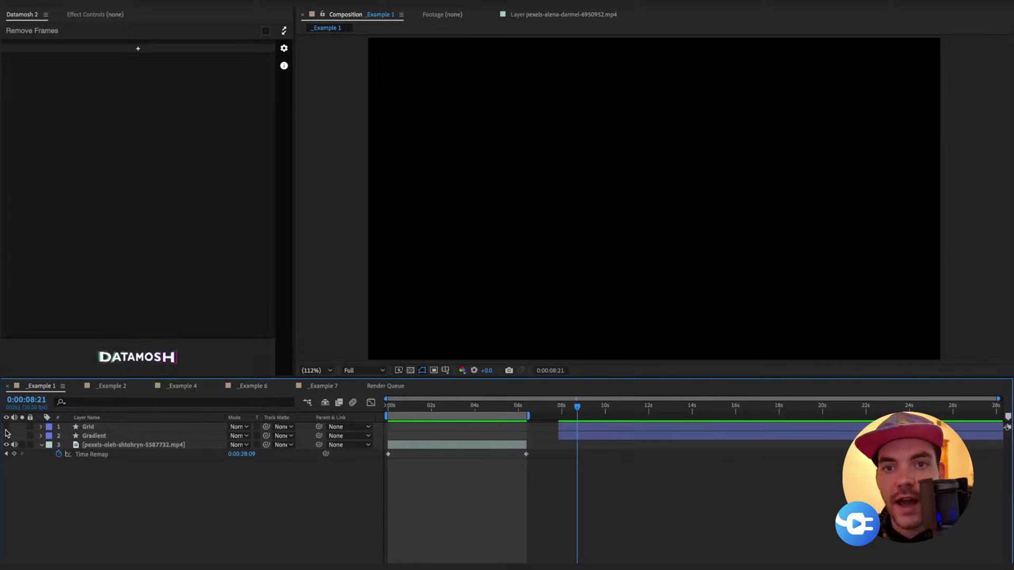
left_click(7, 435)
left_click_drag(577, 410, 624, 415)
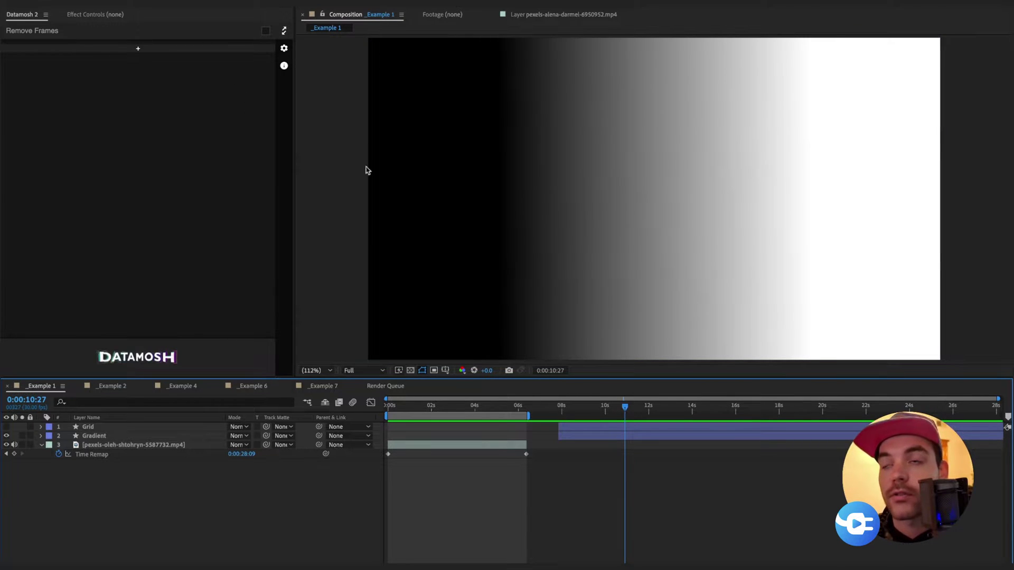
Add a Multiply mosh and stretch its marker over the full length of the parking-lot clip, starting at 0 s.
left_click(132, 50)
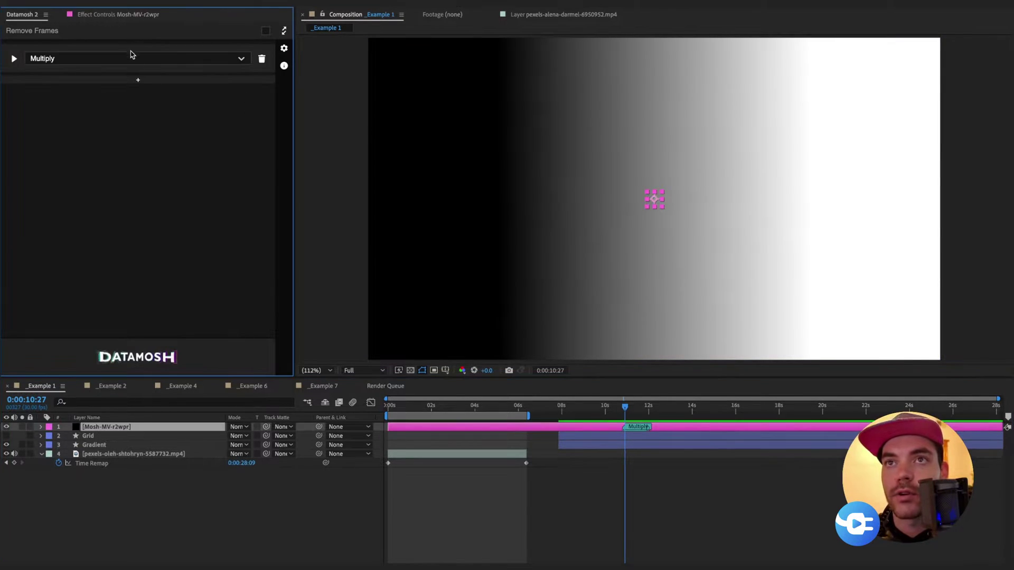
left_click_drag(623, 427, 389, 427)
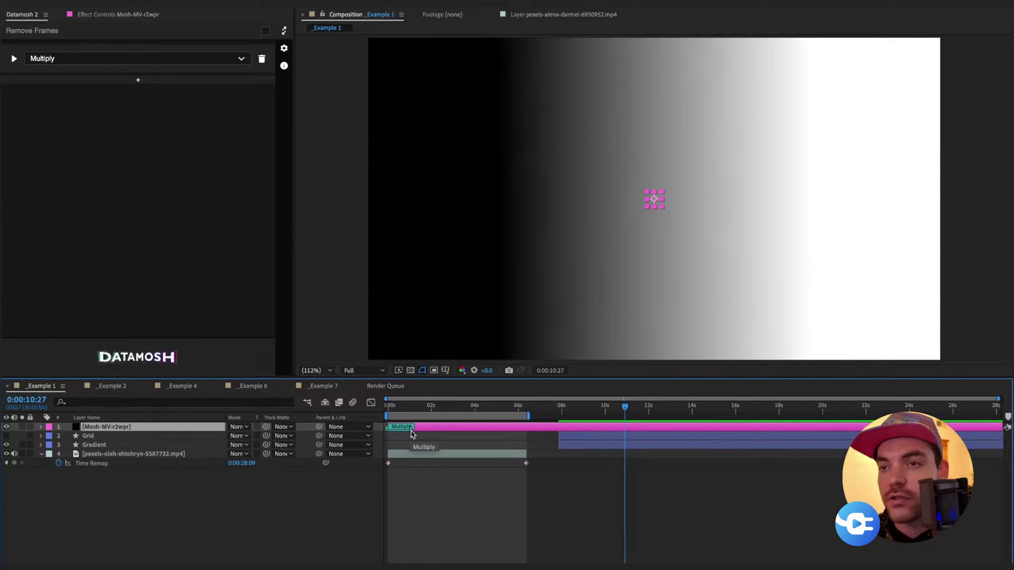
left_click_drag(510, 450, 530, 452)
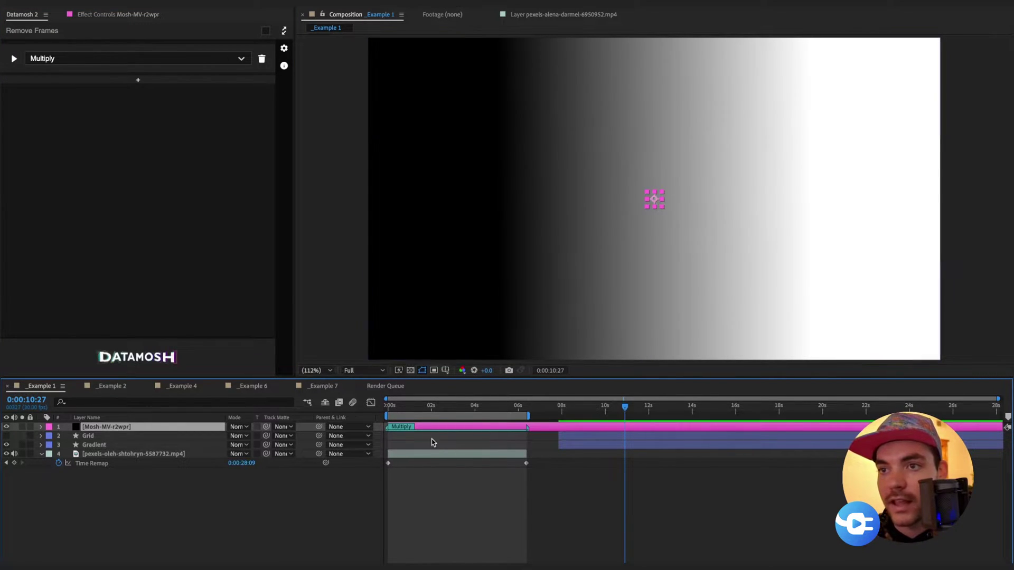
Expand the Multiply mosh's settings and enable Use Map for it.
left_click(448, 412)
key("space")
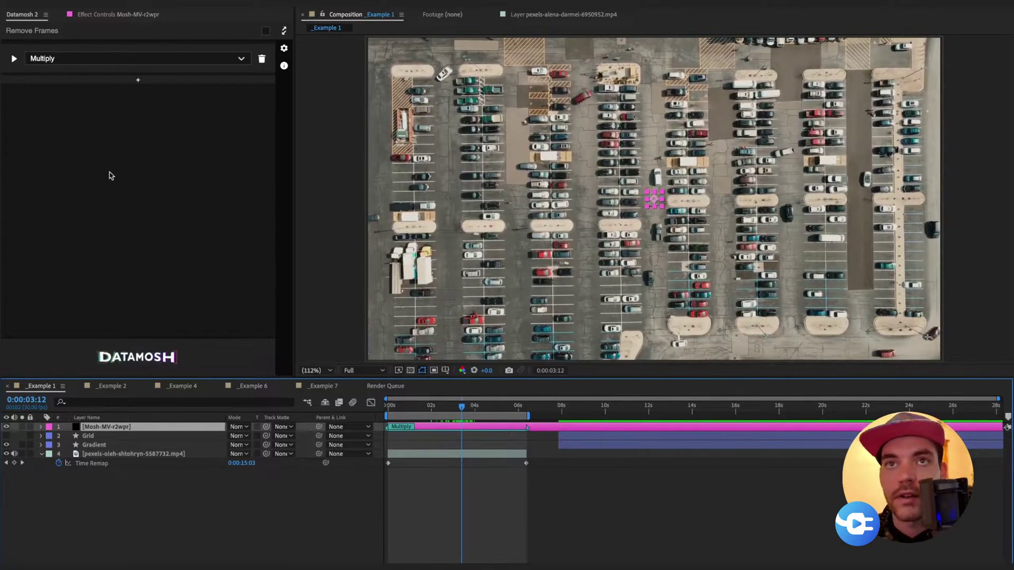
left_click(14, 59)
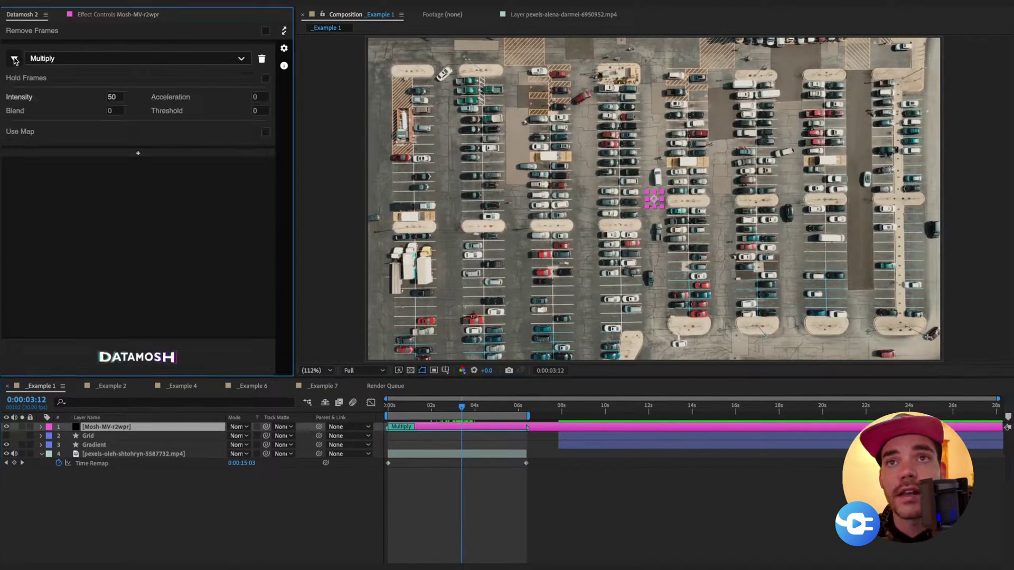
left_click(266, 133)
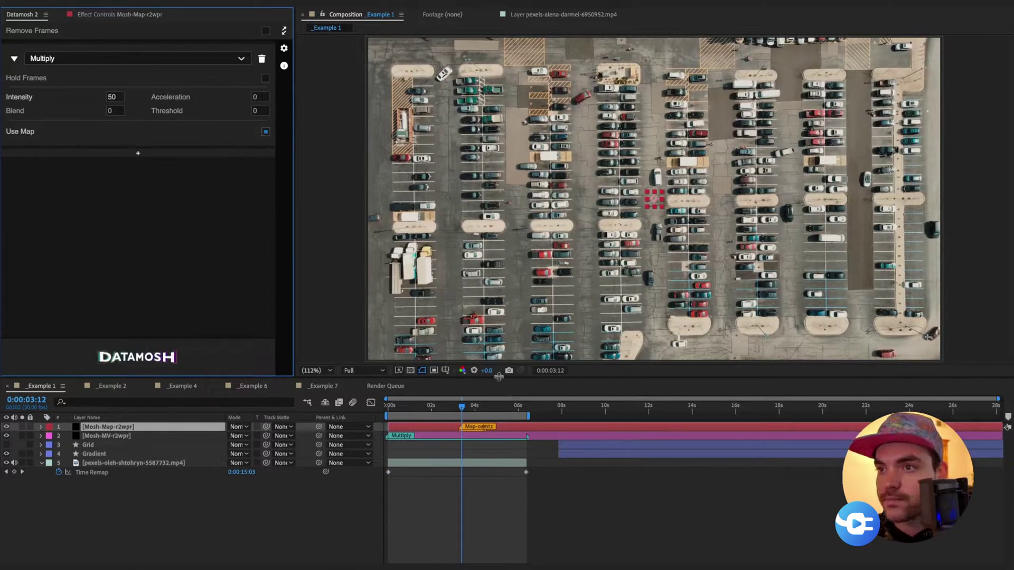
Match the map marker's duration to the Multiply marker and place it at the start of the Gradient layer, about 8 s.
left_click(461, 429)
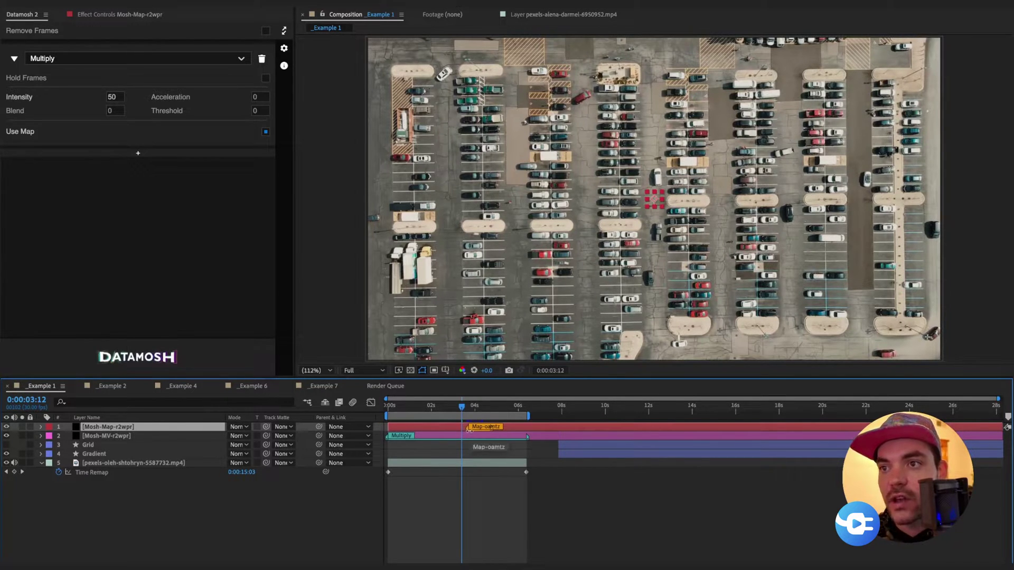
left_click_drag(467, 428, 559, 434)
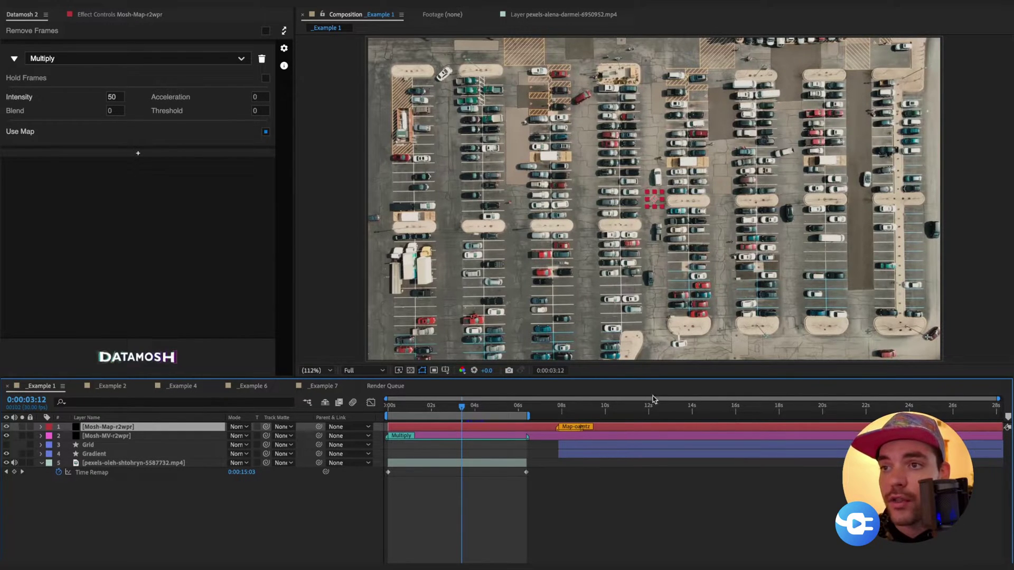
left_click_drag(574, 414, 415, 414)
key("space")
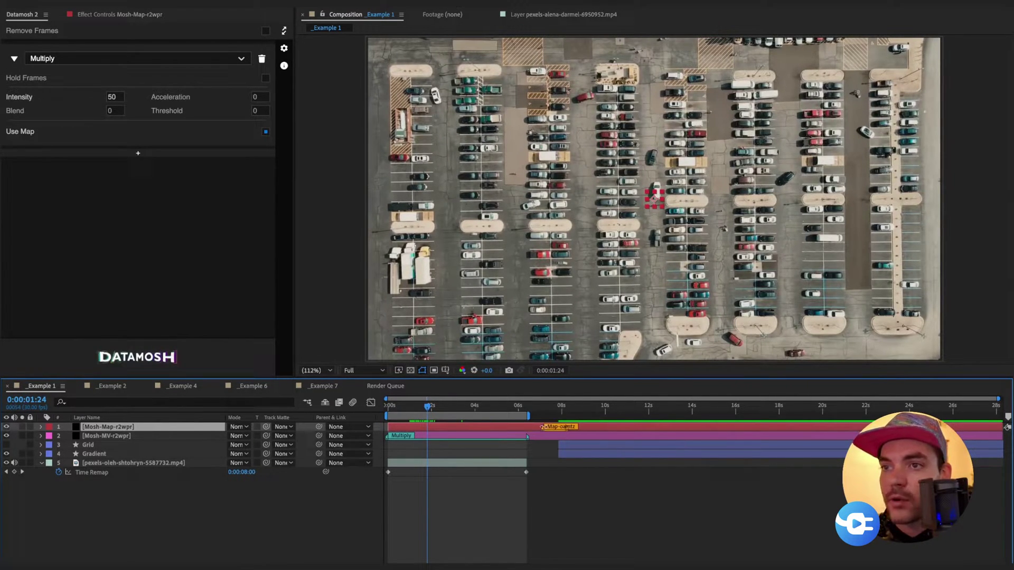
left_click_drag(544, 426, 387, 441)
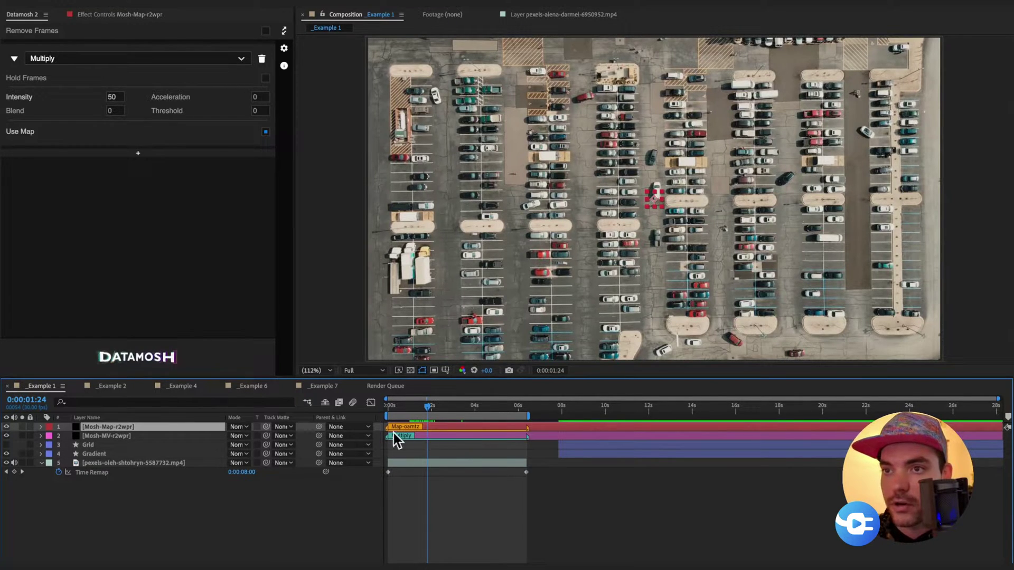
left_click_drag(386, 428, 557, 428)
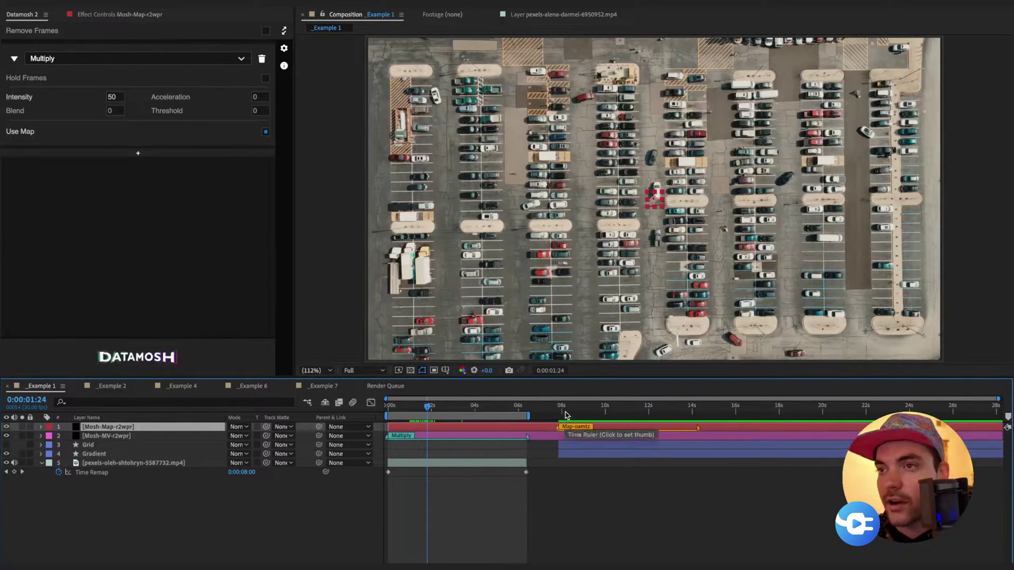
Select the Gradient layer and compare its black-to-white ramp with the parking-lot footage.
left_click(633, 415)
mouse_move(633, 415)
left_mouse_down()
mouse_move(662, 409)
mouse_move(646, 410)
left_mouse_up()
left_click(632, 448)
left_click(415, 309)
left_click(467, 407)
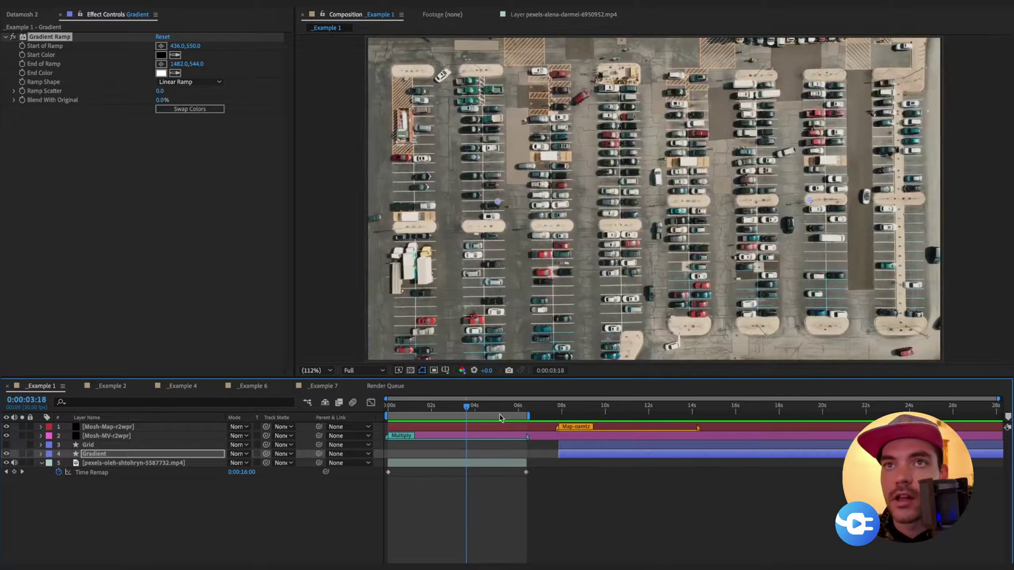
Change the mosh mode to Move vertical with an Intensity of -100, and run the datamosh render.
left_click(24, 15)
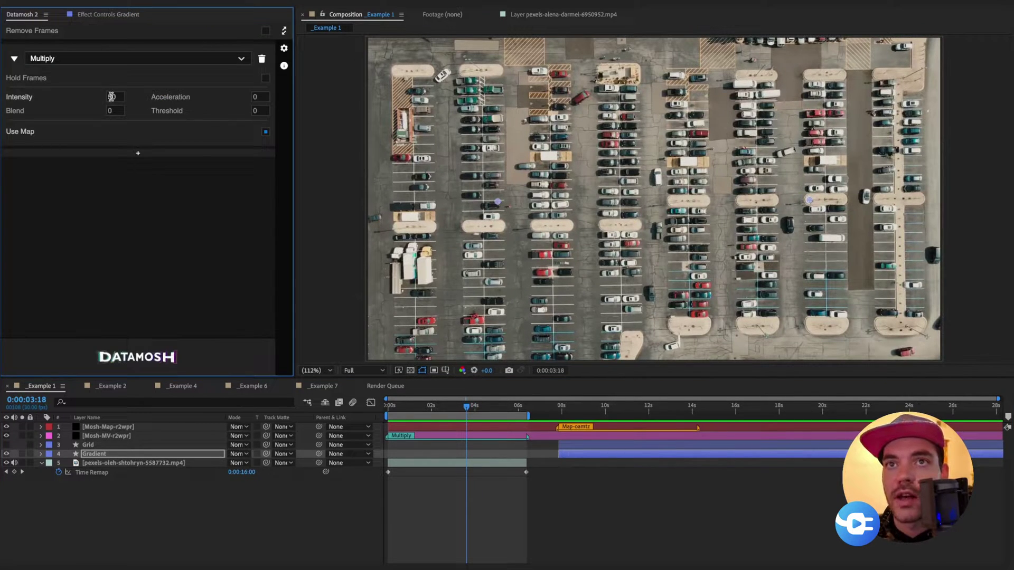
left_click(119, 58)
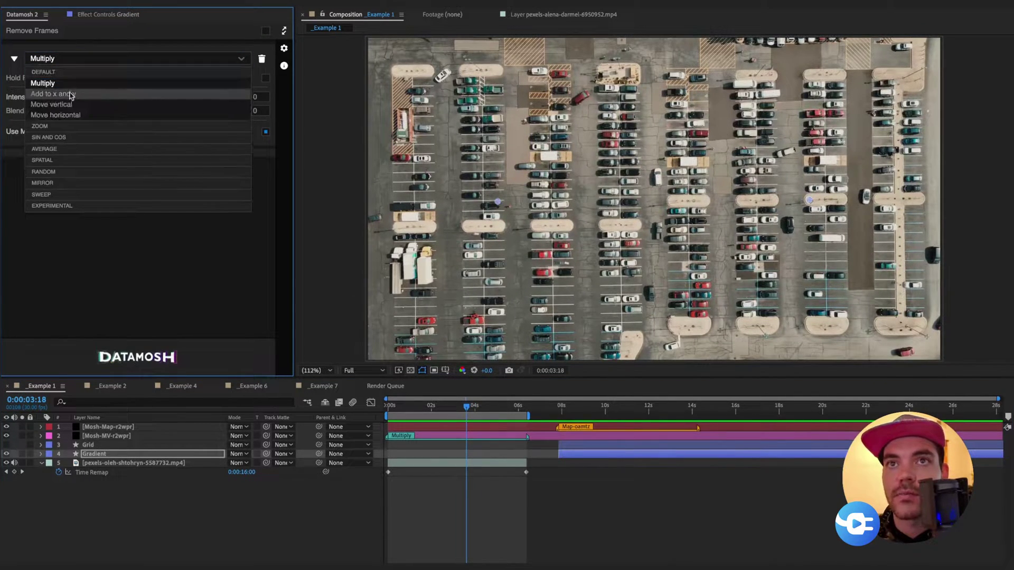
left_click(70, 105)
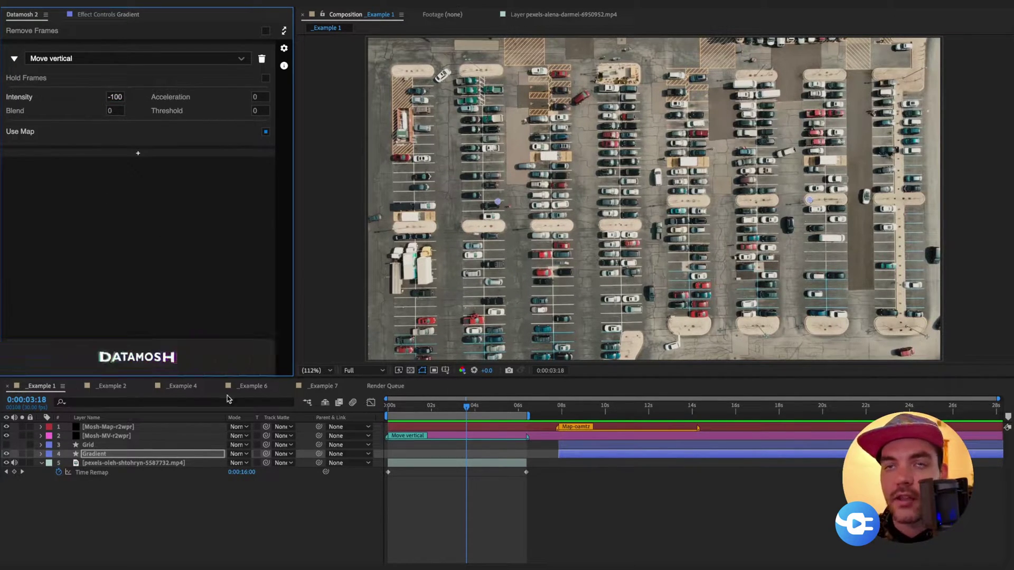
left_click(173, 354)
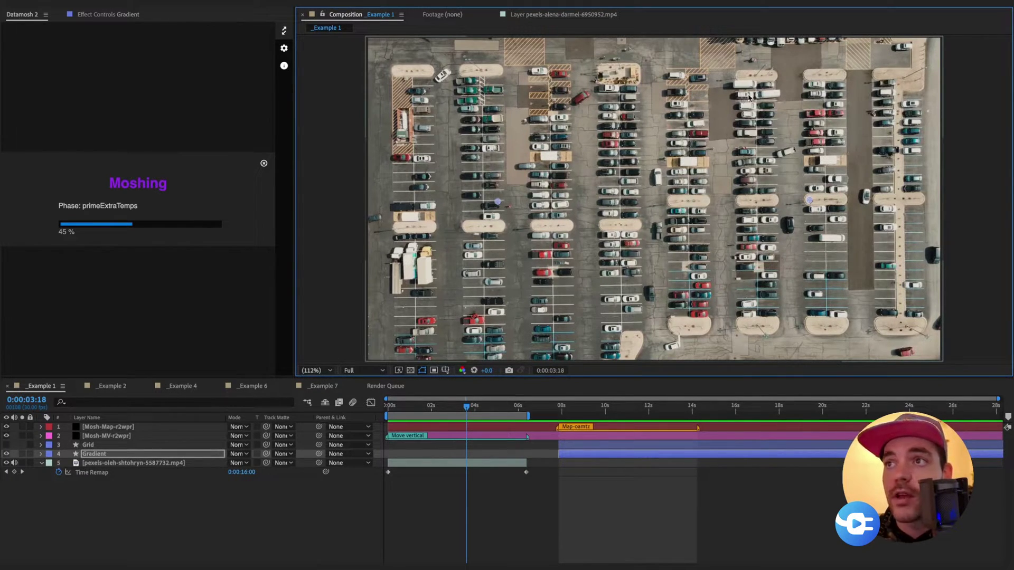
left_click(595, 413)
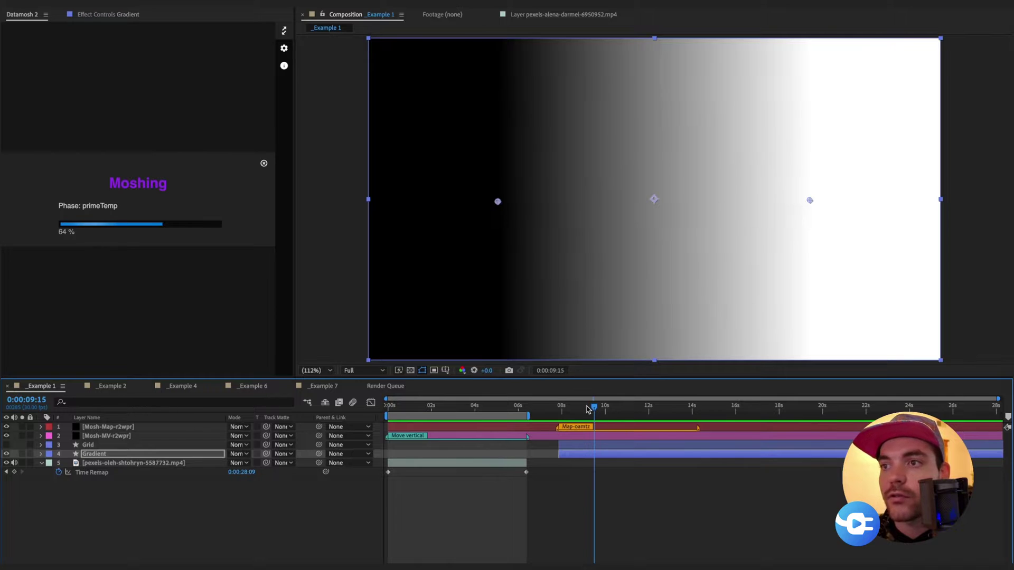
left_click_drag(570, 411, 599, 411)
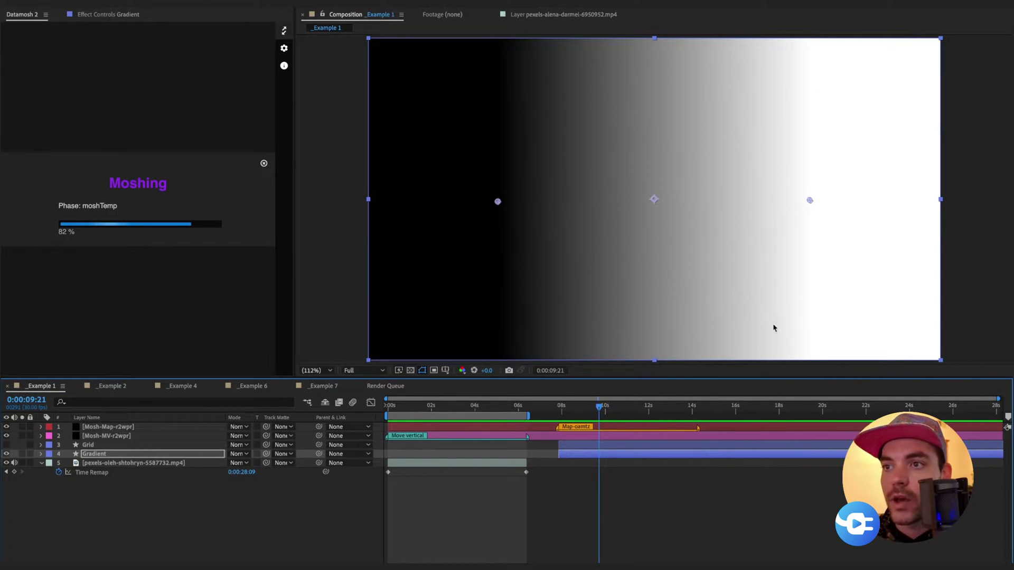
Play the rendered datamosh clip from the start of the composition to review the effect.
left_click(457, 406)
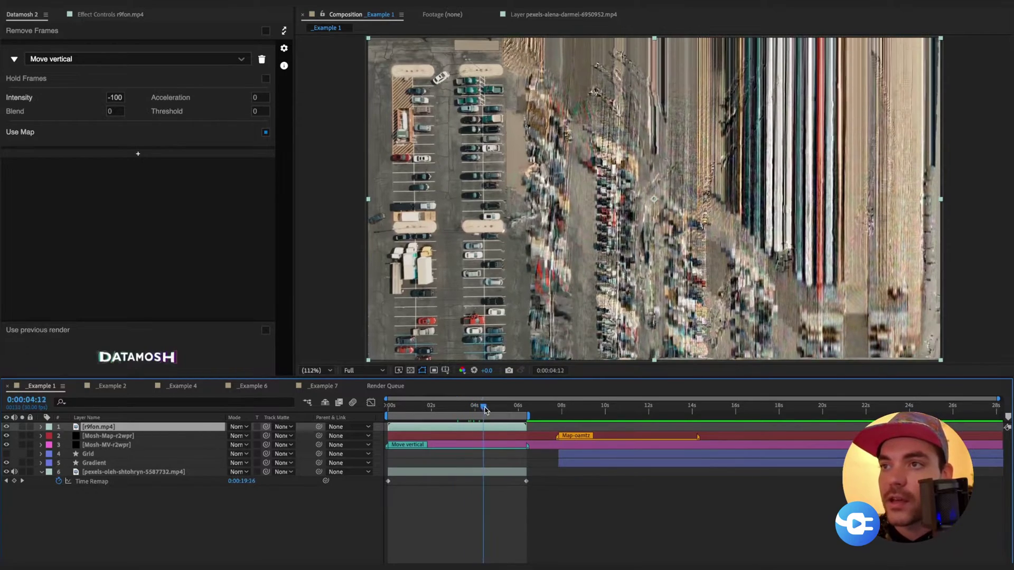
left_click_drag(470, 410, 388, 415)
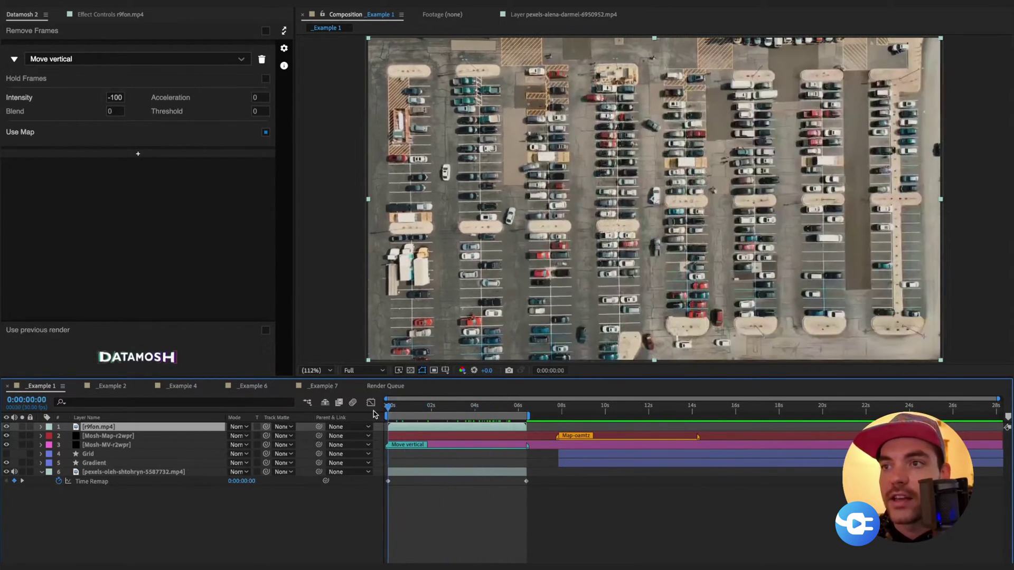
key("space")
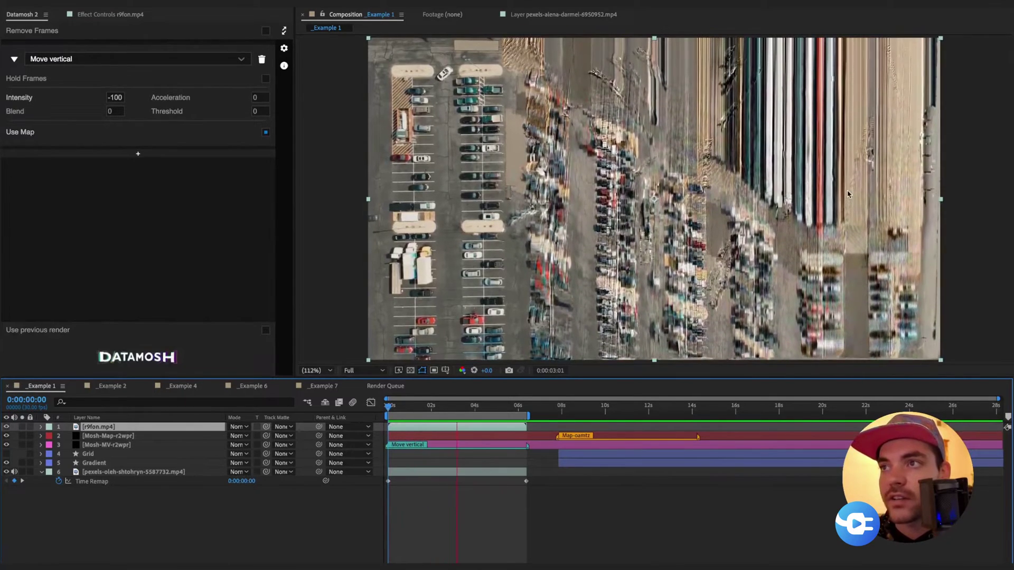
key("space")
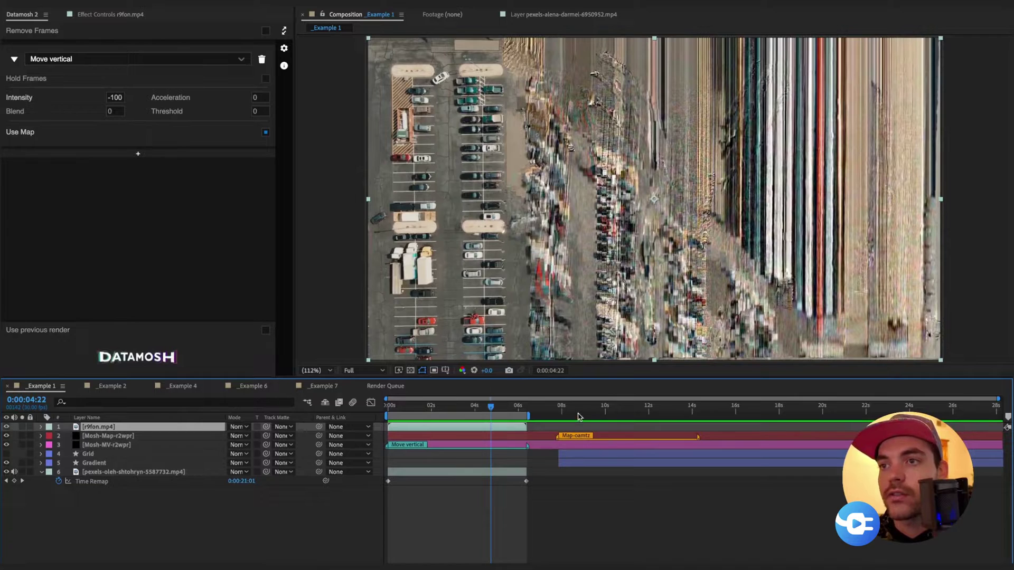
Compare the rendered mosh with the gradient map, checking how its black, grey and white areas affect the movement.
left_click_drag(578, 416, 571, 418)
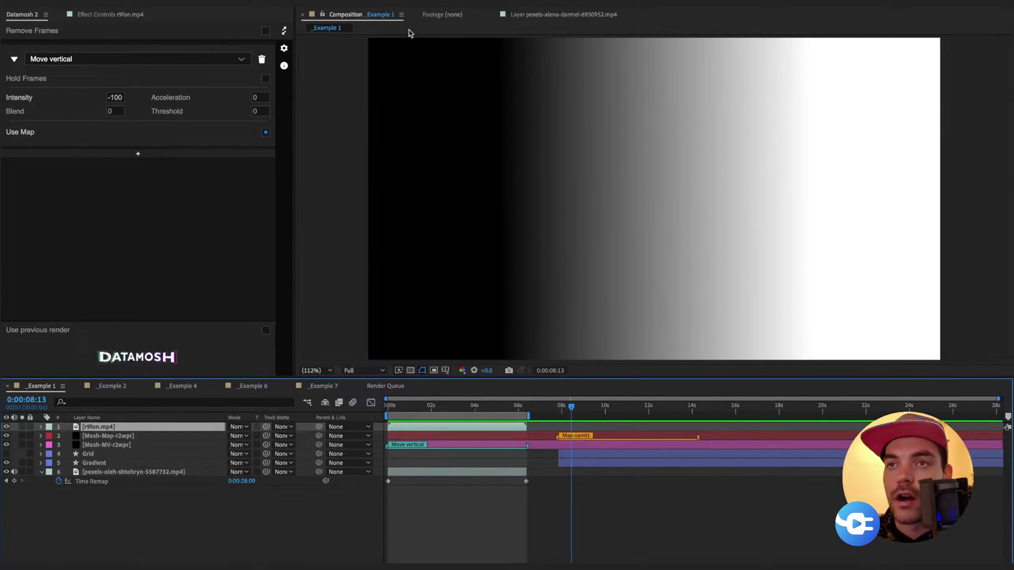
key("space")
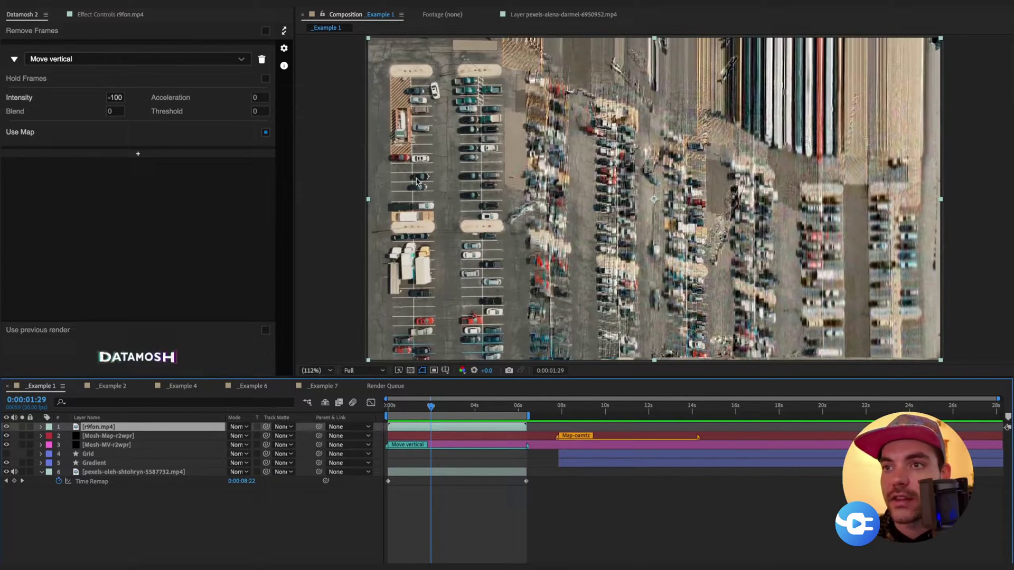
mouse_move(436, 408)
left_mouse_down()
mouse_move(482, 408)
mouse_move(429, 417)
left_mouse_up()
left_click(649, 408)
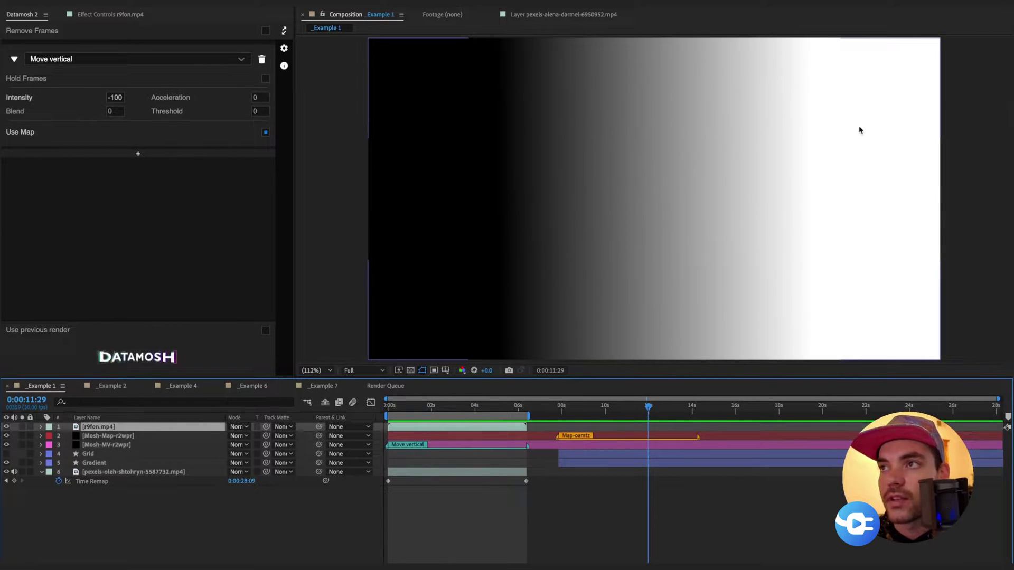
left_click_drag(513, 409, 501, 411)
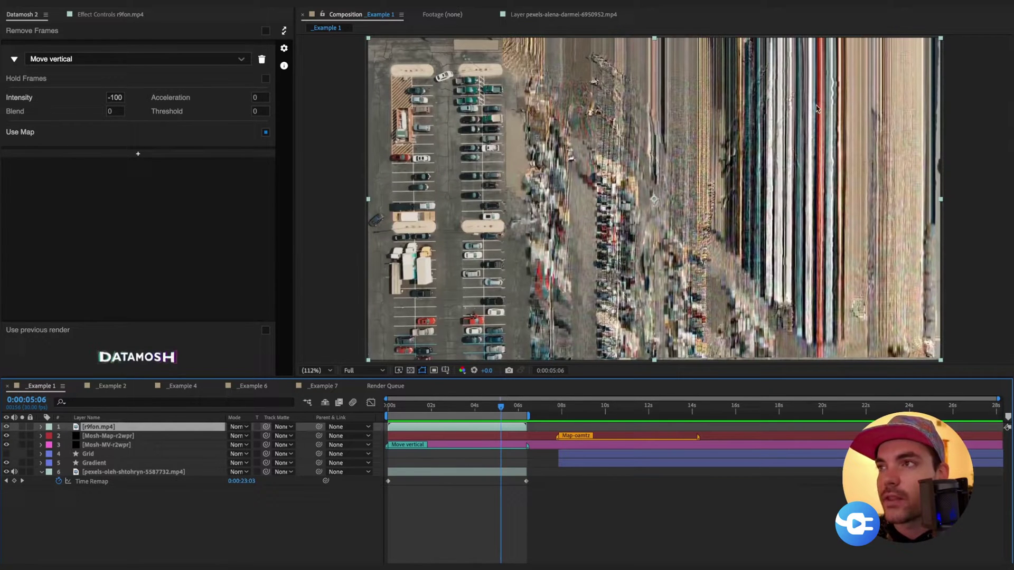
left_click(452, 406)
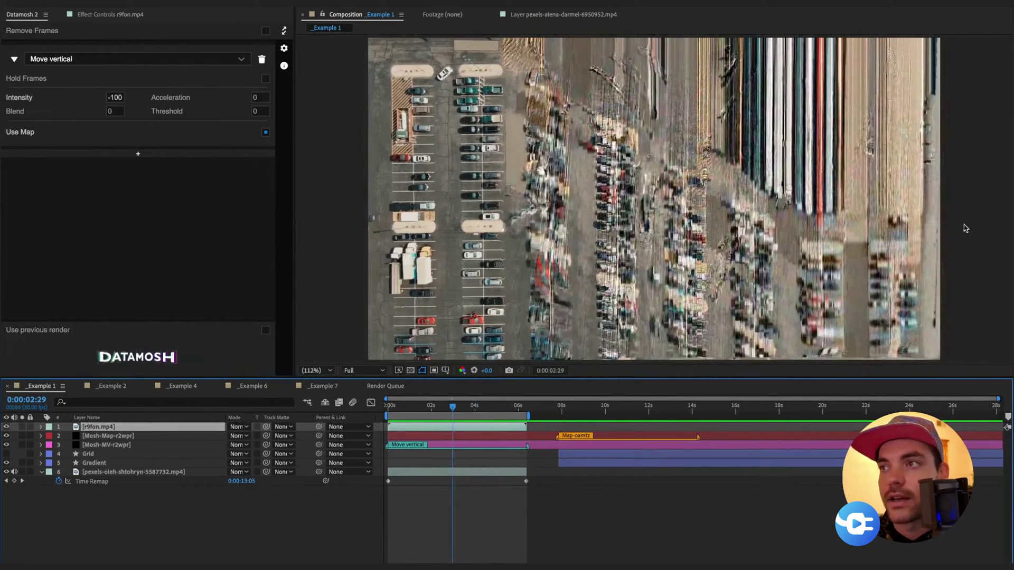
key("space")
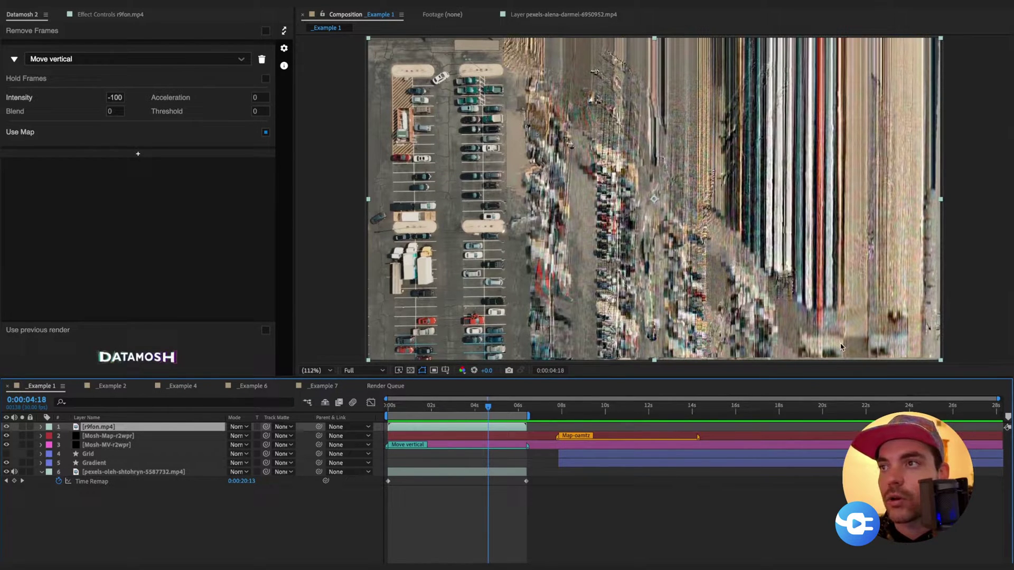
left_click_drag(484, 410, 461, 407)
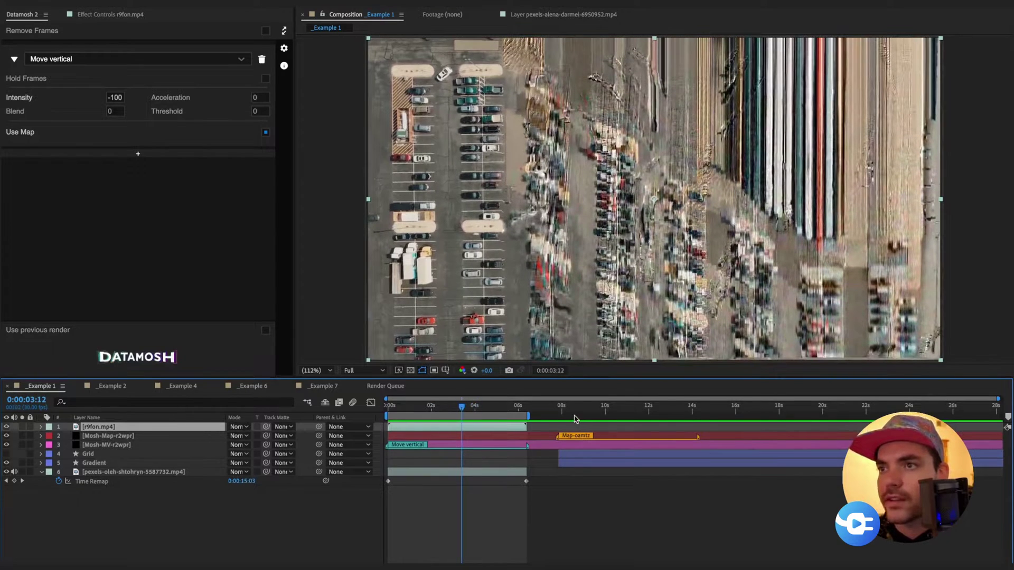
left_click_drag(581, 408, 597, 415)
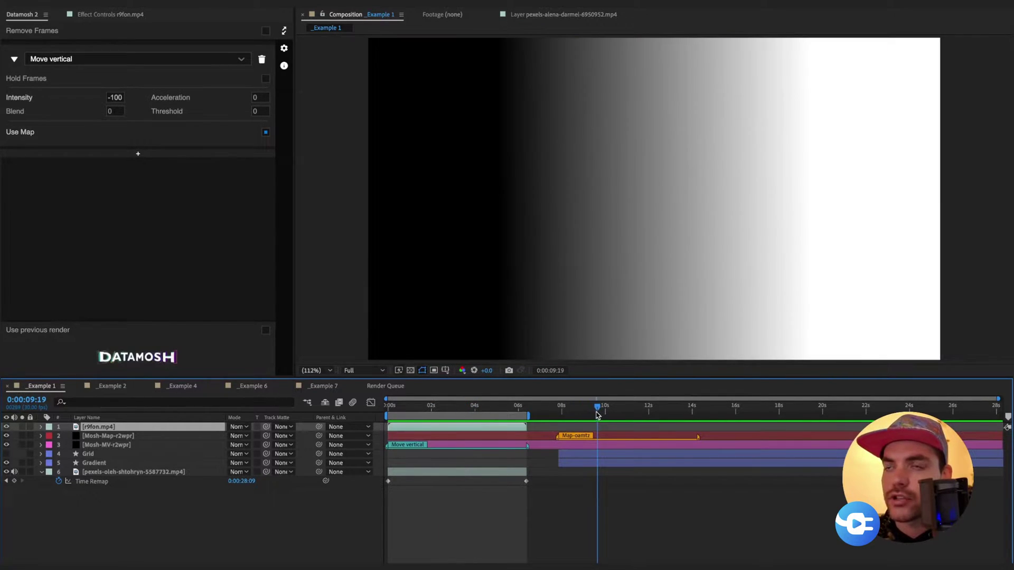
left_click(412, 409)
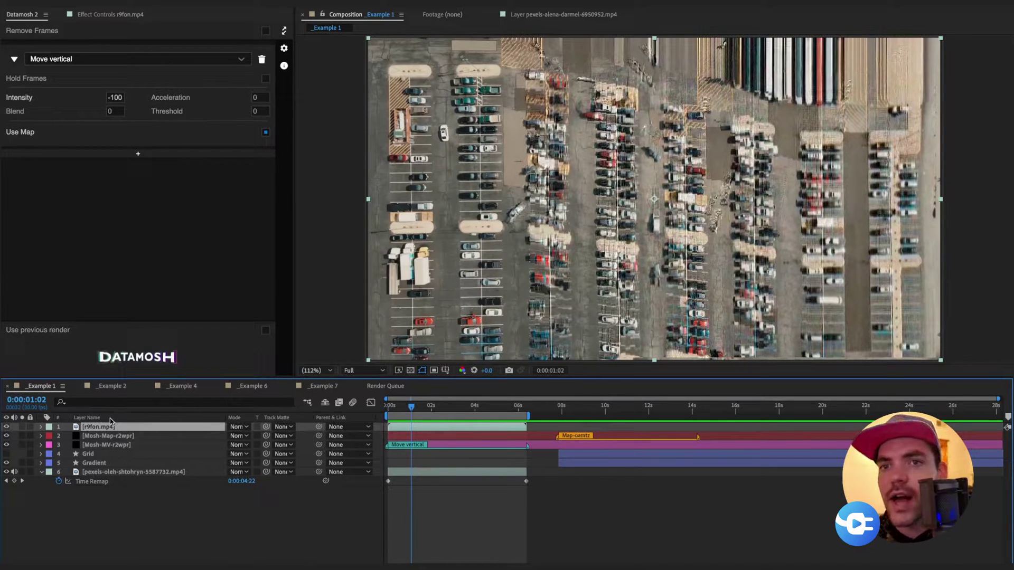
Switch the mosh map to the Grid layer by showing it at 100% opacity and hiding the Gradient layer.
left_click(622, 407)
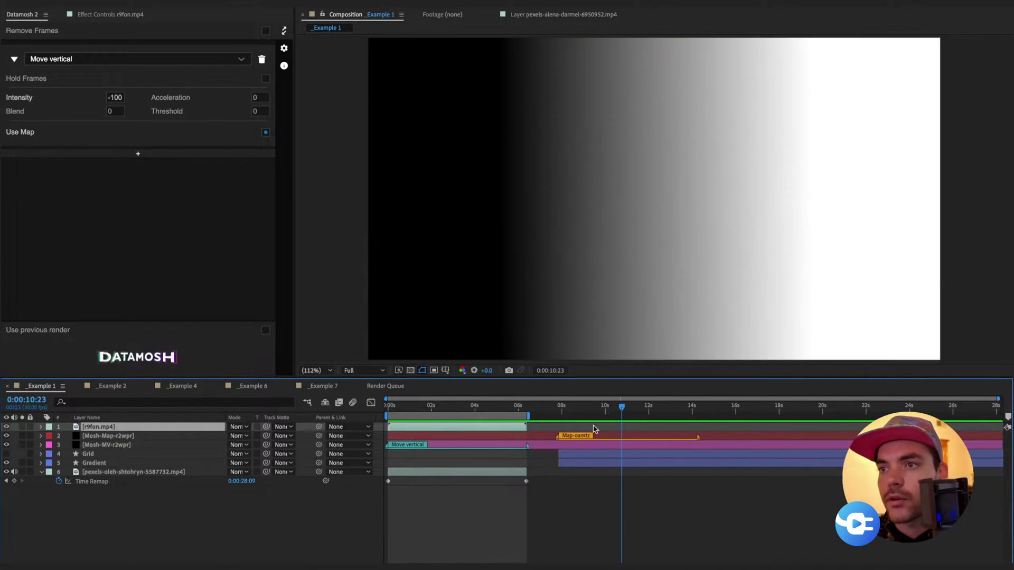
left_click(7, 453)
left_click(88, 454)
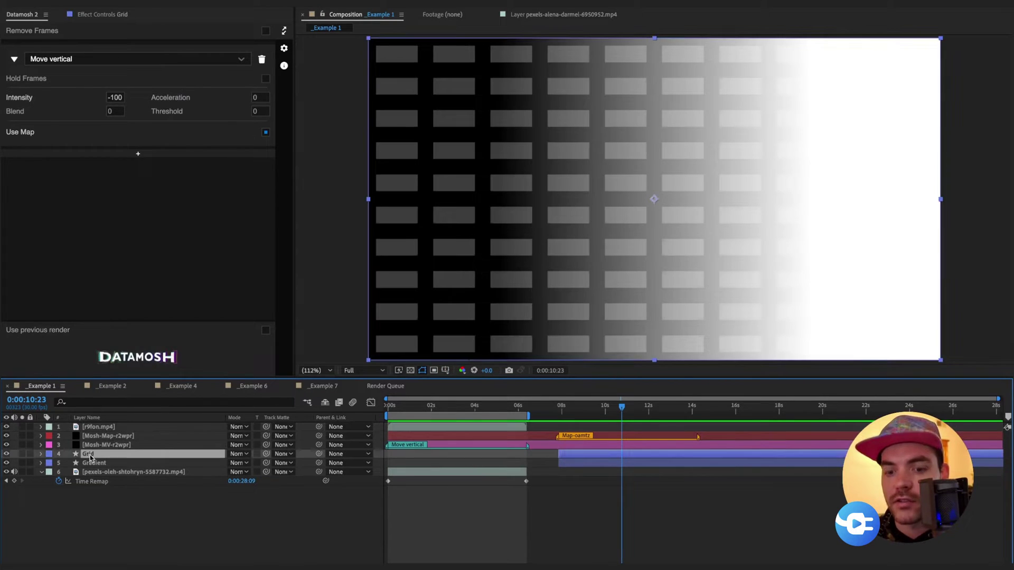
key("t")
left_click_drag(233, 463, 253, 464)
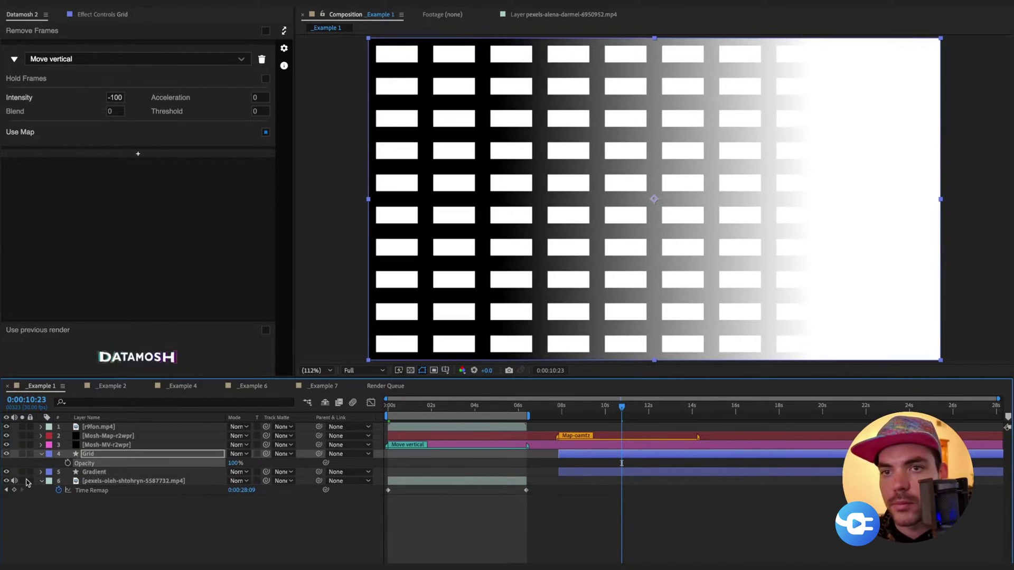
left_click(5, 472)
left_click(616, 515)
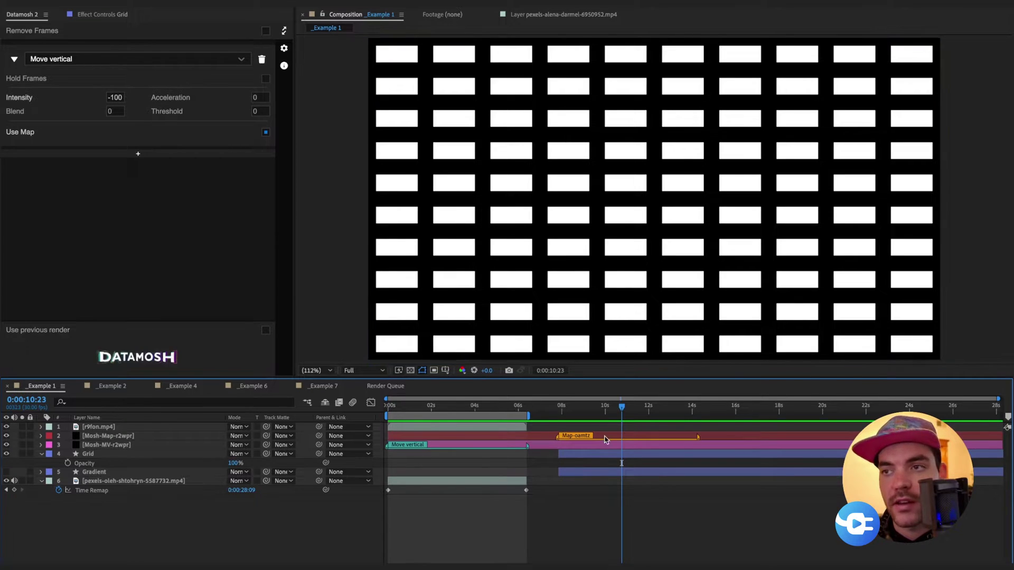
Enable Use previous render and run the Move vertical datamosh with the grid as its map.
left_click(591, 414)
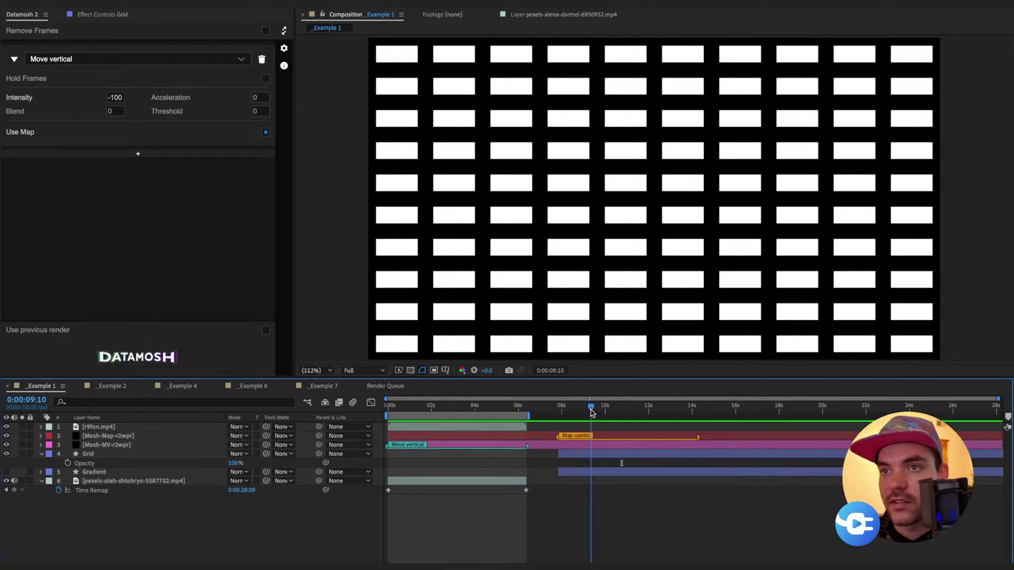
left_click(120, 334)
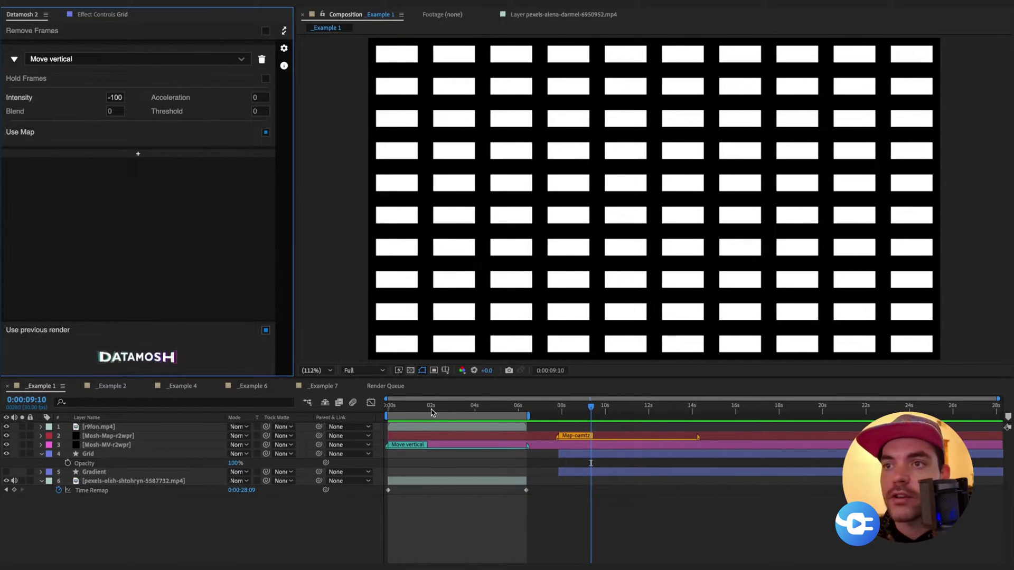
key("space")
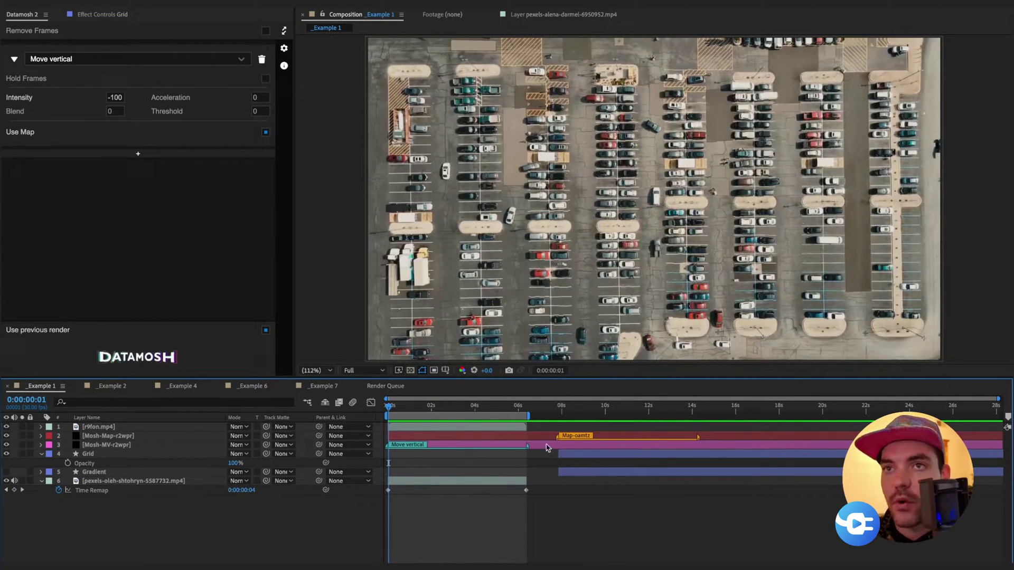
left_click_drag(570, 417, 609, 418)
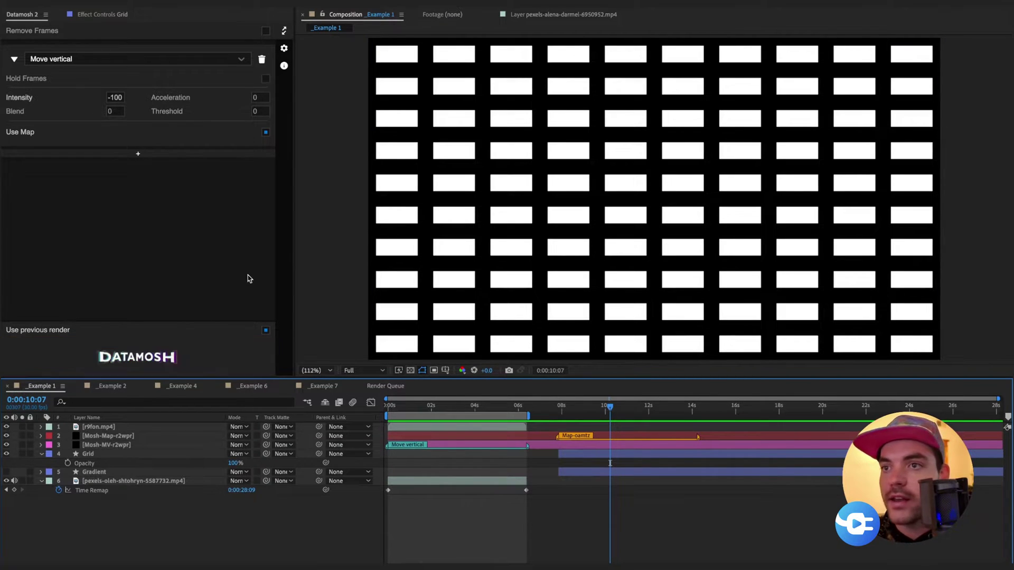
left_click(149, 357)
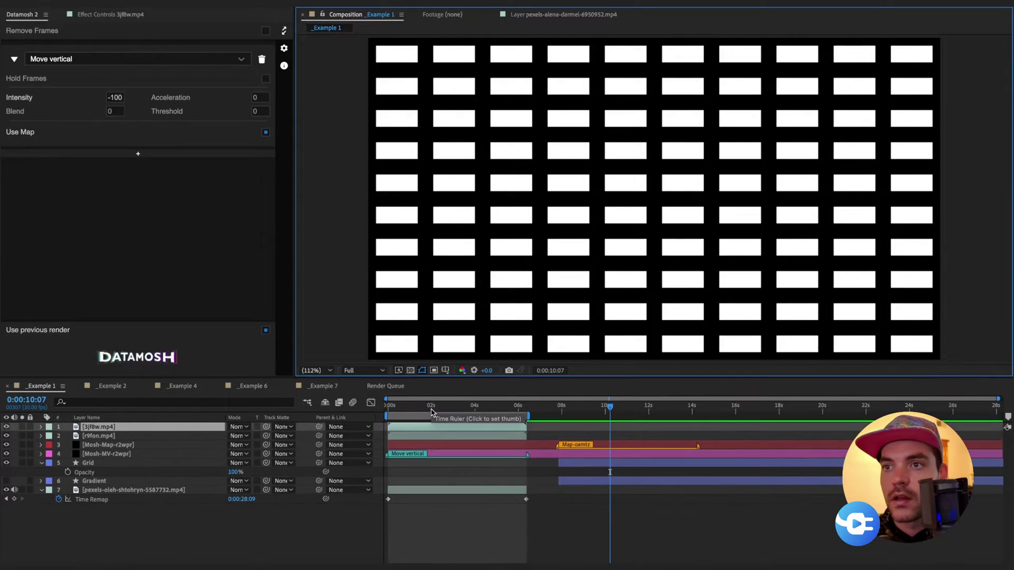
Play the new grid-mapped render from the start of the composition to review the mosh.
left_click(404, 417)
left_click_drag(404, 417, 387, 429)
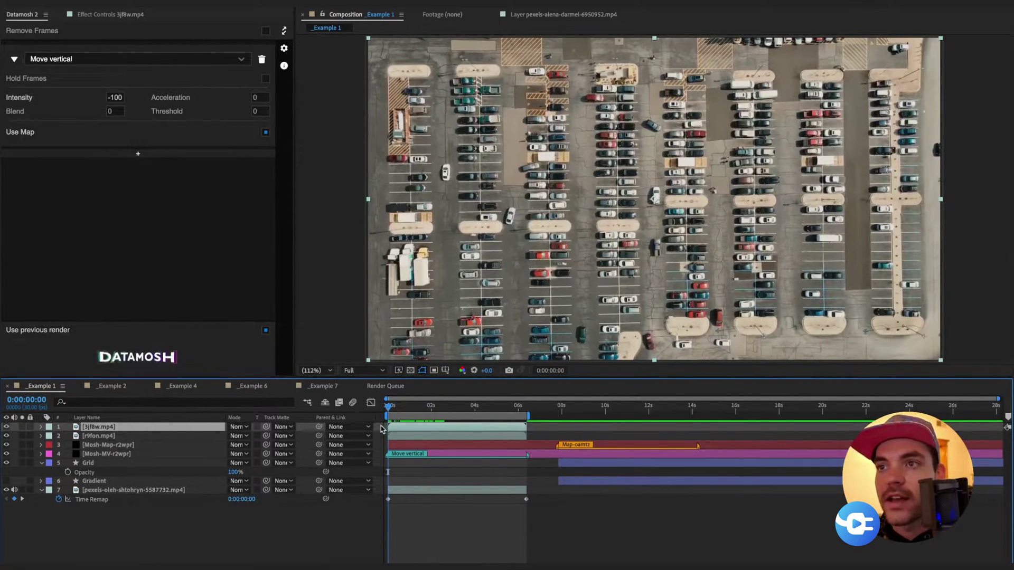
key("space")
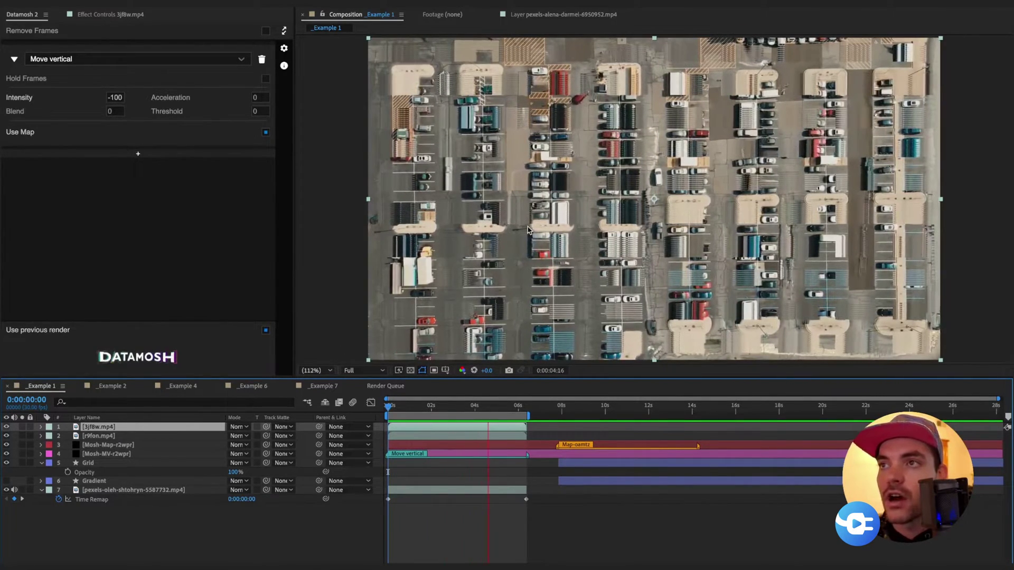
key("space")
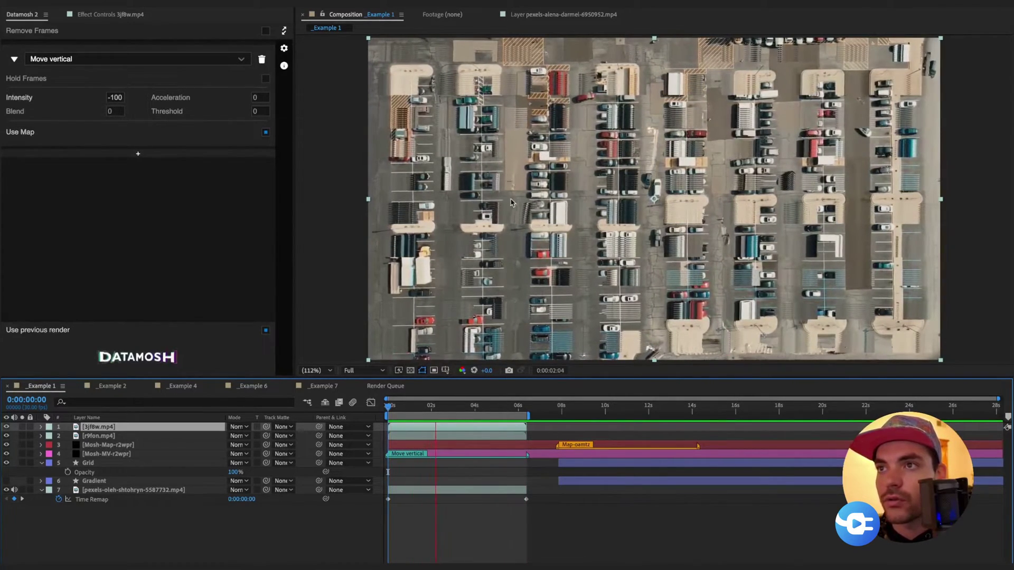
key("space")
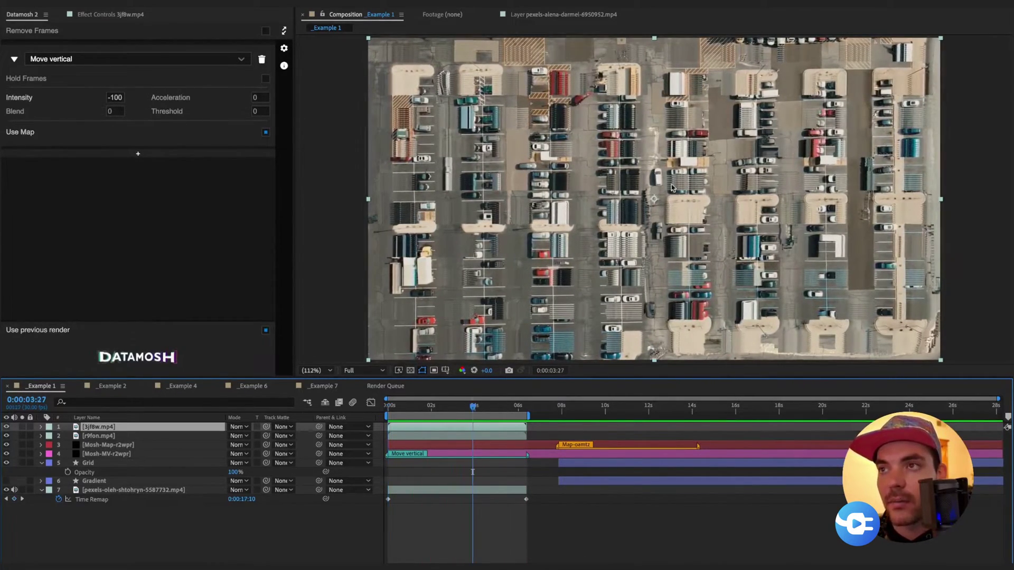
Overlay the Grid layer on the rendered clip from the composition start at 33% opacity, and magnify the view to 400%.
left_click(96, 464)
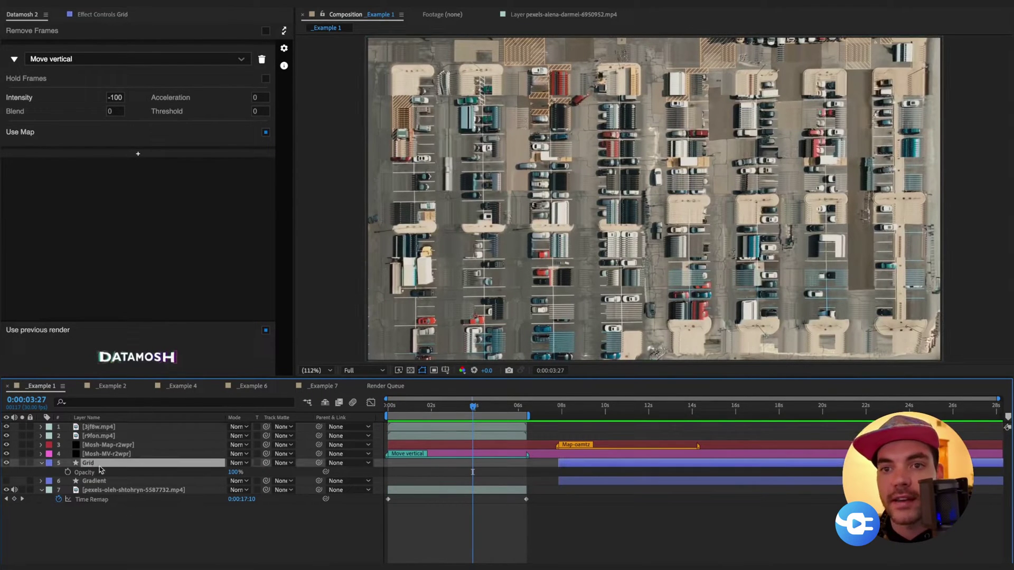
left_click_drag(101, 467, 107, 427)
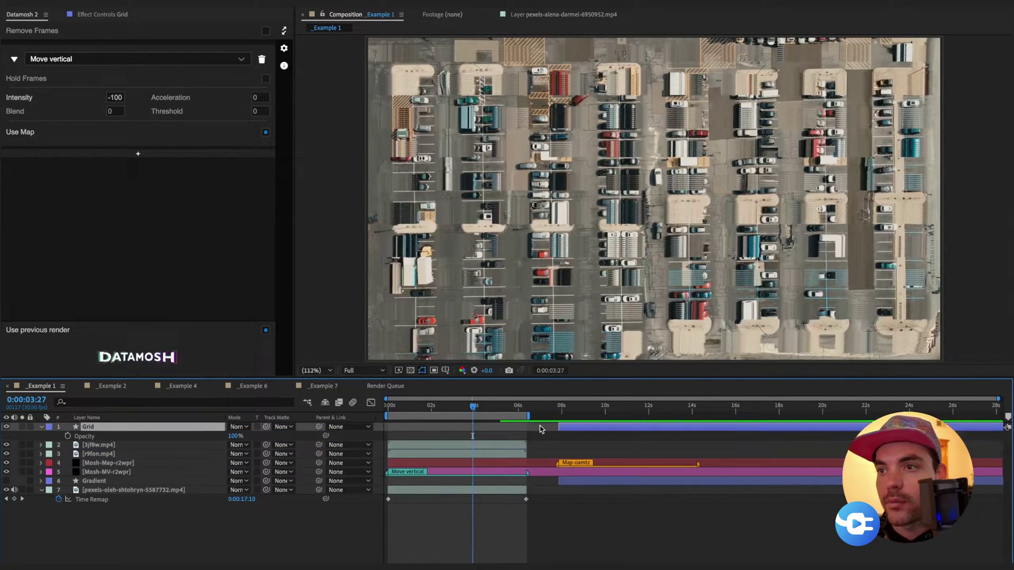
left_click_drag(575, 428, 376, 439)
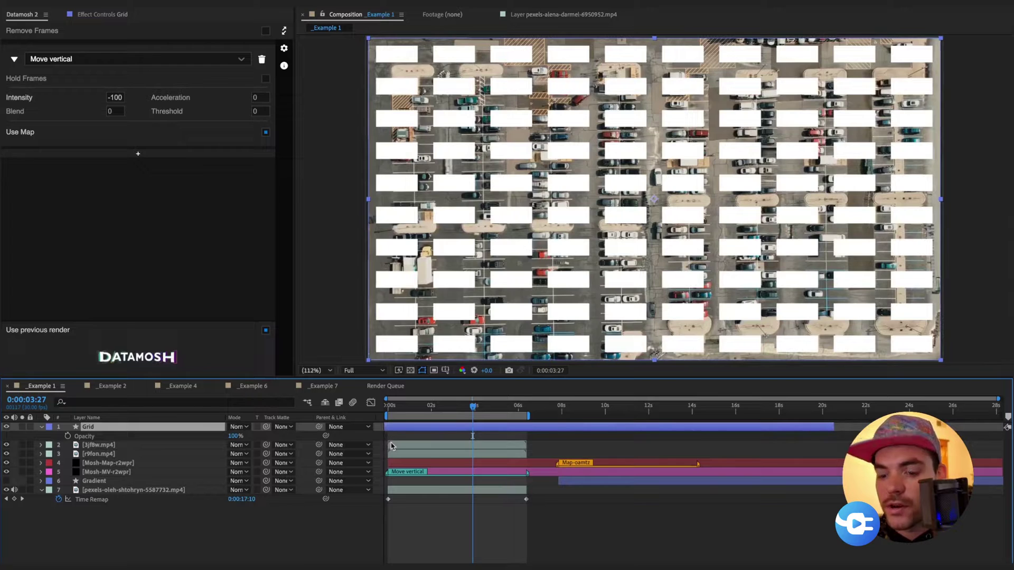
left_click_drag(235, 440, 199, 441)
key("period")
key("period")
key("period")
key("period")
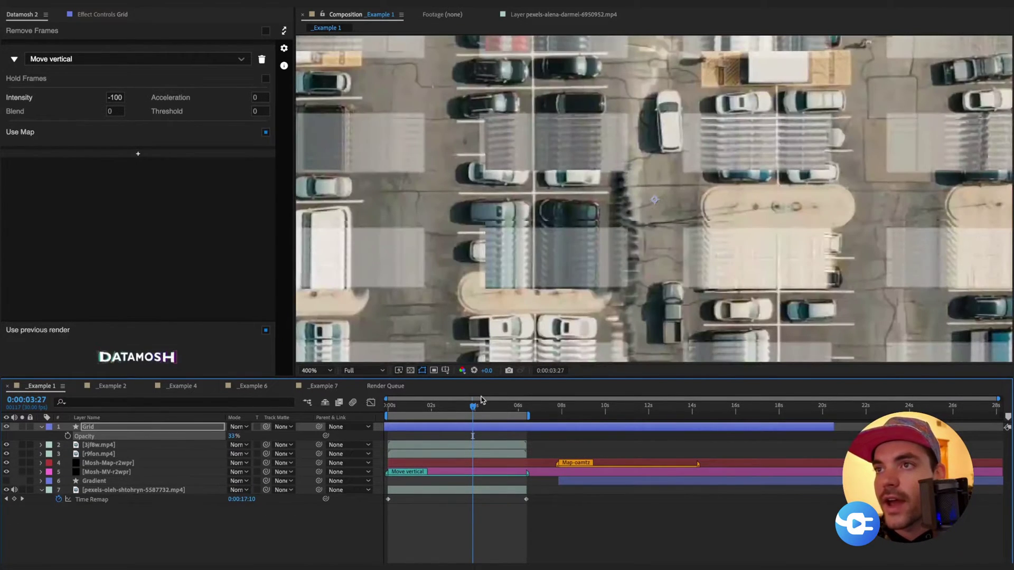
Play the magnified render from the start to compare the moshed areas with the overlaid grid cells.
left_click(404, 406)
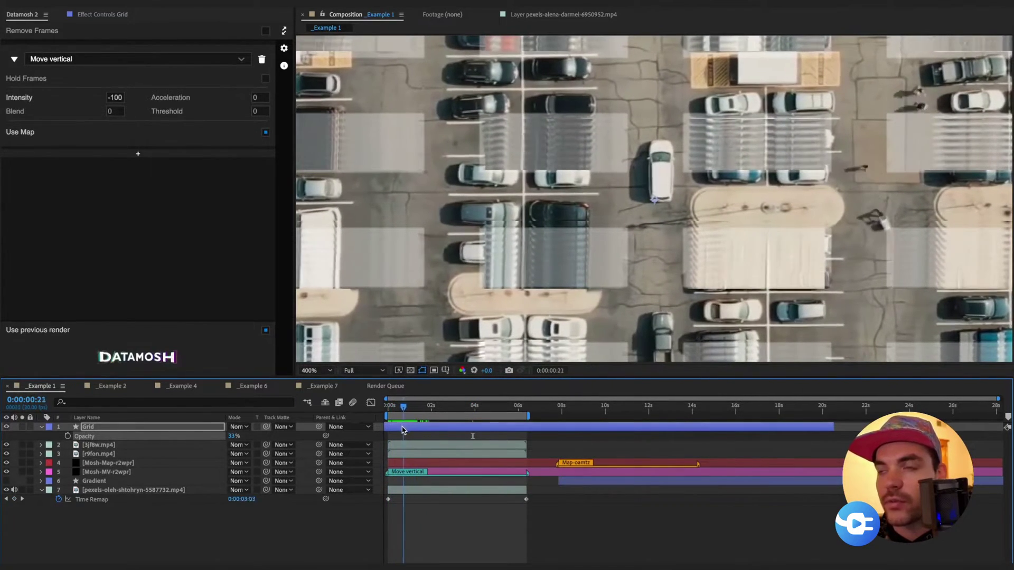
key("Home")
key("space")
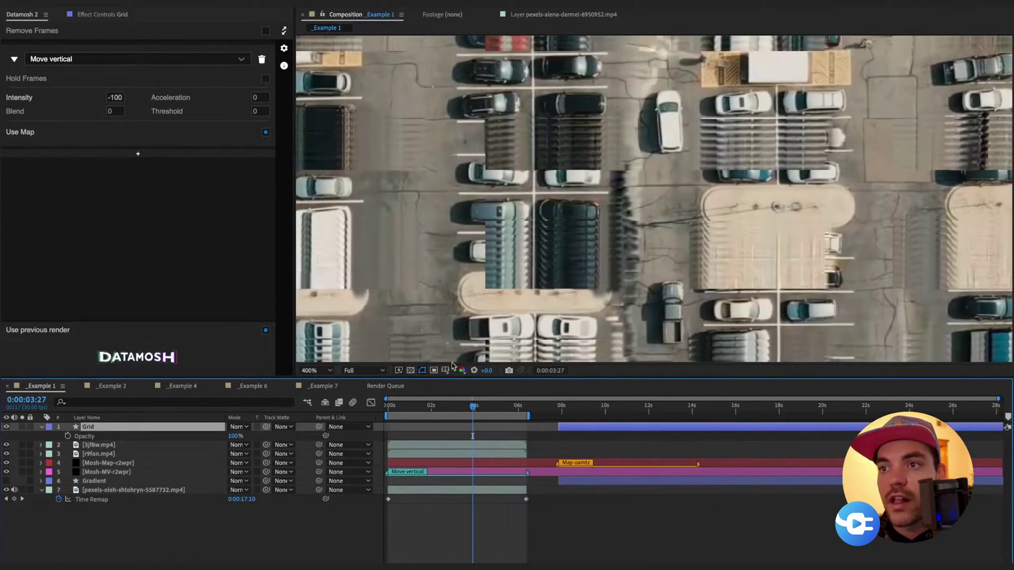
Open the _Example 2 composition and scrub through the neon-triangle portrait footage to its black-and-white matte section.
left_click(112, 386)
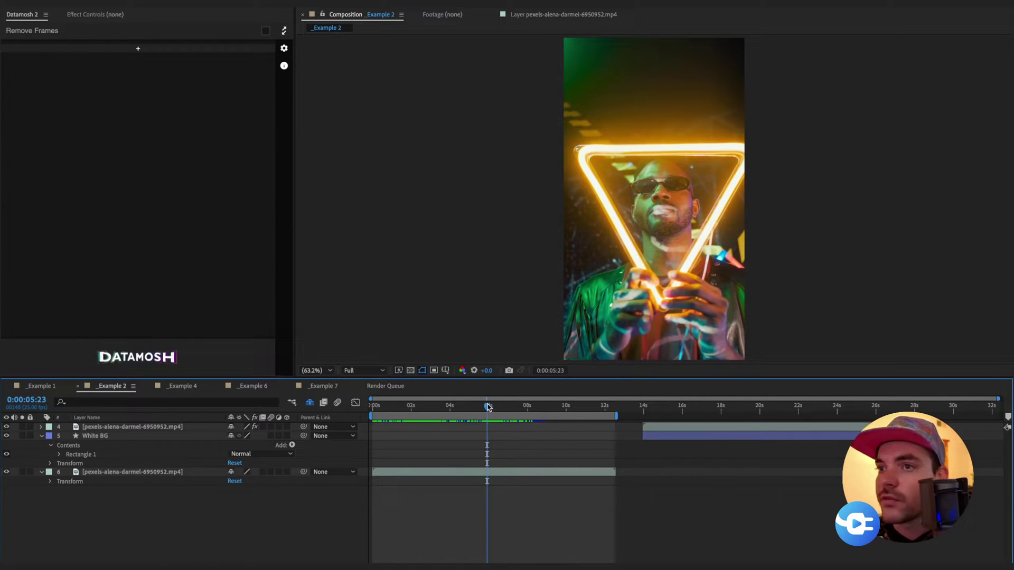
left_click_drag(488, 407, 590, 432)
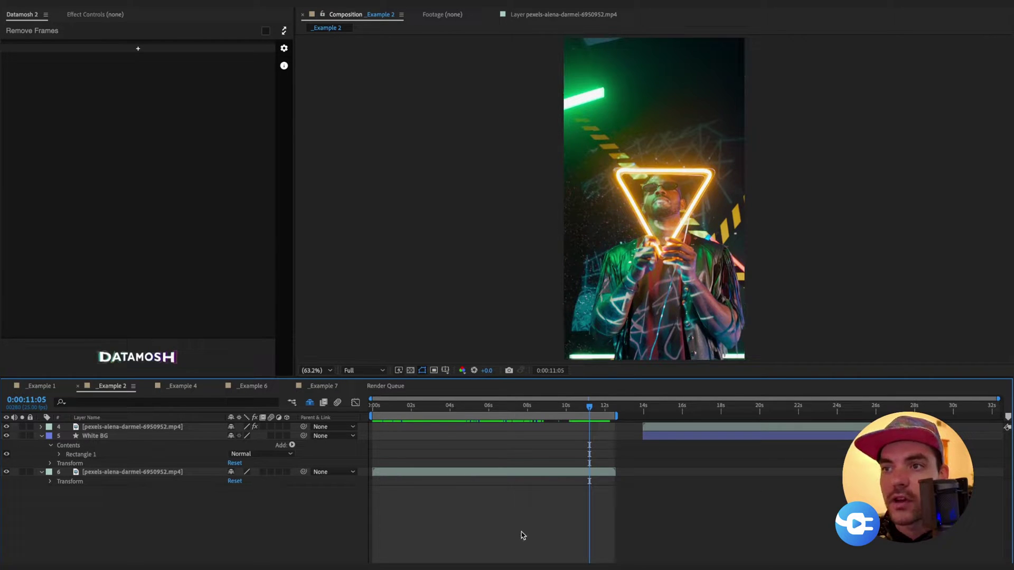
left_click(686, 407)
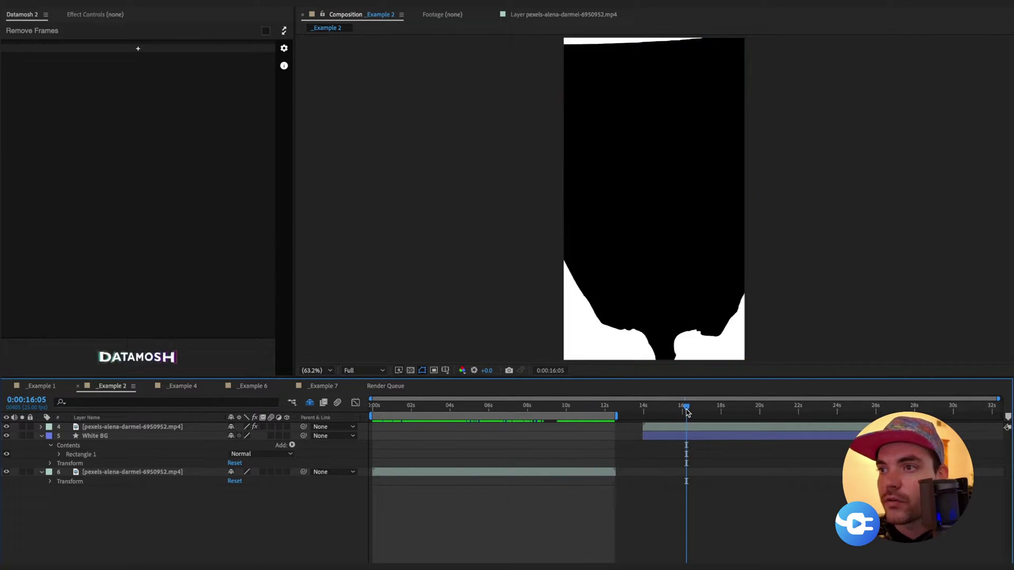
Turn off the Fill effect on the rotoscoped portrait layer and inspect the cutout over the White BG layer.
left_click(668, 427)
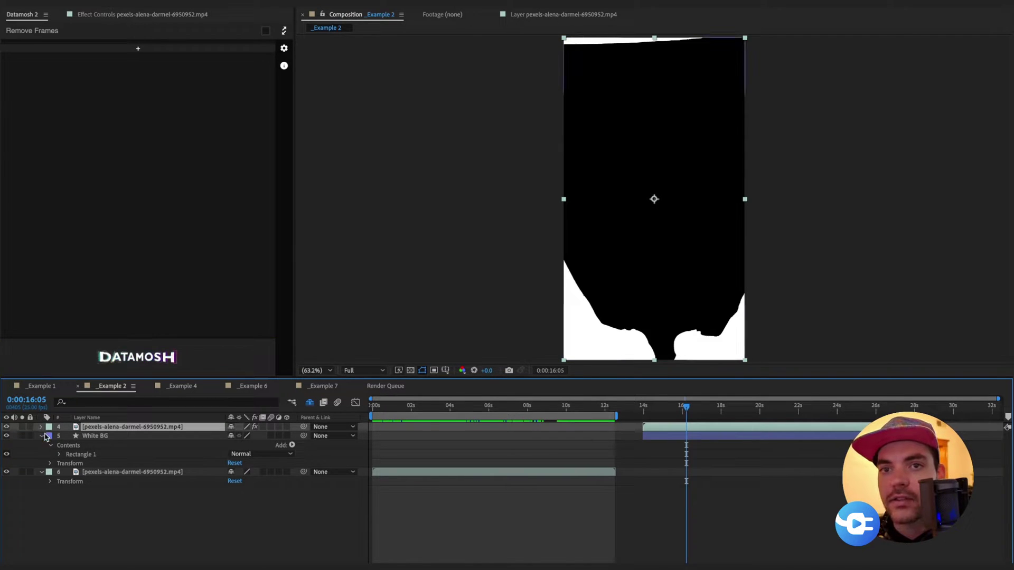
left_click(108, 16)
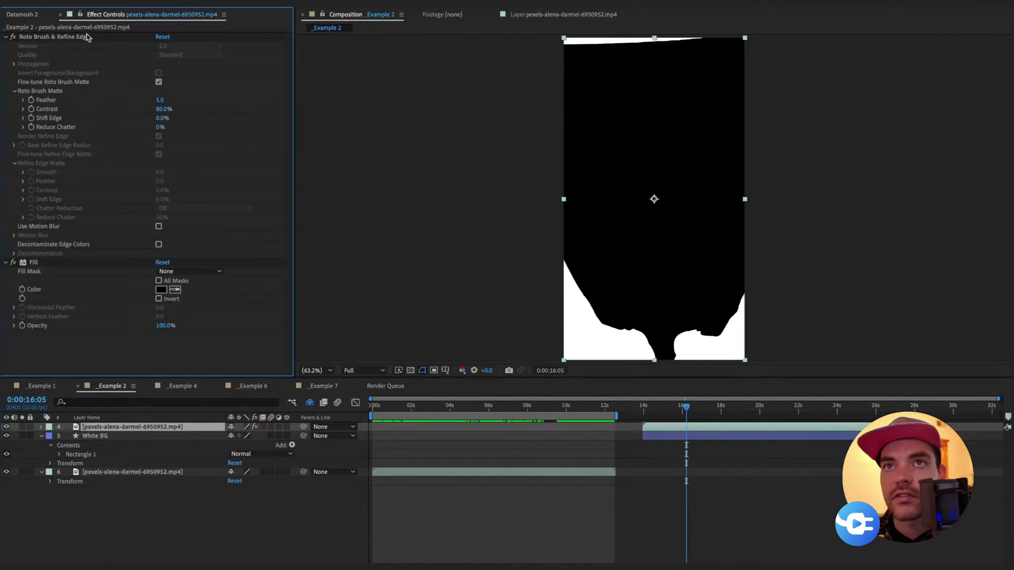
left_click(13, 262)
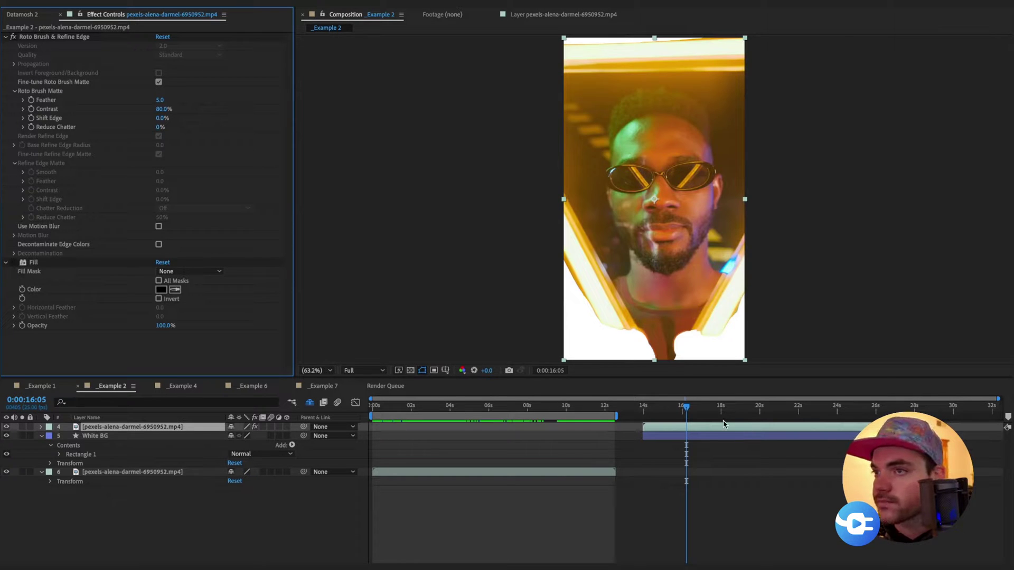
left_click_drag(682, 411, 785, 424)
left_click(678, 437)
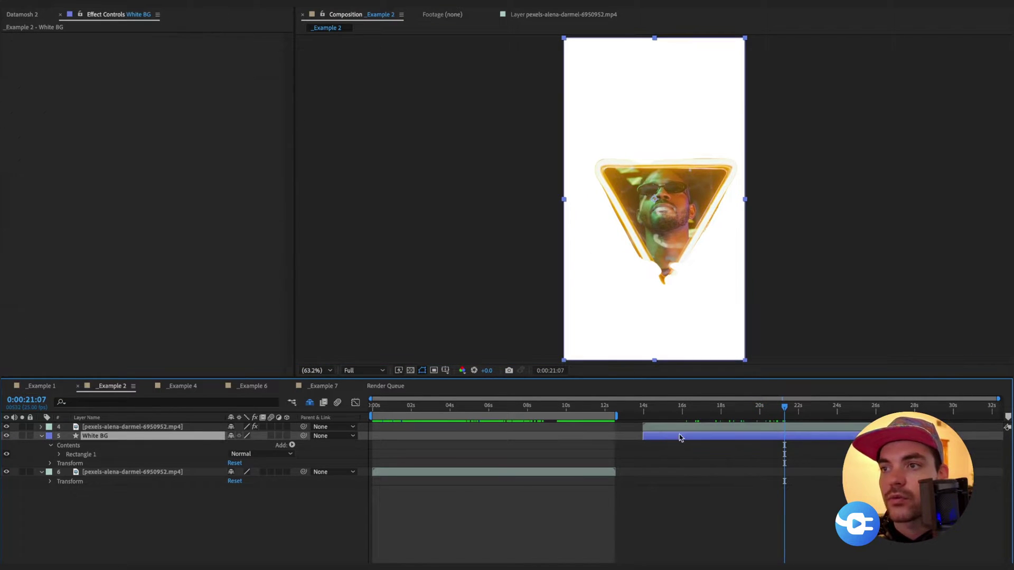
left_click(768, 407)
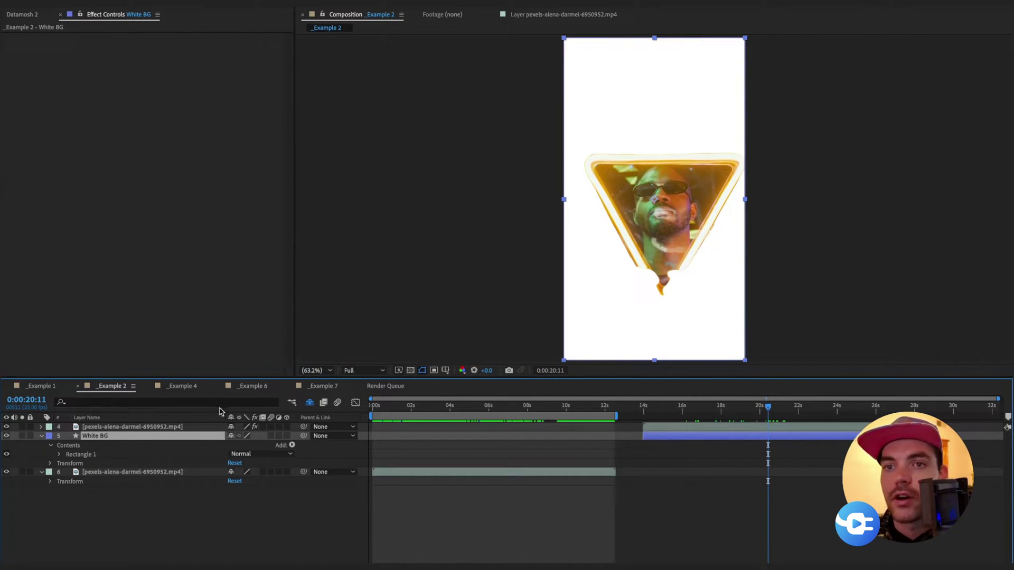
Turn the rotoscoped layer's Fill effect back on and review the moving black matte over white.
left_click(119, 426)
left_click(13, 262)
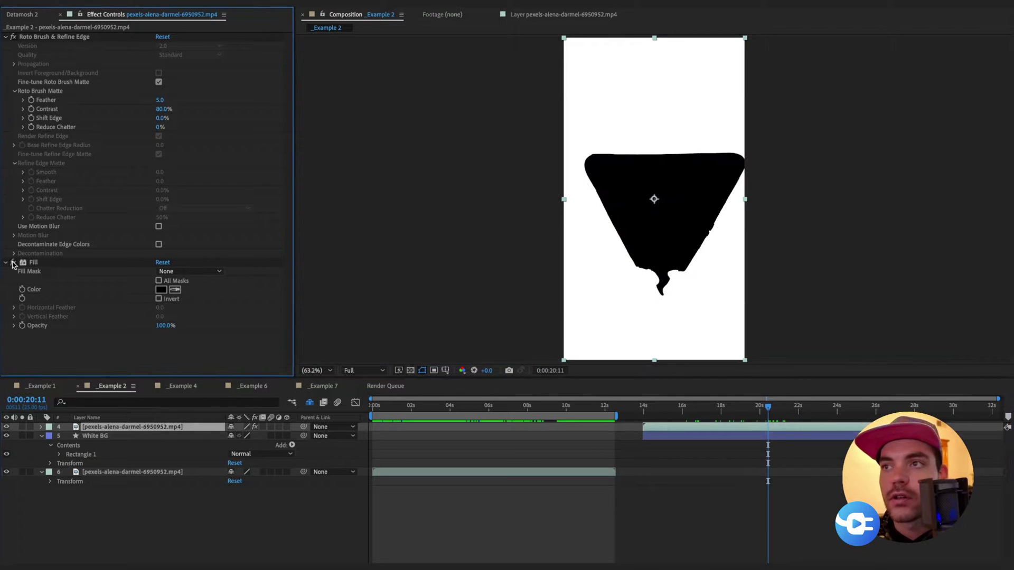
mouse_move(688, 411)
left_mouse_down()
mouse_move(660, 411)
mouse_move(701, 415)
left_mouse_up()
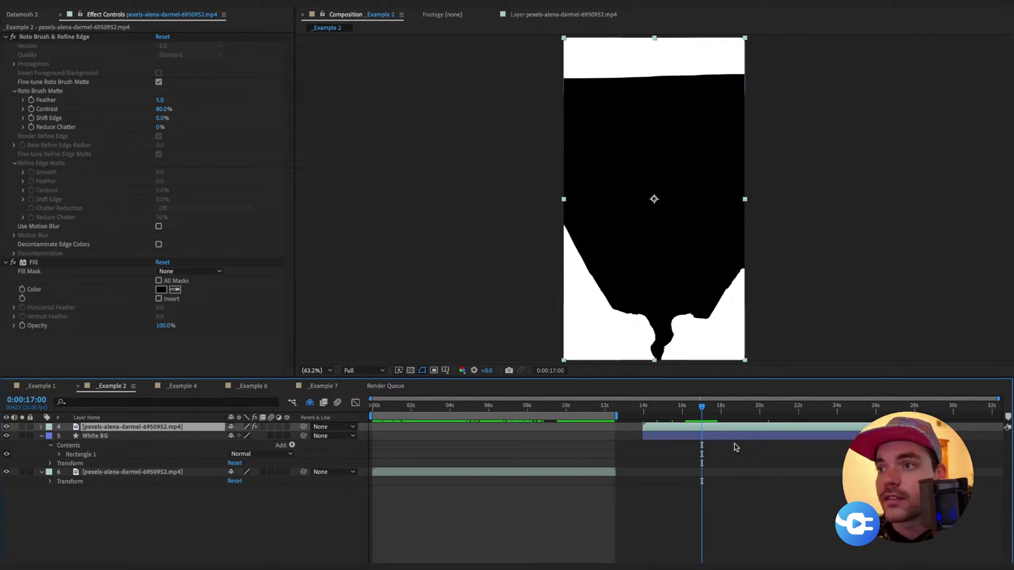
key("space")
Add a Multiply mosh at the start of _Example 2 and extend its marker to the end of the portrait clip.
key("Home")
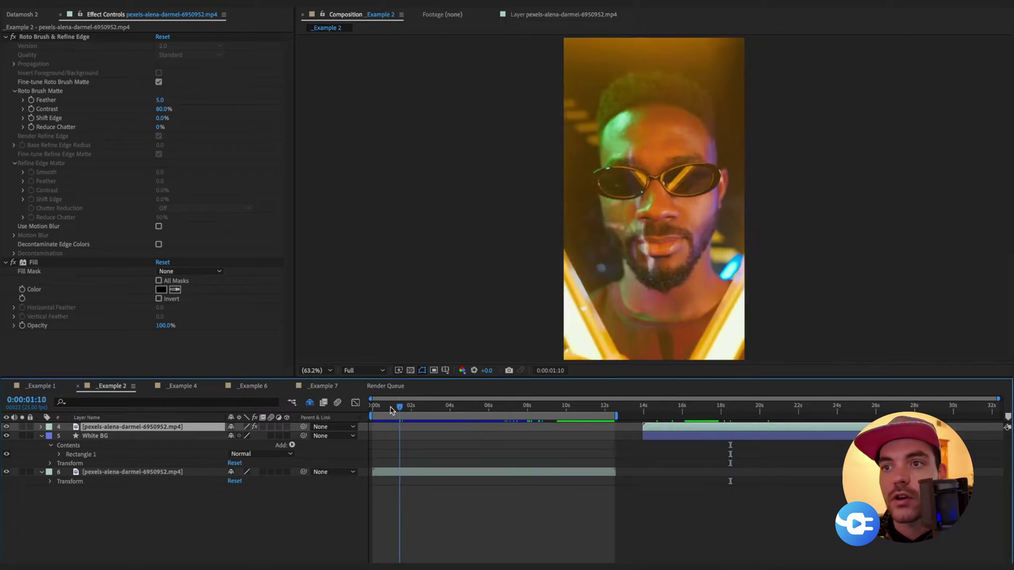
left_click(19, 15)
left_click(54, 52)
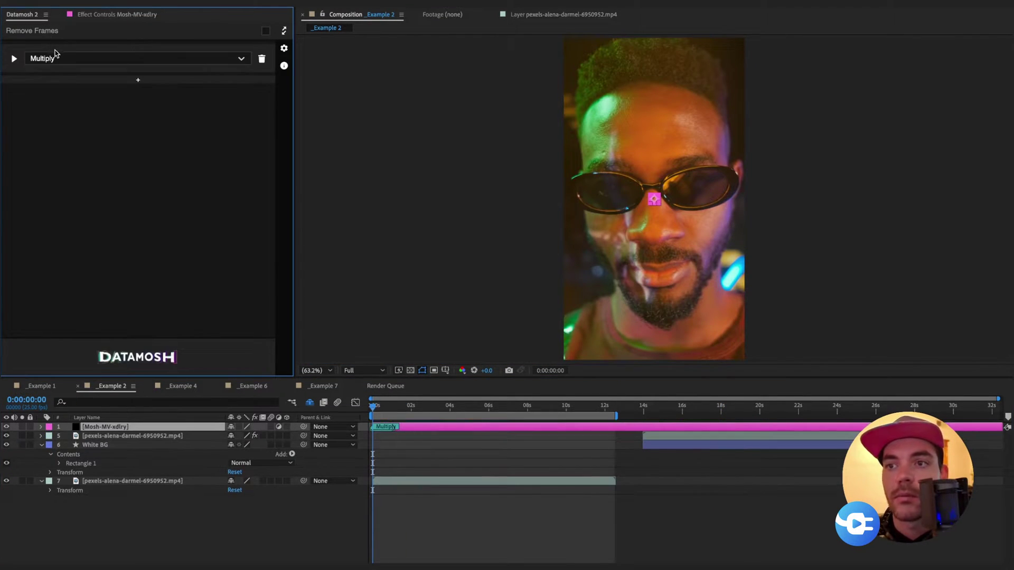
left_click(578, 447)
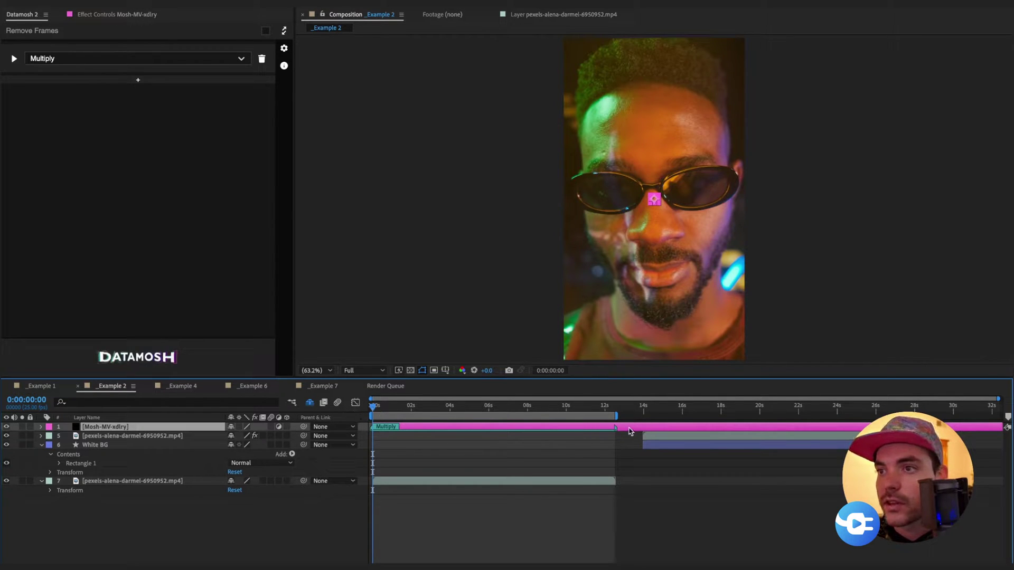
Expand the Multiply mosh settings and enable Use Map.
left_click(12, 60)
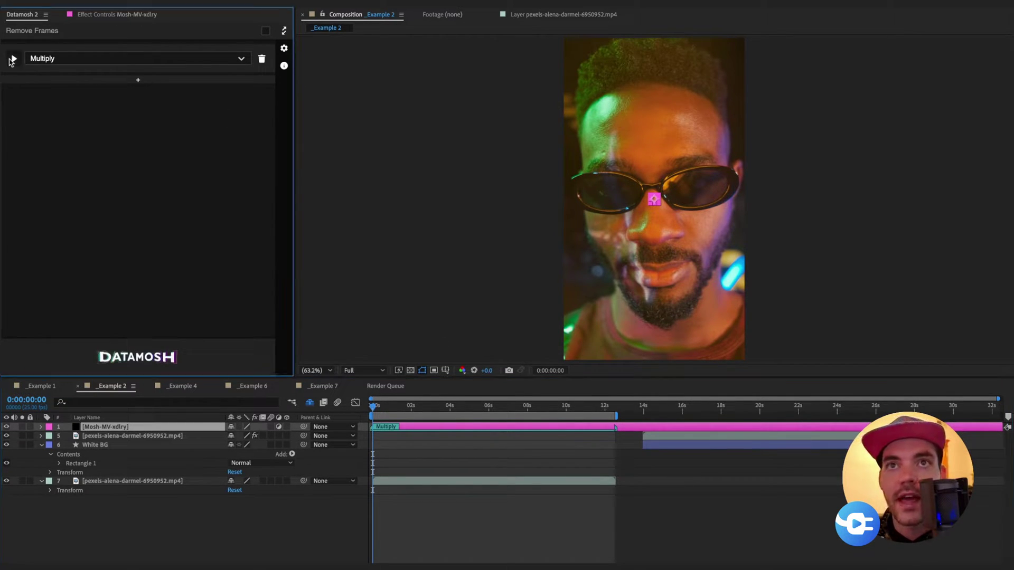
left_click(11, 60)
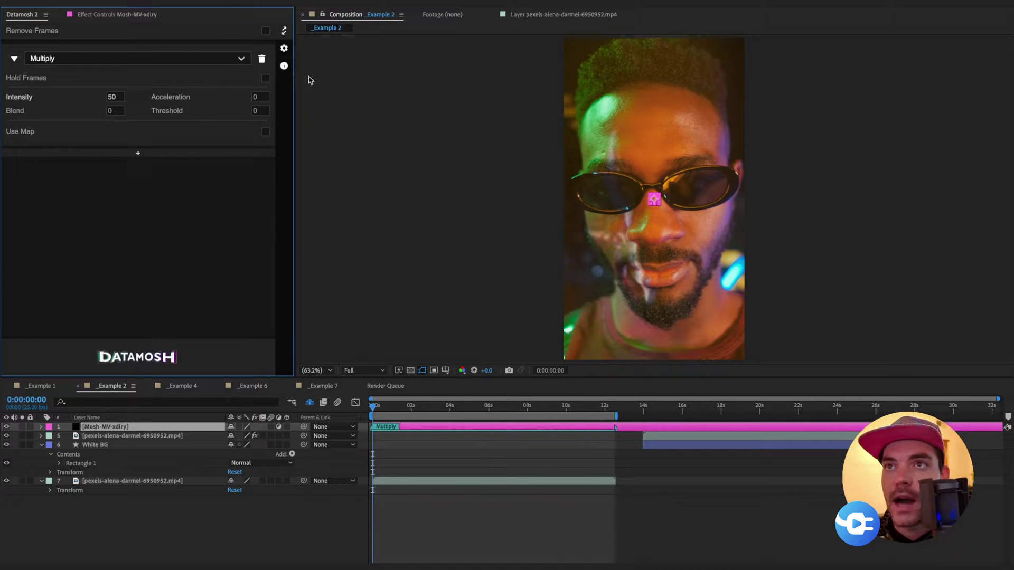
left_click(265, 133)
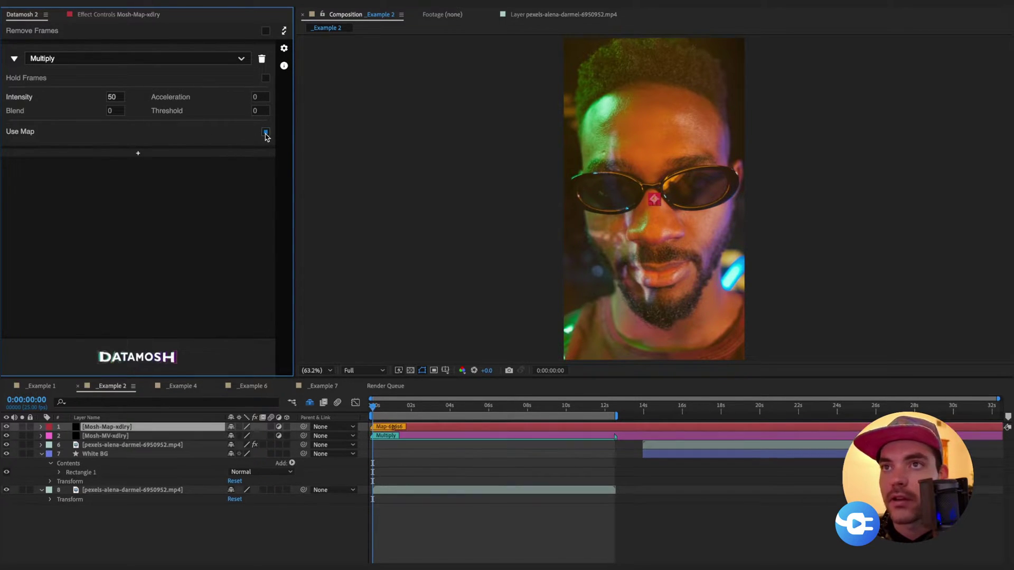
Extend the map marker to the portrait clip's length and move it over the matte section, starting at about 14 seconds.
left_click_drag(396, 428, 605, 439)
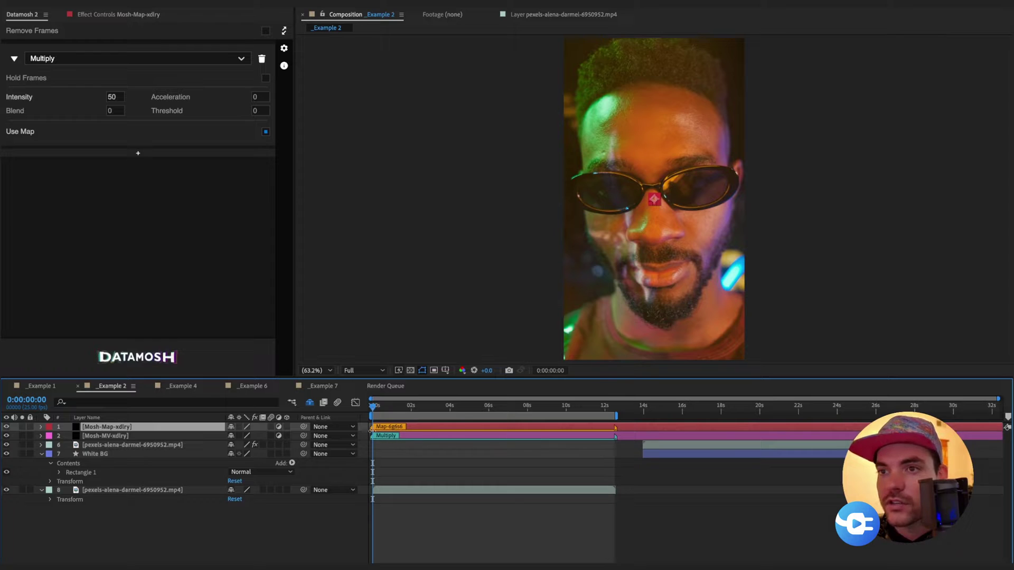
left_click_drag(375, 428, 864, 421)
left_click(645, 408)
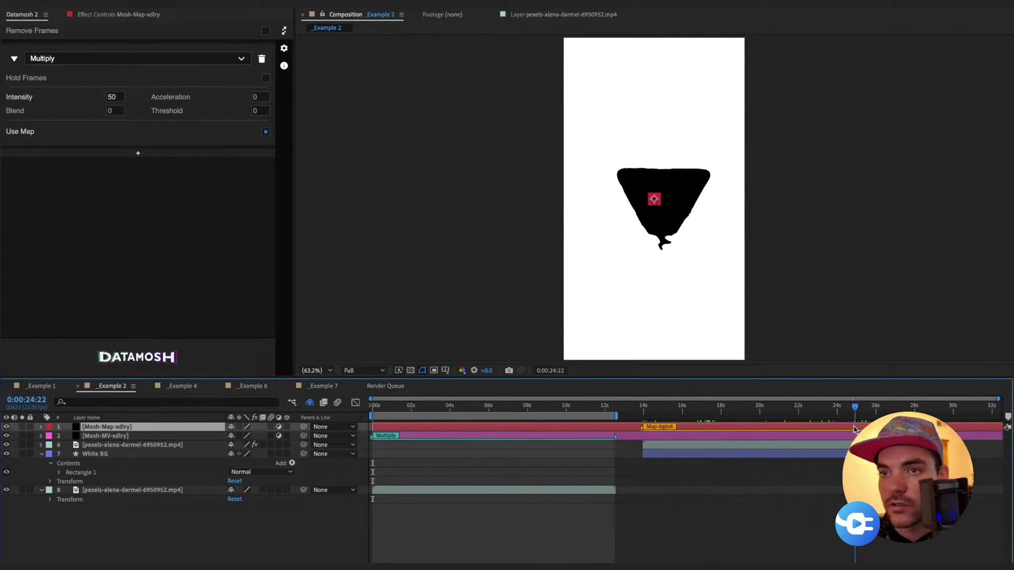
Change the Multiply mosh to Zoom sin and set its intensity to -80.
left_click(388, 406)
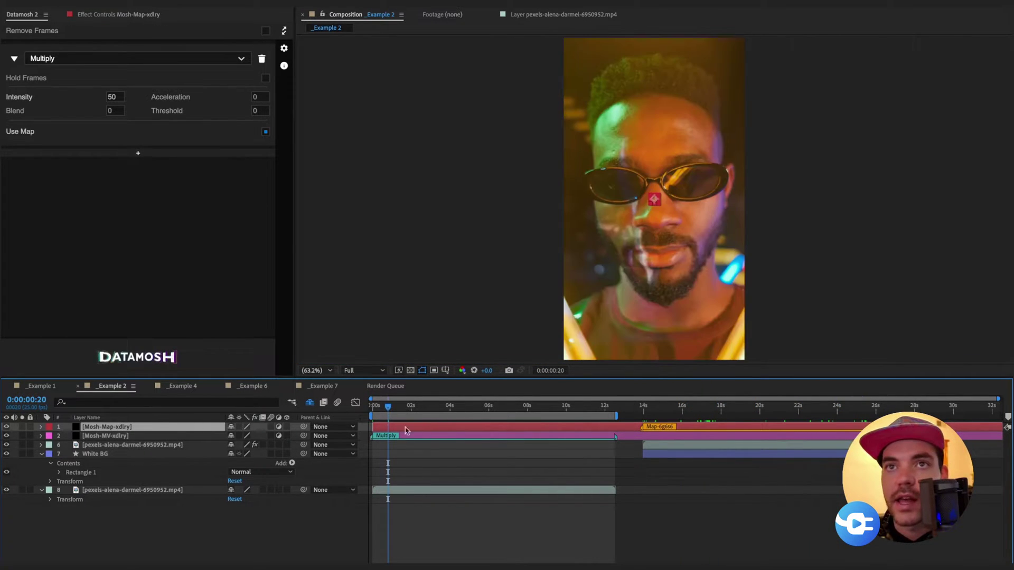
left_click(72, 59)
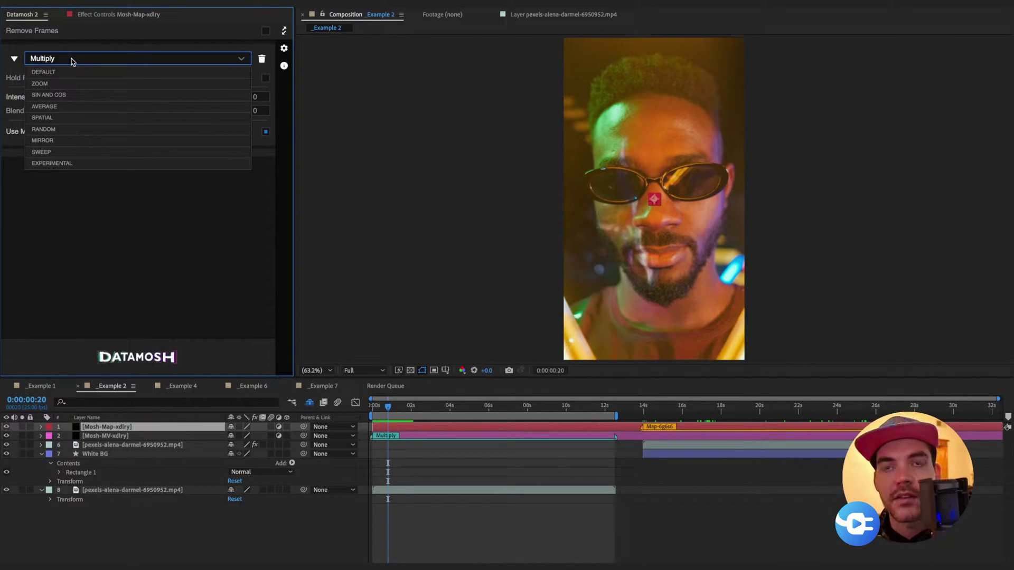
left_click(65, 83)
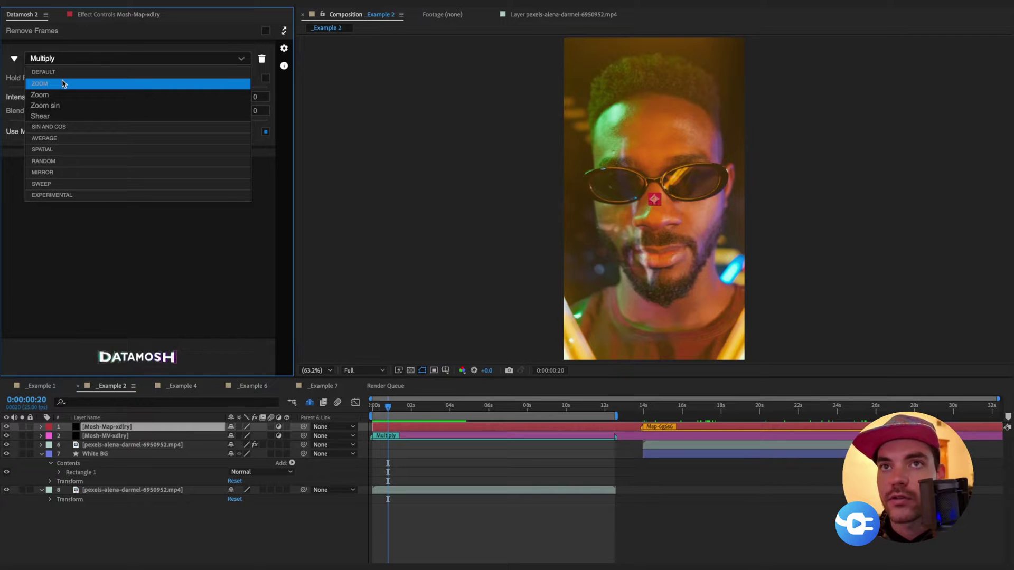
left_click(69, 108)
left_click(112, 98)
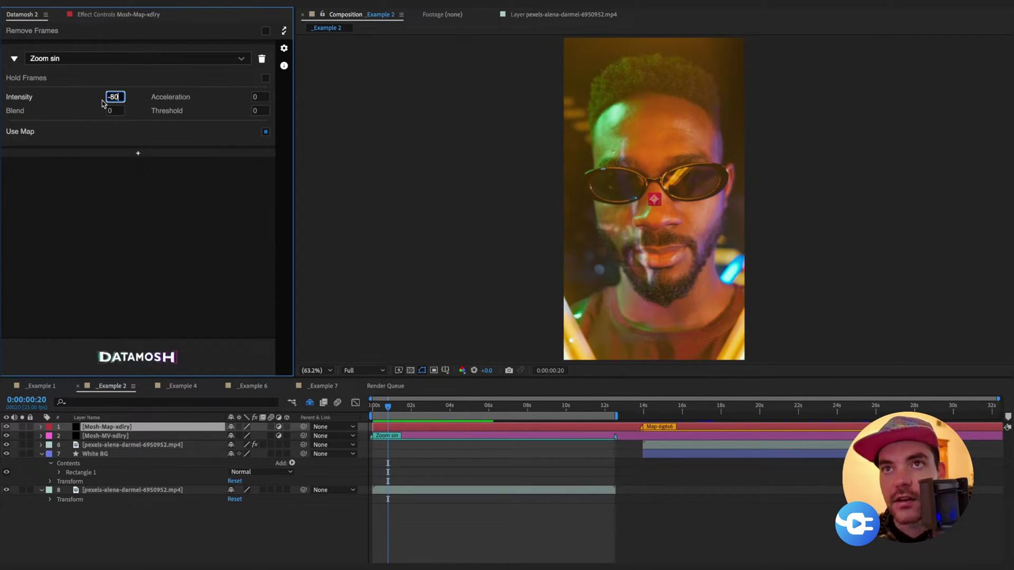
Compare the portrait footage with its black-and-white matte at several points along the _Example 2 timeline.
left_click_drag(457, 411, 466, 412)
left_click(686, 415)
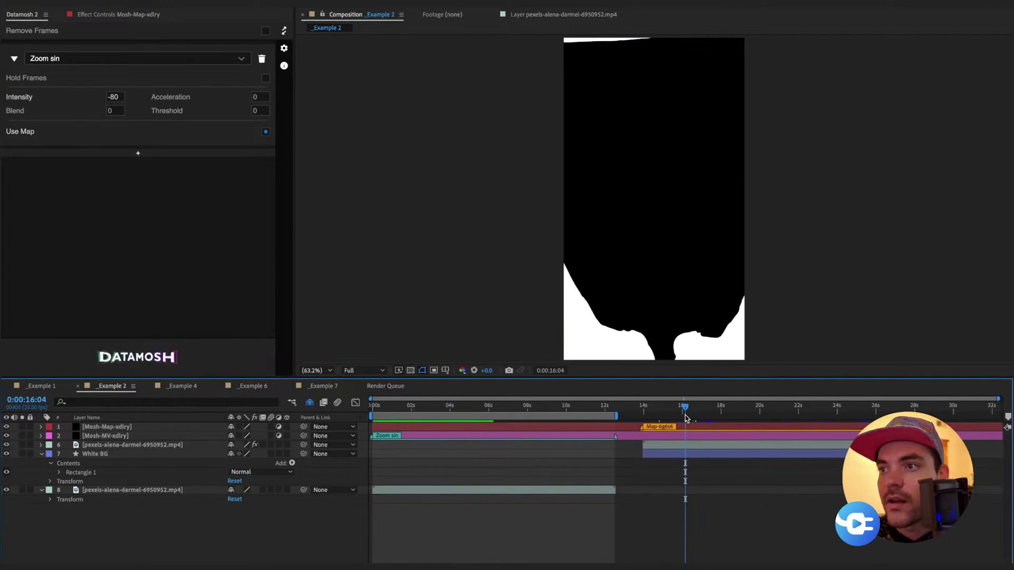
left_click(386, 412)
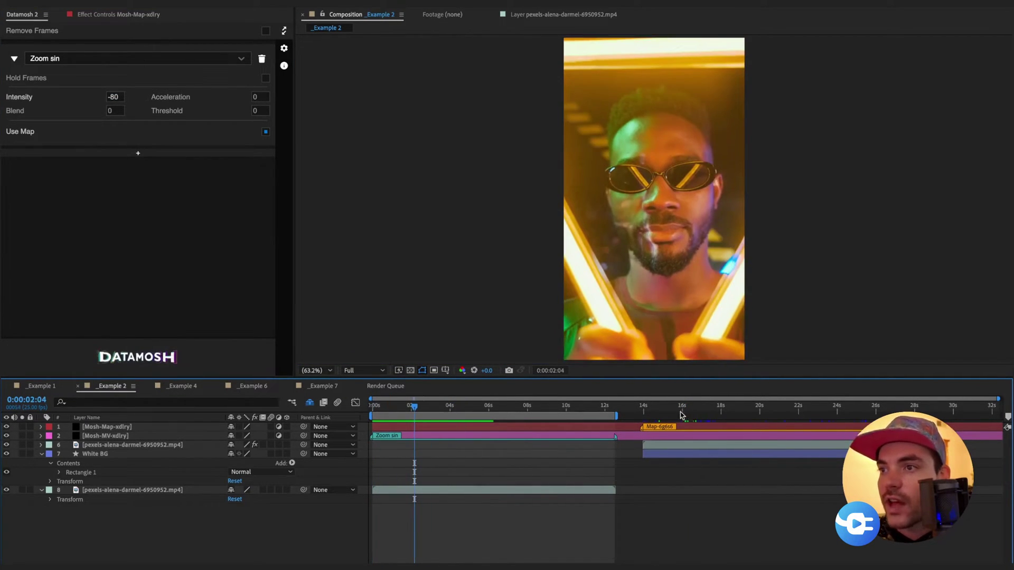
left_click_drag(689, 411, 787, 411)
left_click(793, 414)
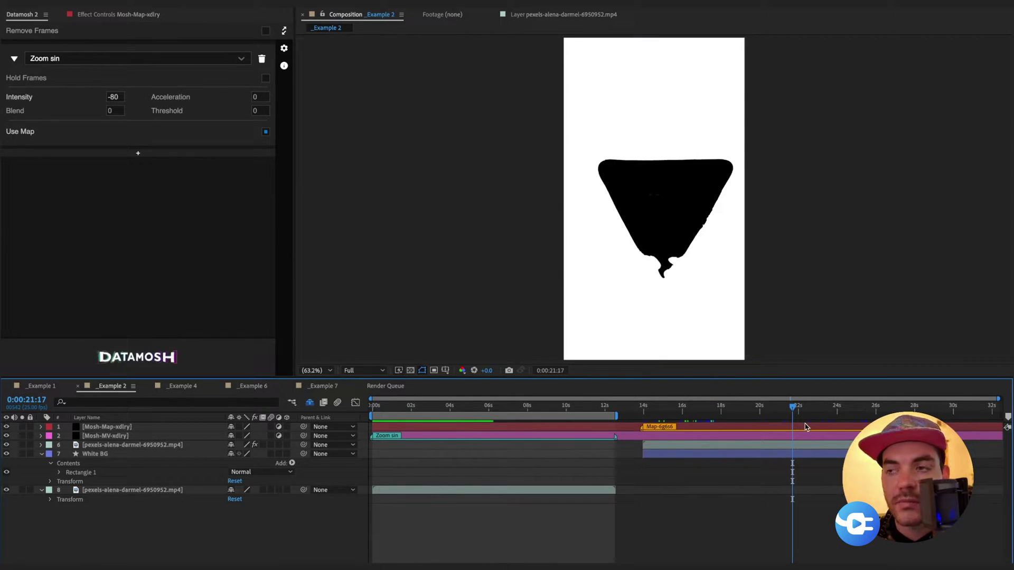
left_click_drag(674, 411, 710, 419)
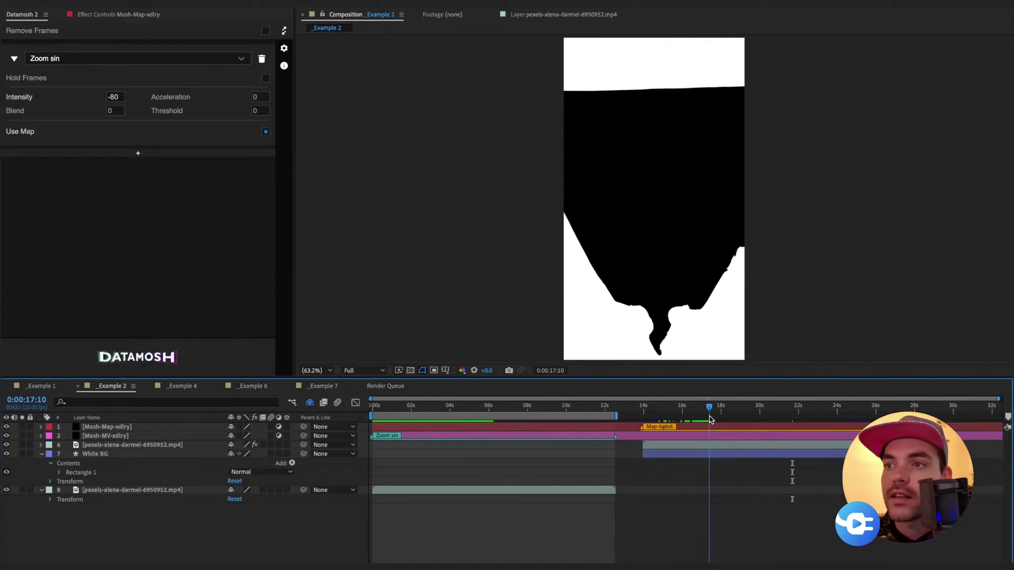
key("space")
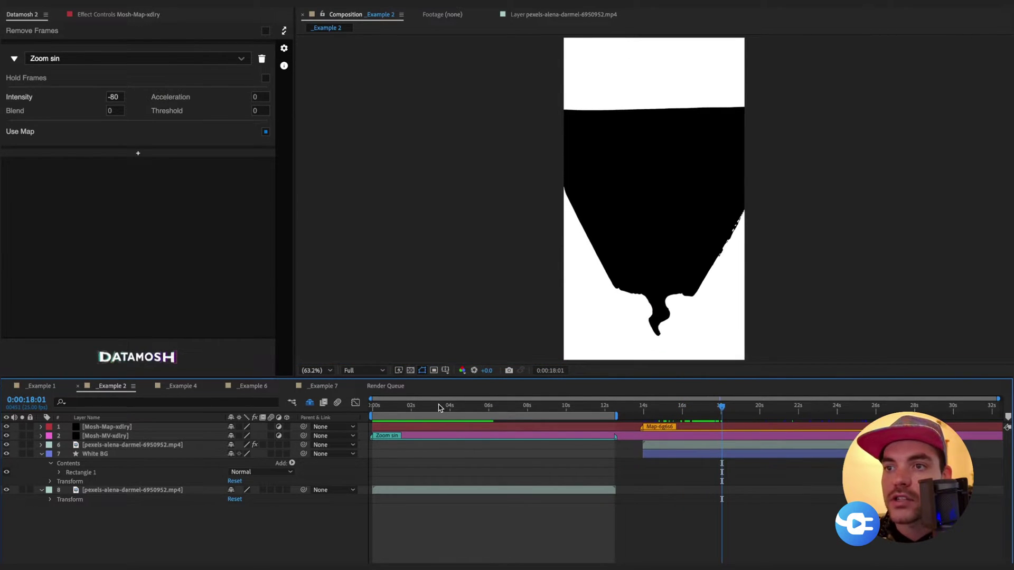
left_click(431, 409)
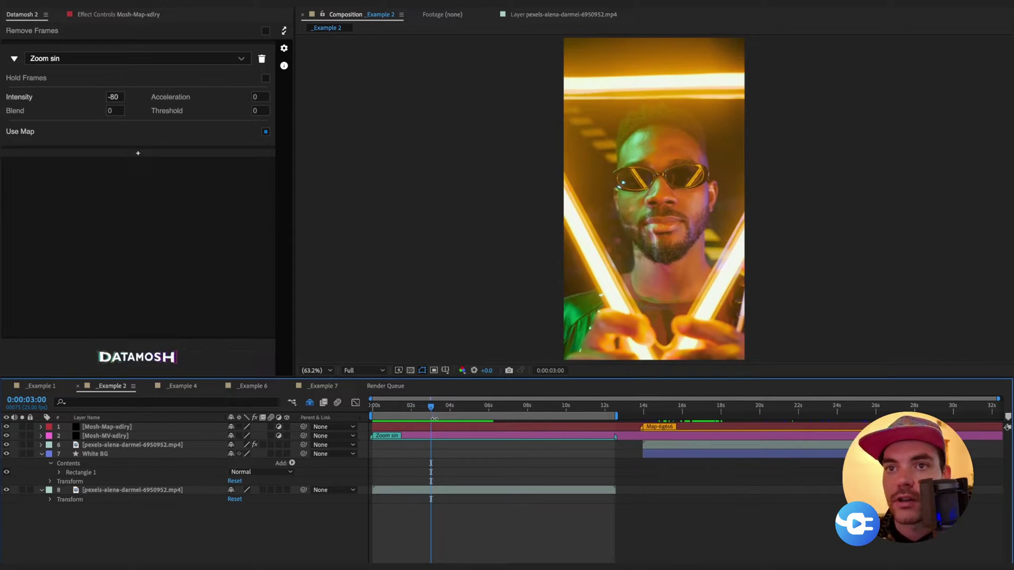
Render the map-controlled Zoom sin datamosh and check the opening seconds of the rendered clip.
left_click(206, 361)
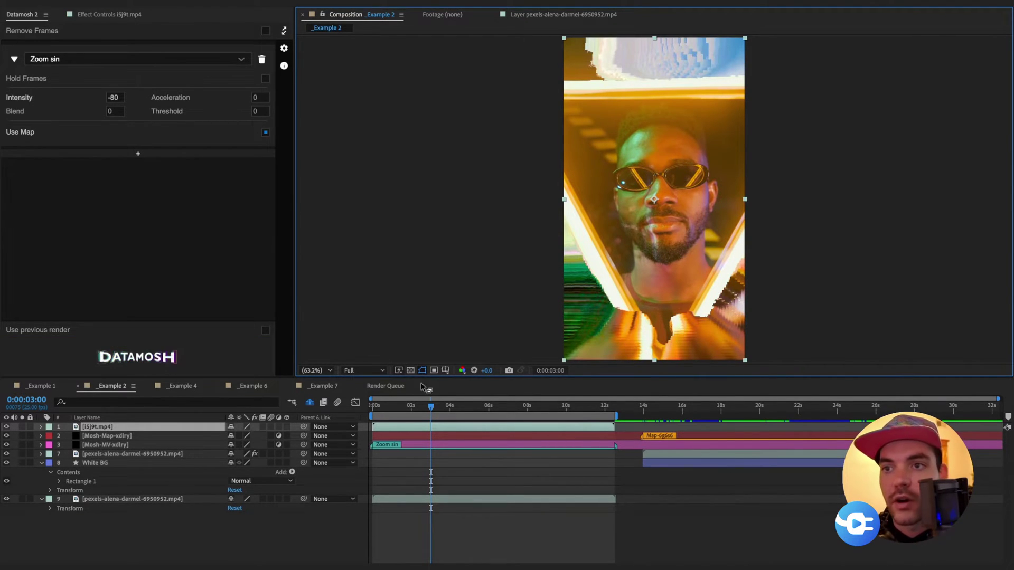
left_click(408, 410)
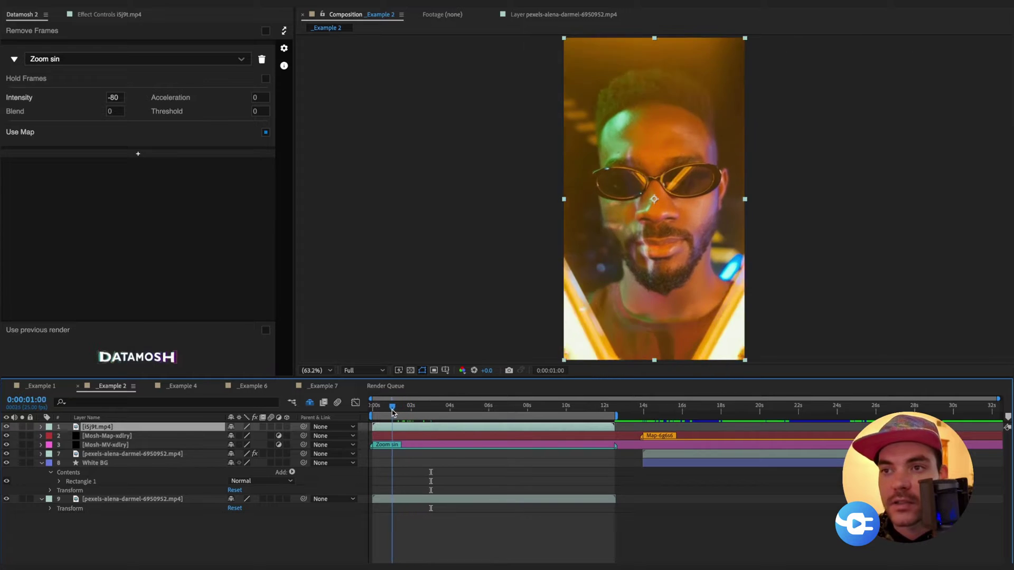
left_click(378, 415)
left_click(401, 415)
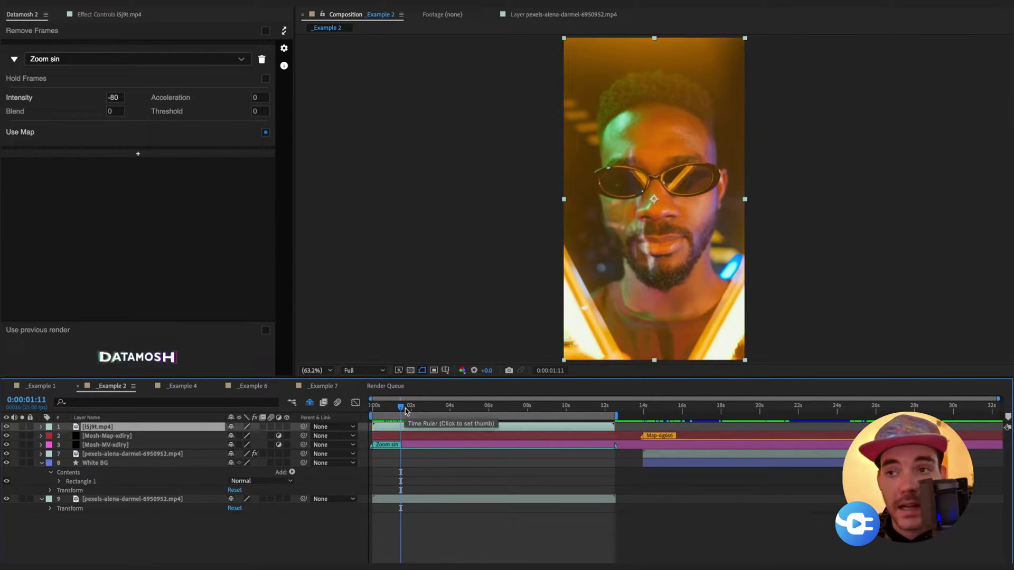
left_click_drag(402, 408, 375, 410)
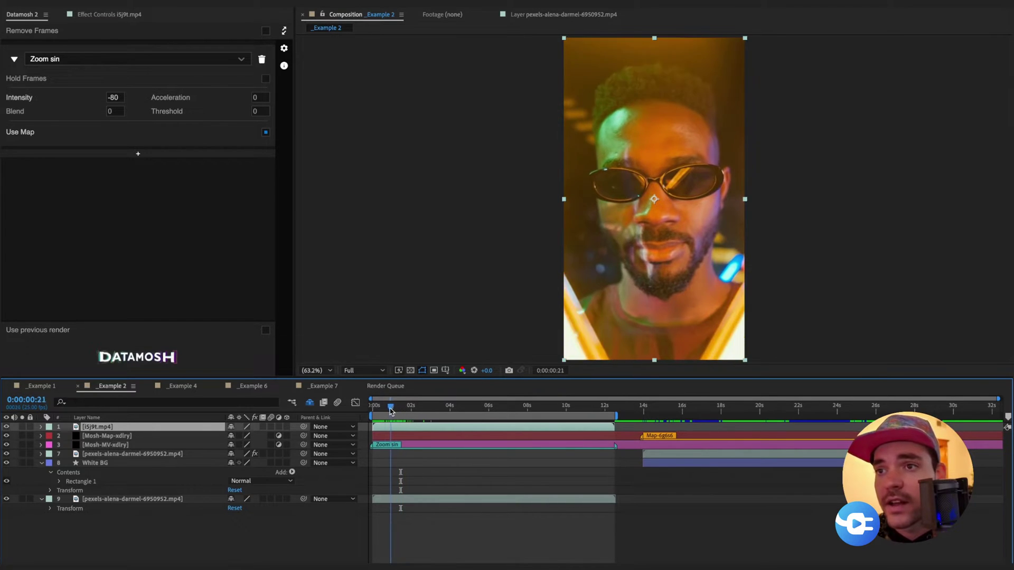
Play the rendered Zoom sin mosh from its start and compare the moshed areas with the matte.
key("space")
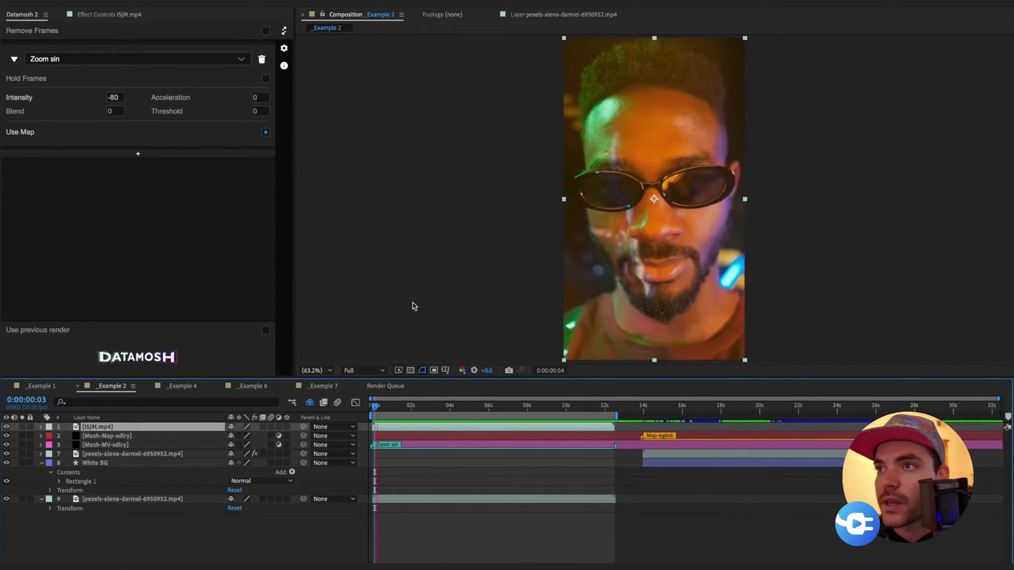
left_click_drag(407, 412, 529, 424)
key("space")
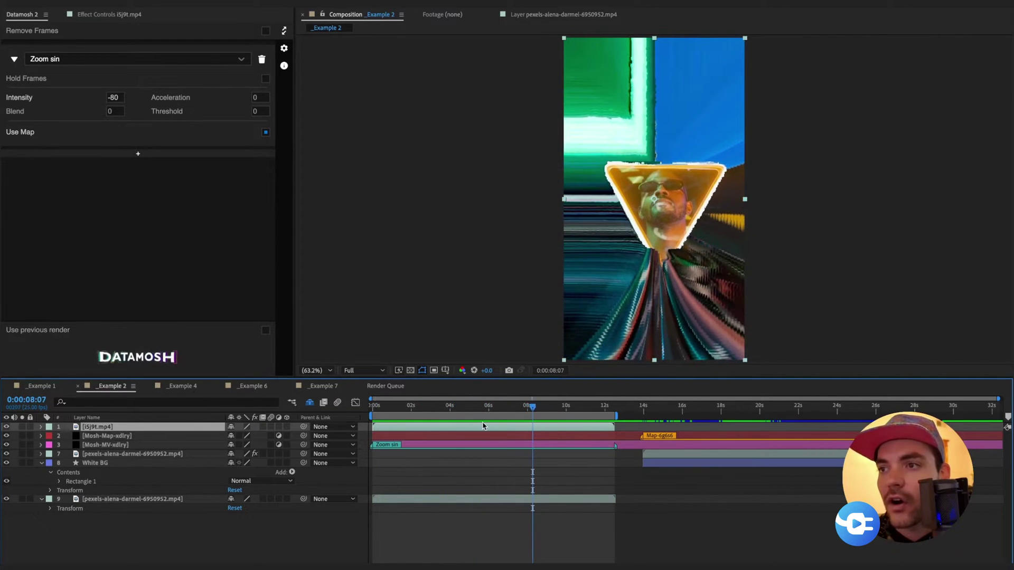
left_click_drag(670, 417, 756, 422)
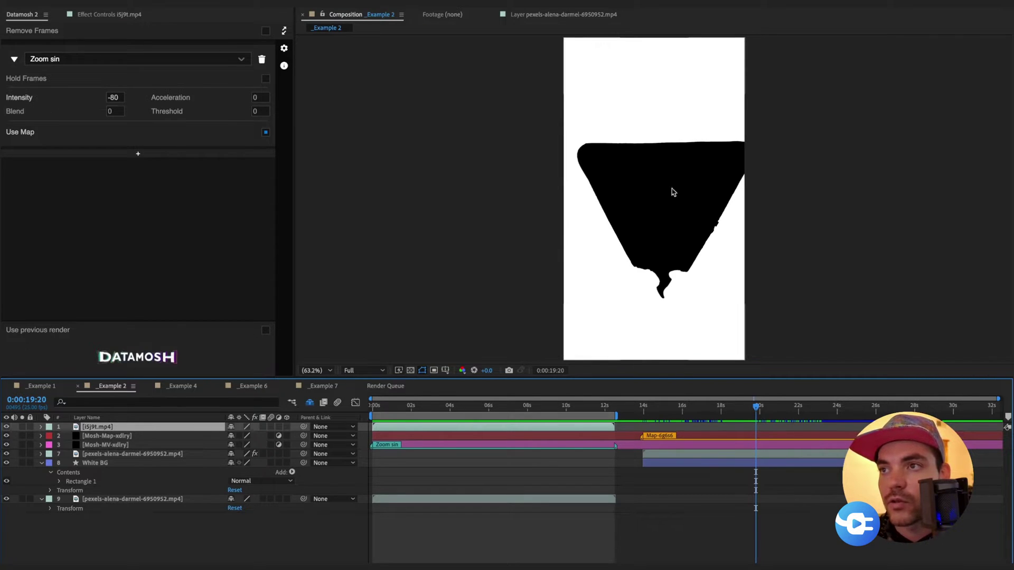
left_click_drag(735, 411, 556, 450)
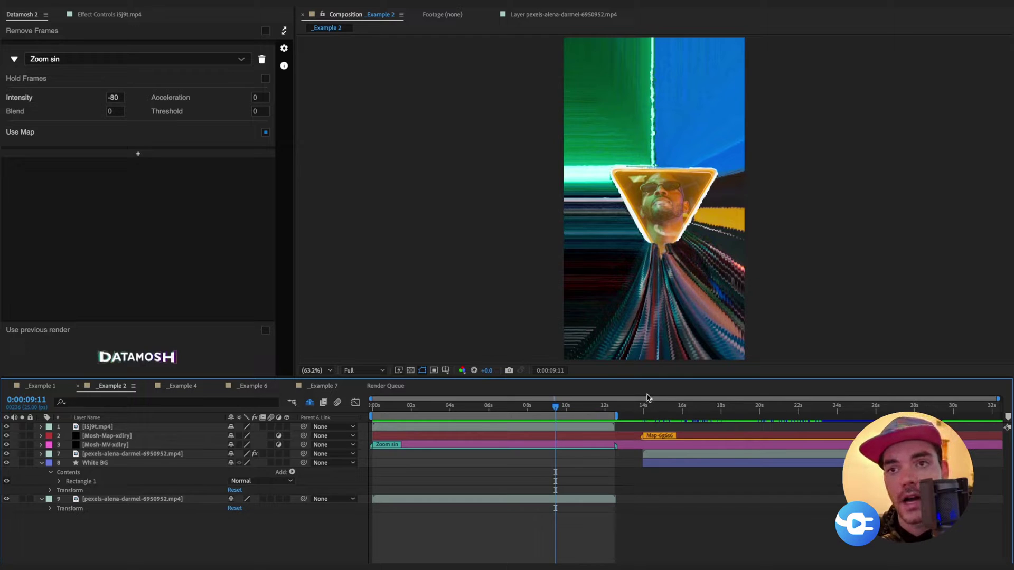
Switch to the _Example 4 composition and view its portrait footage and the depth map at about 11 seconds.
left_click(185, 388)
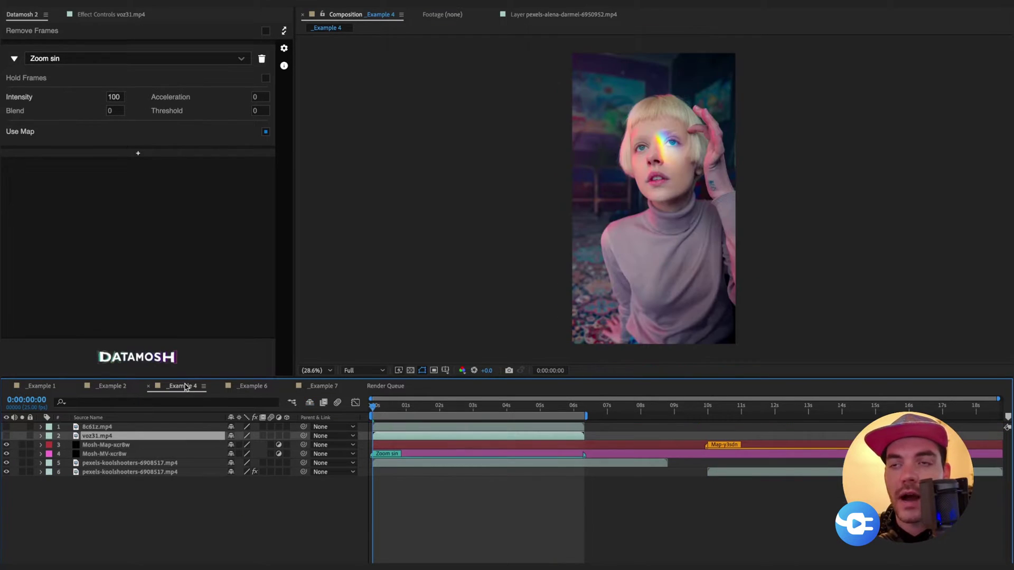
left_click_drag(370, 414, 494, 429)
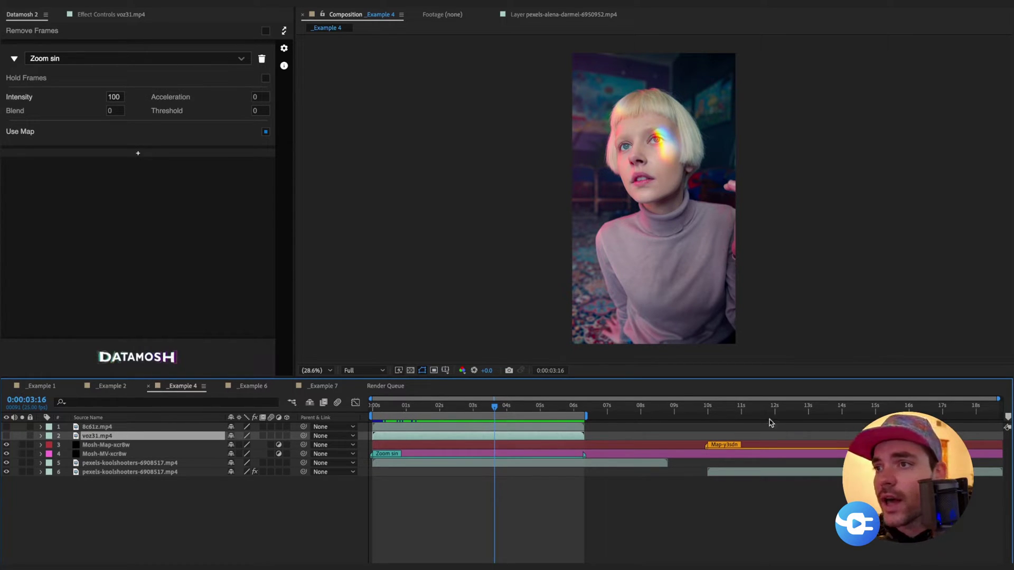
left_click(752, 407)
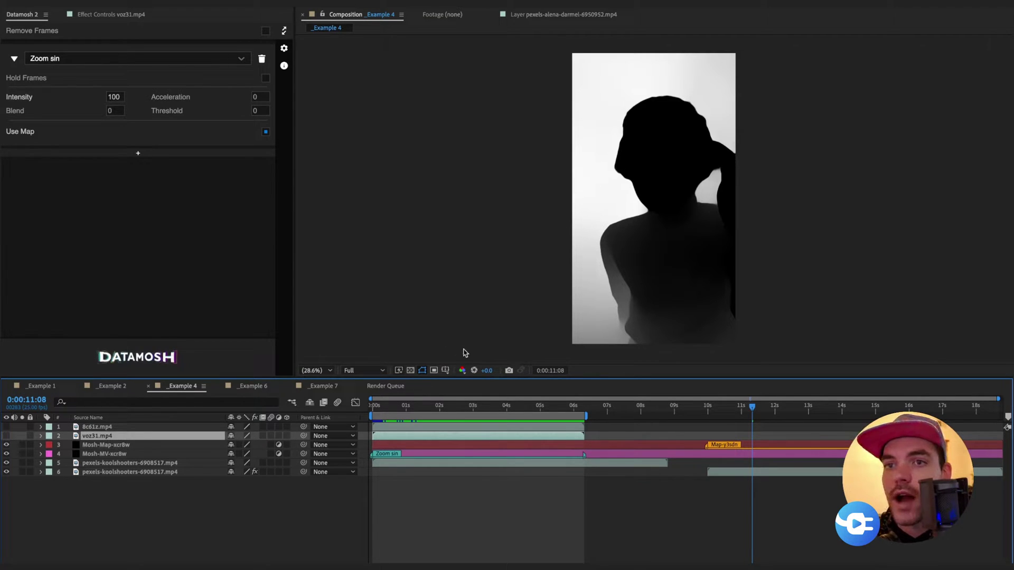
Inspect the Depth Scanner and Invert effects on the depth-map footage layer.
left_click(81, 15)
left_click(726, 479)
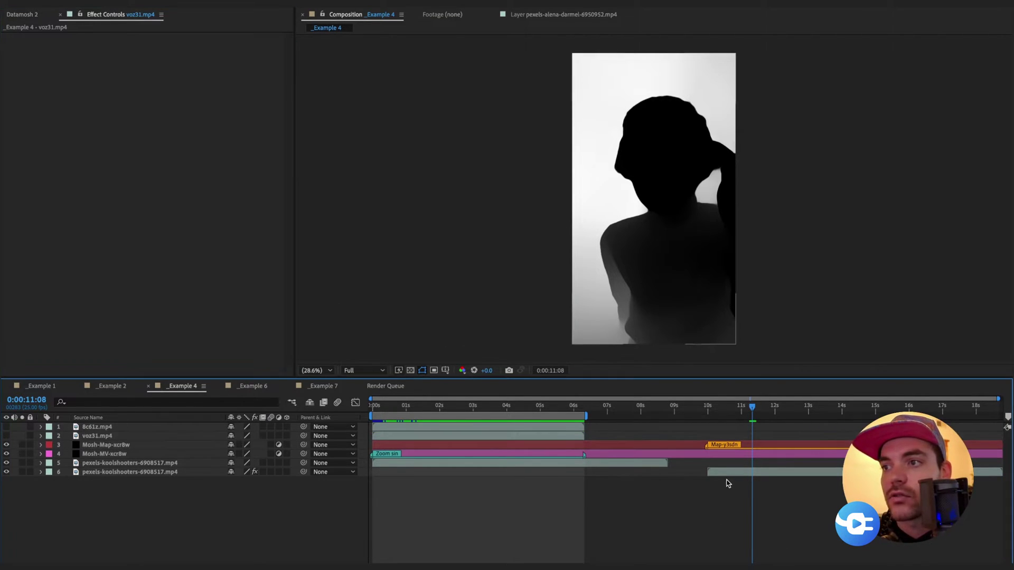
left_click(729, 472)
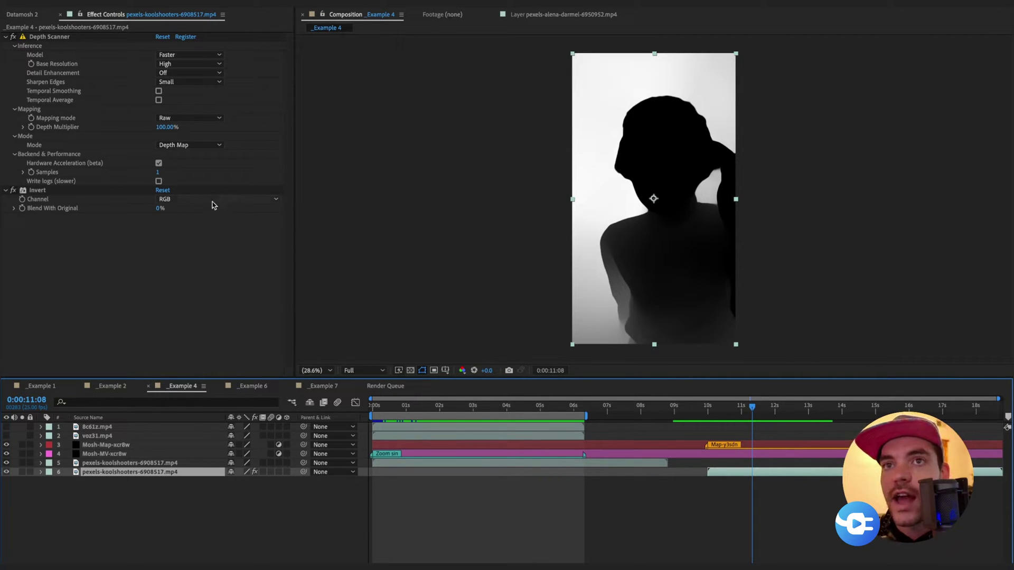
left_click(16, 192)
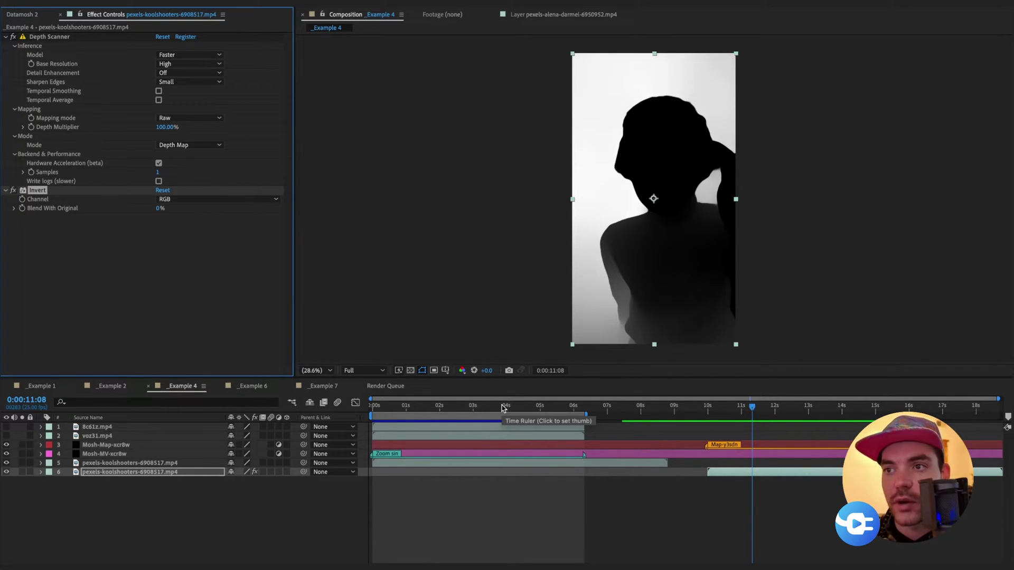
Return to the start of the portrait clip and review the Zoom sin mosh's intensity against the original footage.
left_click(341, 425)
key("Home")
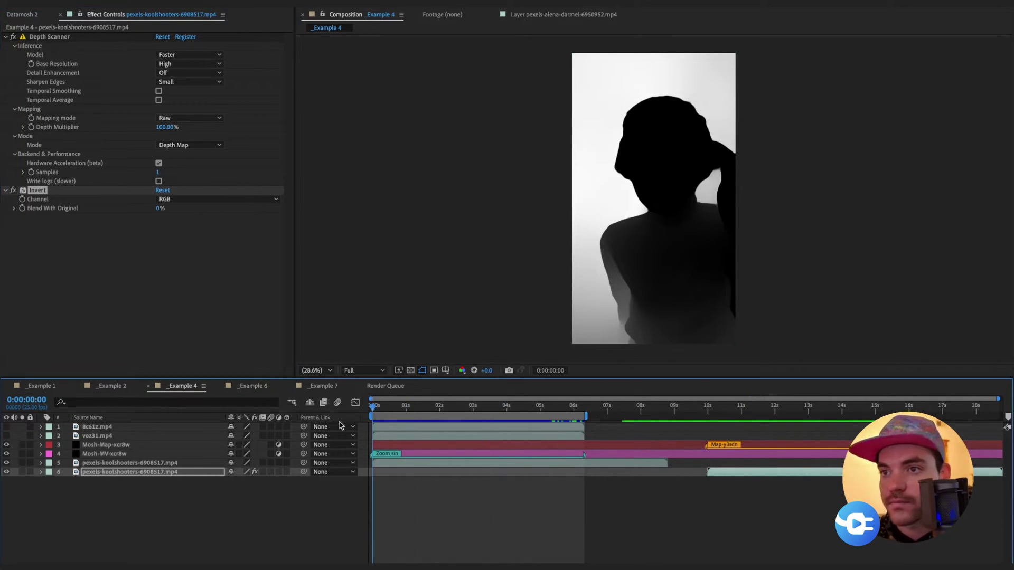
left_click(404, 483)
left_click(21, 14)
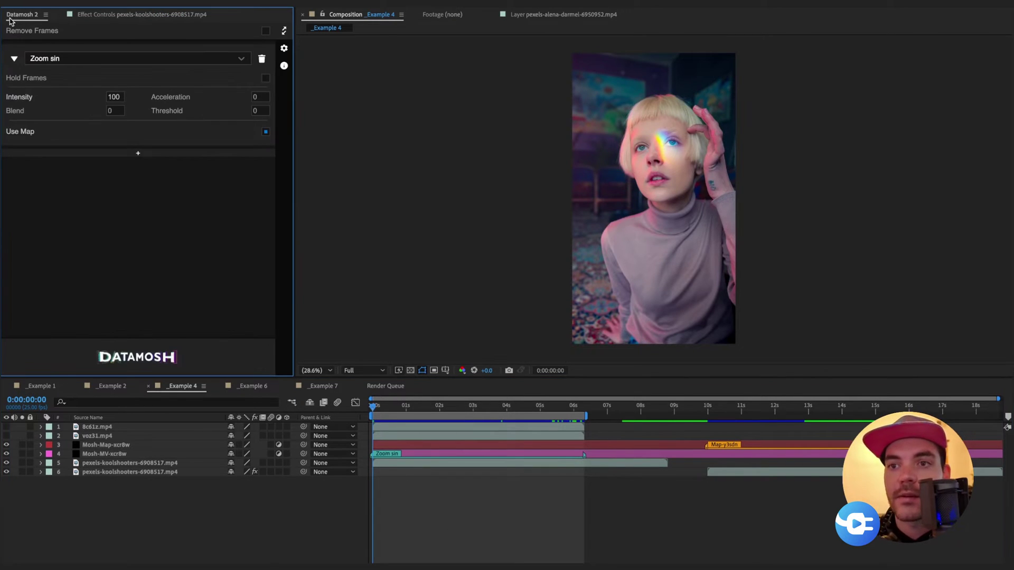
left_click(416, 407)
left_click(433, 455)
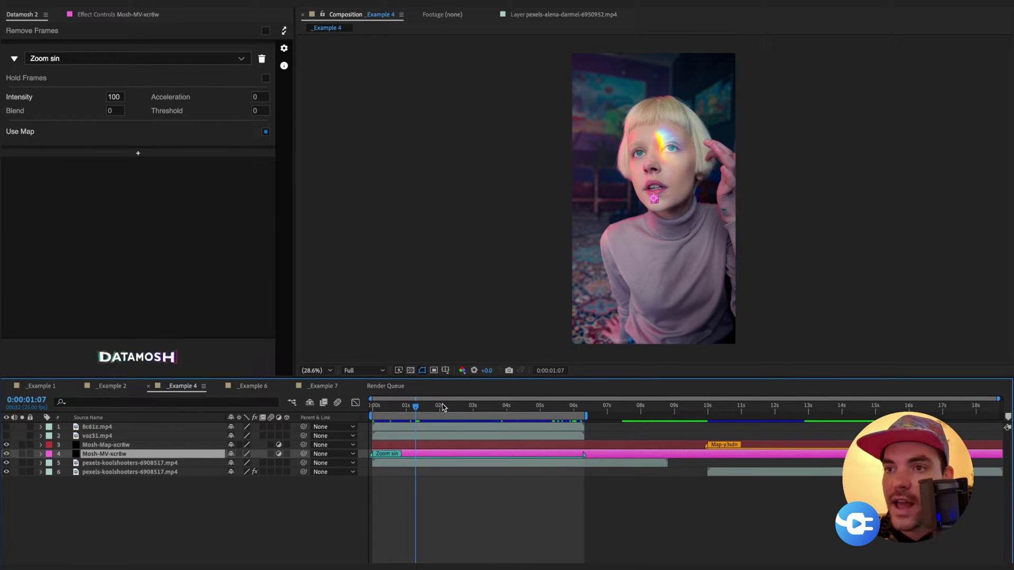
left_click_drag(417, 407, 420, 414)
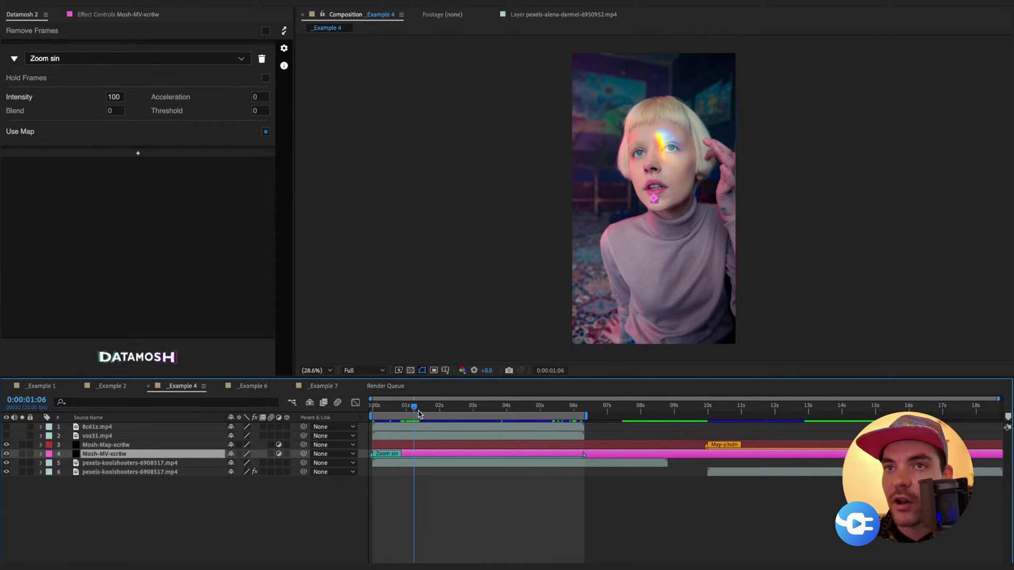
left_click(113, 98)
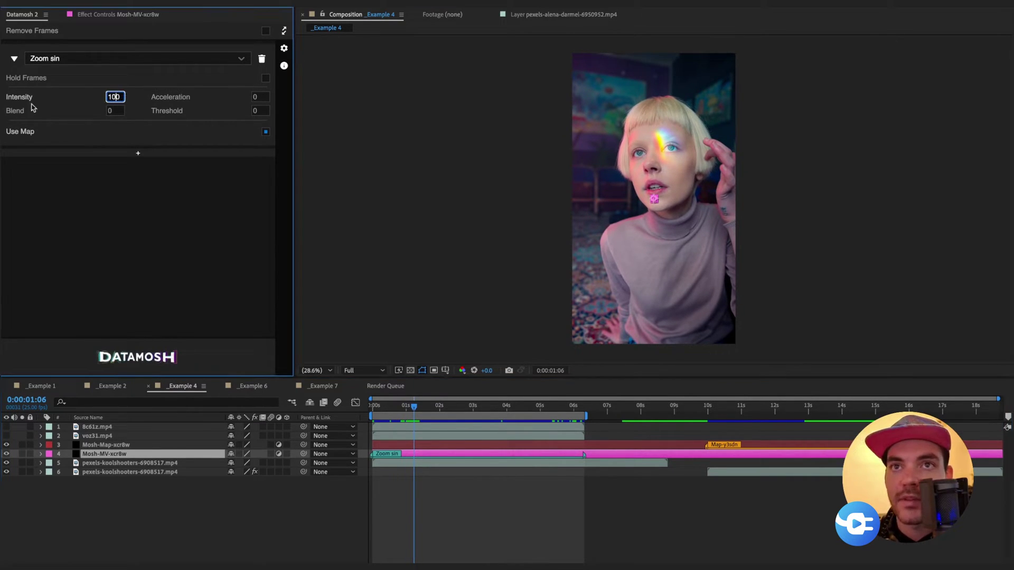
left_click(454, 406)
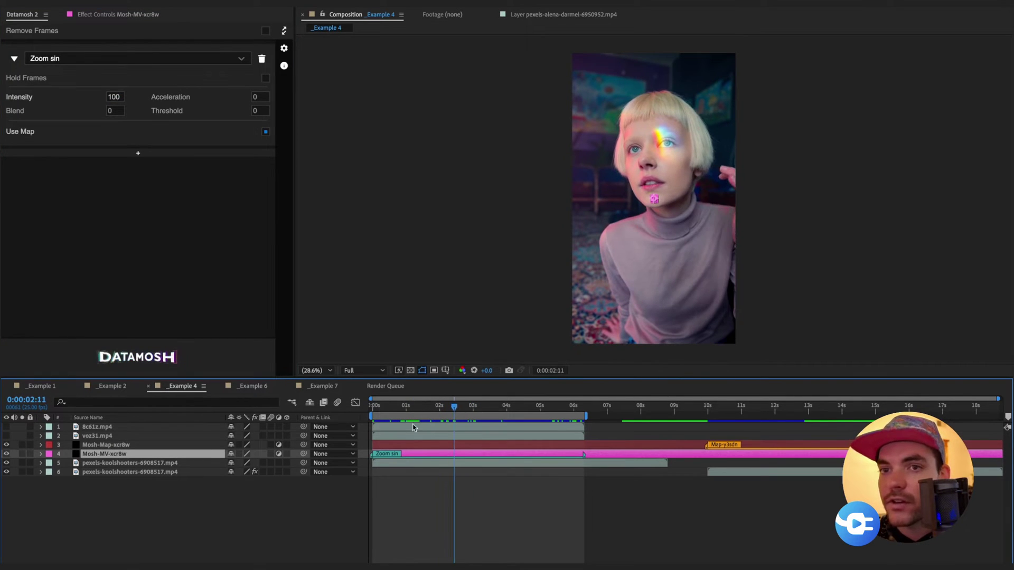
Show the pre-rendered 8c61z.mp4 layer and play the datamosh from the beginning of _Example 4.
left_click(6, 427)
left_click_drag(388, 408, 357, 411)
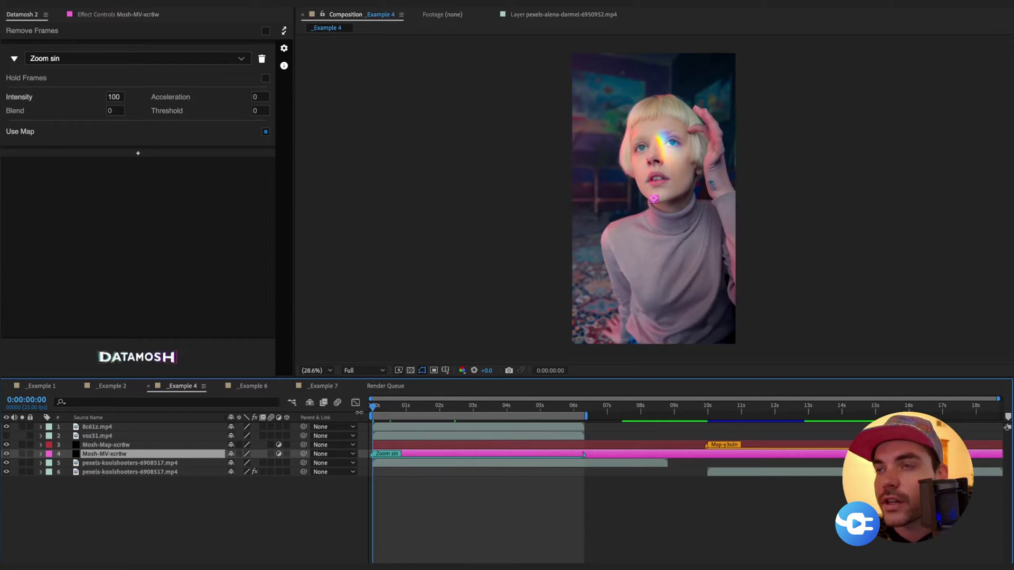
key("space")
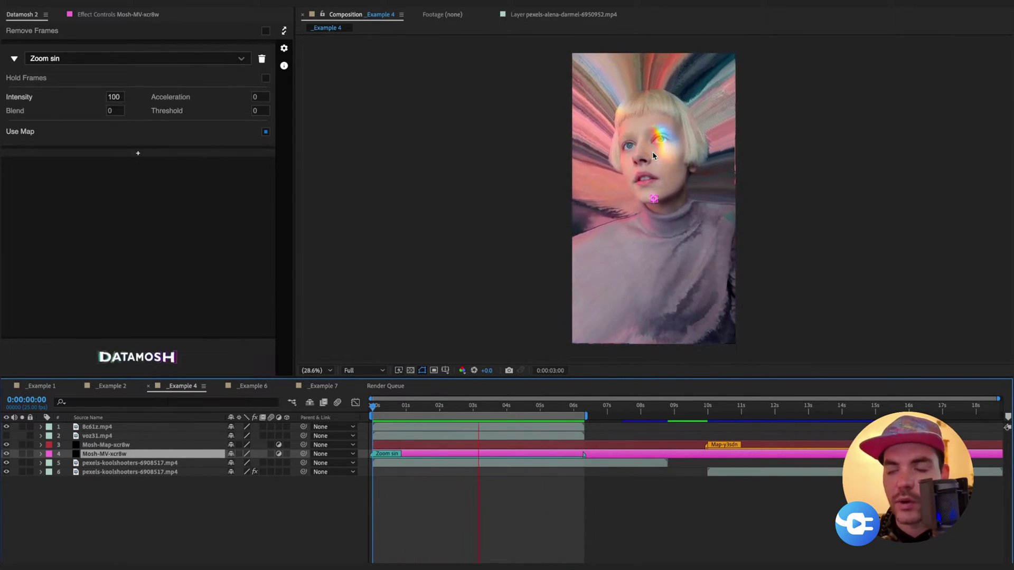
key("space")
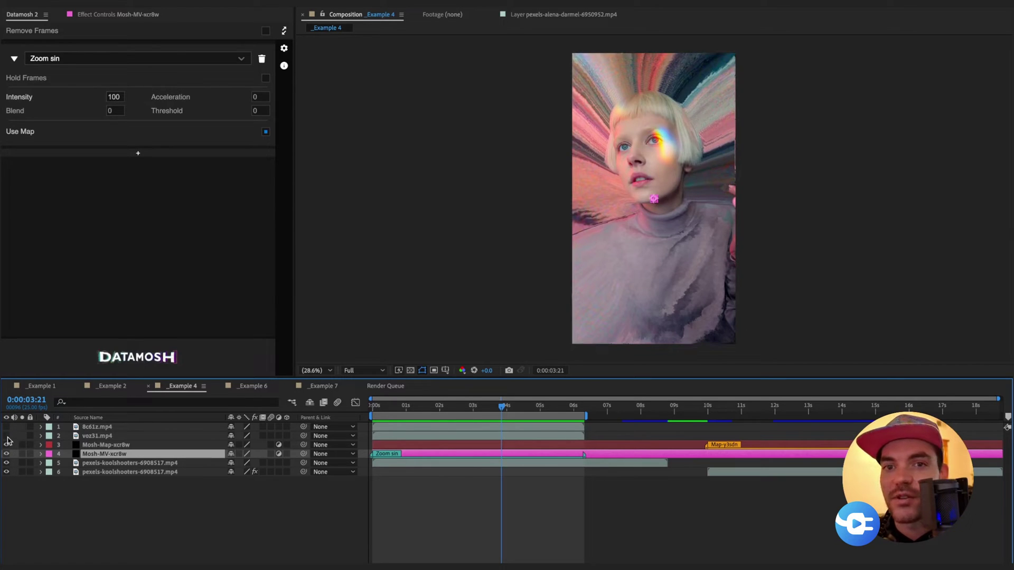
Show the pre-rendered voz31.mp4 layer and play the datamosh from the start of _Example 4.
left_click_drag(7, 436, 7, 444)
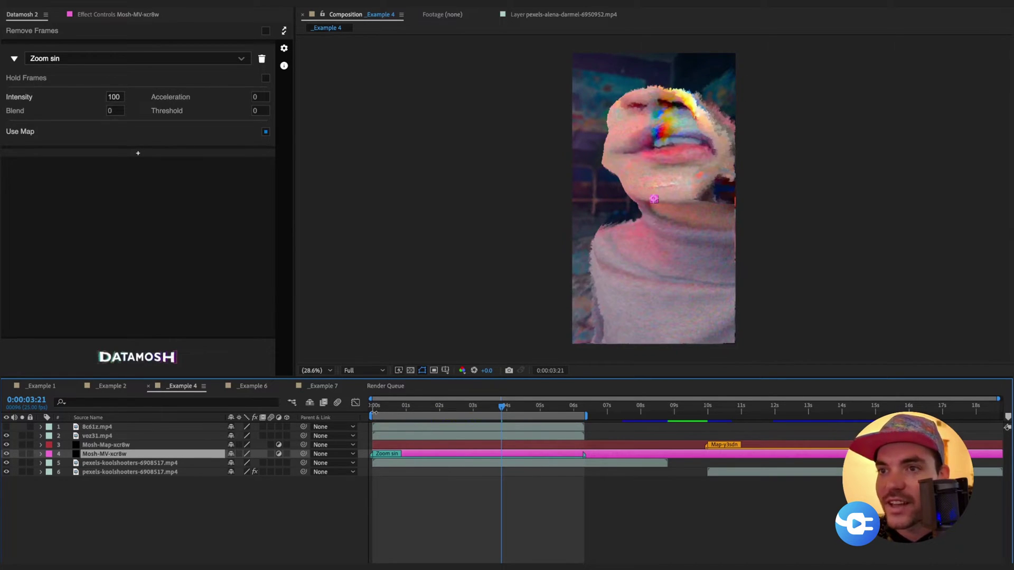
left_click(375, 405)
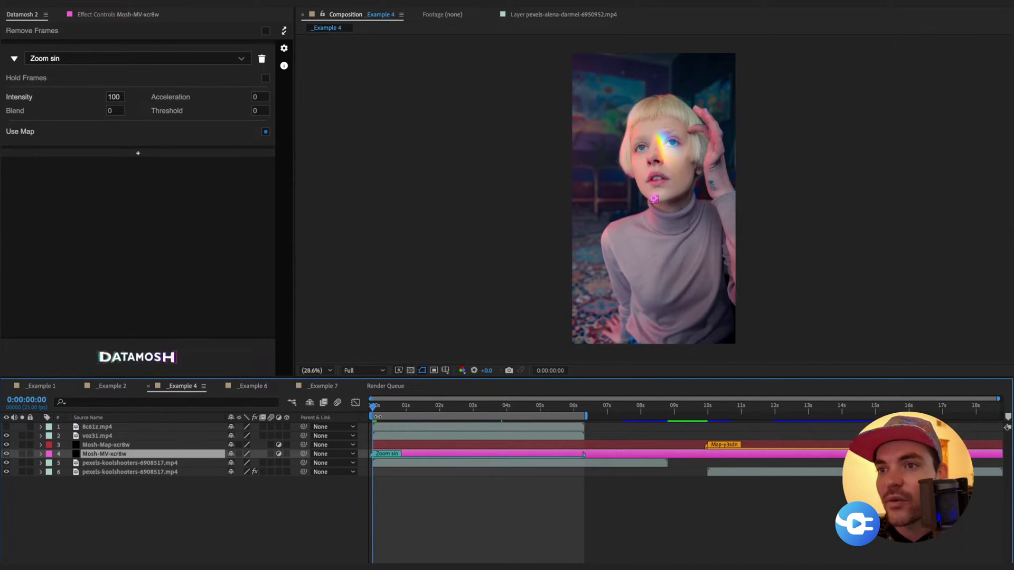
key("space")
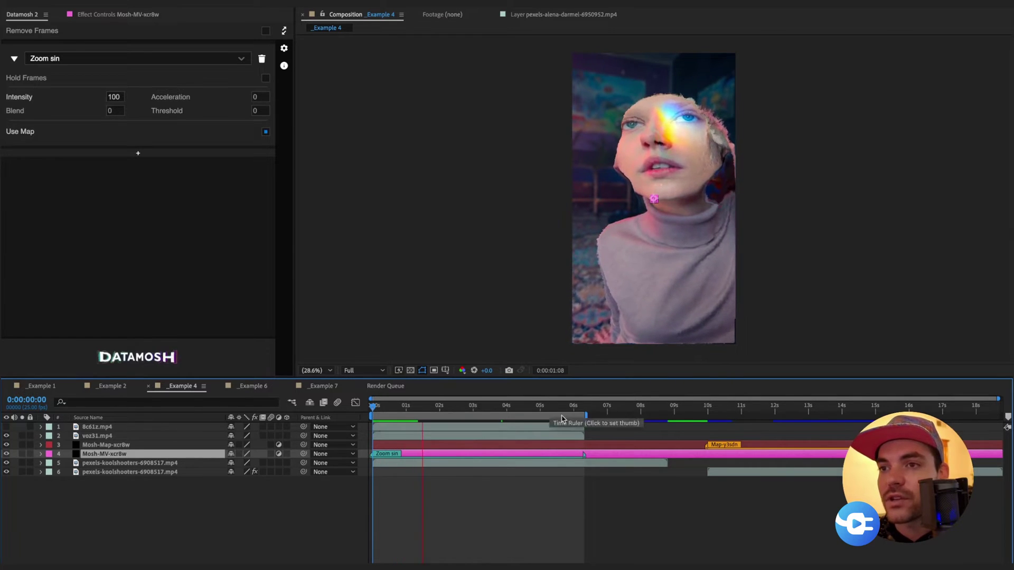
View the depth map at 0:00:11:16 and inspect the Depth Scanner and Invert effects on its portrait footage layer.
left_click(762, 411)
left_click(765, 472)
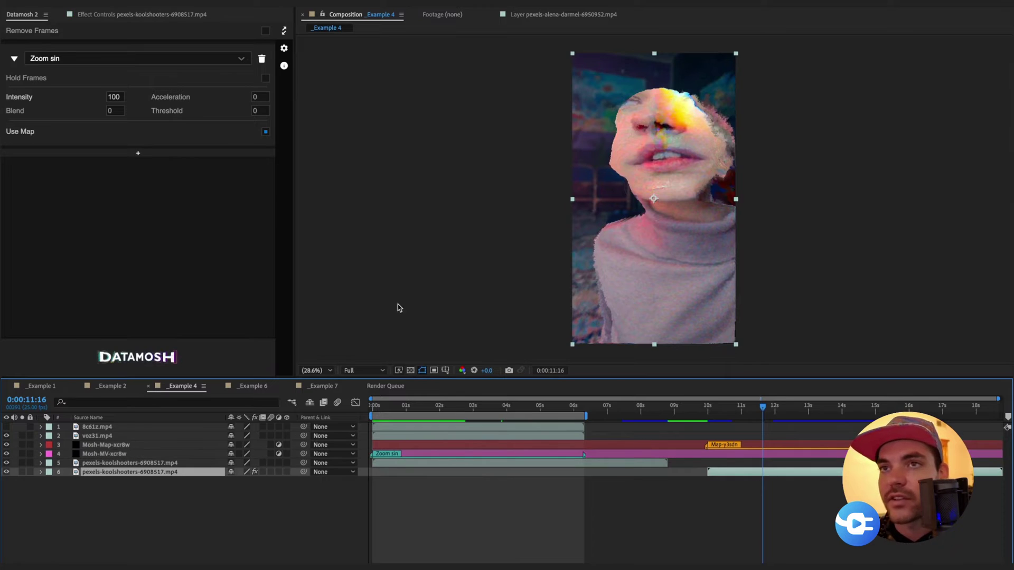
left_click(102, 14)
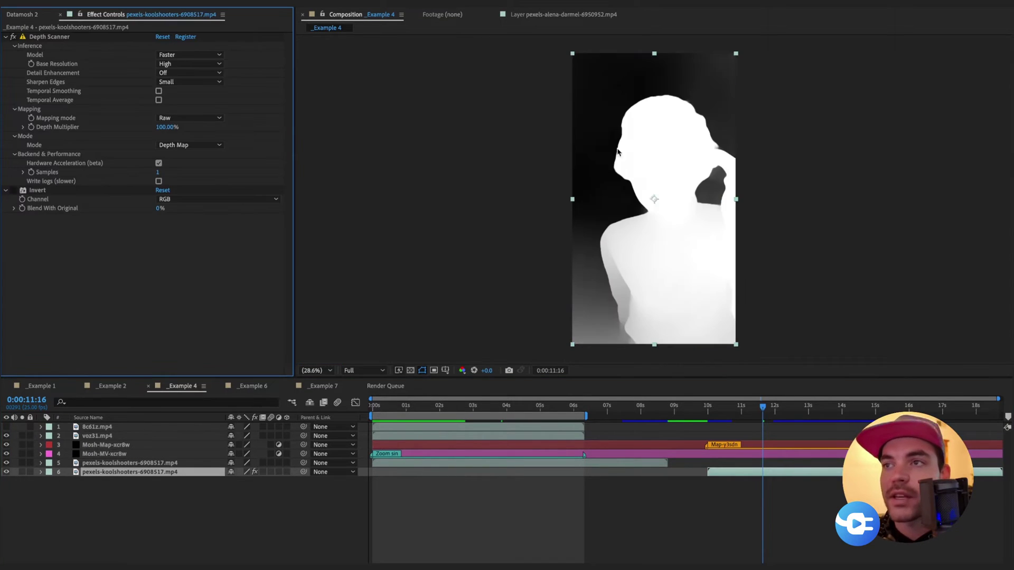
Replay the voz31.mp4 datamosh from near the start of the clip to about 0:00:05:10.
left_click_drag(412, 408, 396, 433)
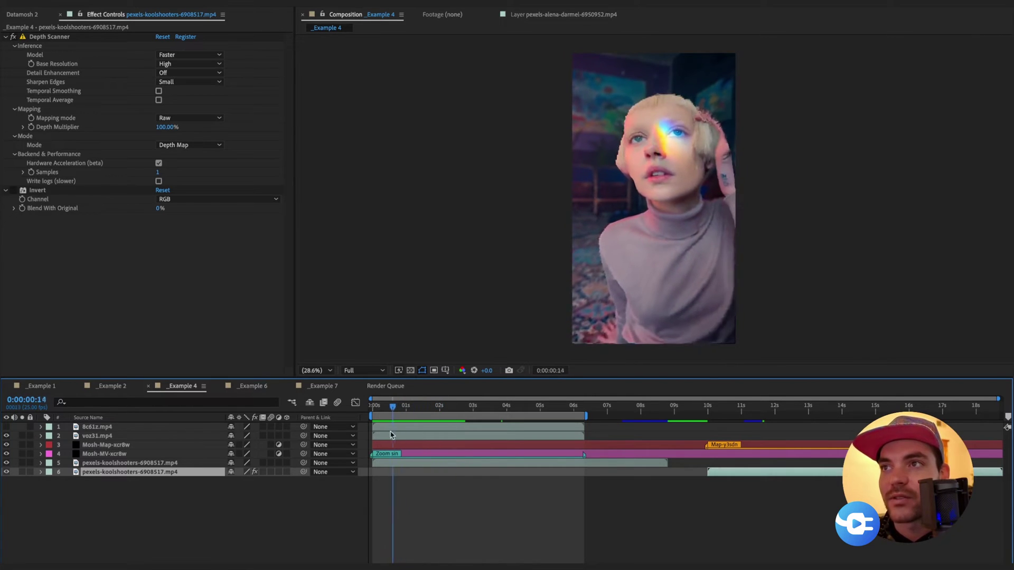
key("space")
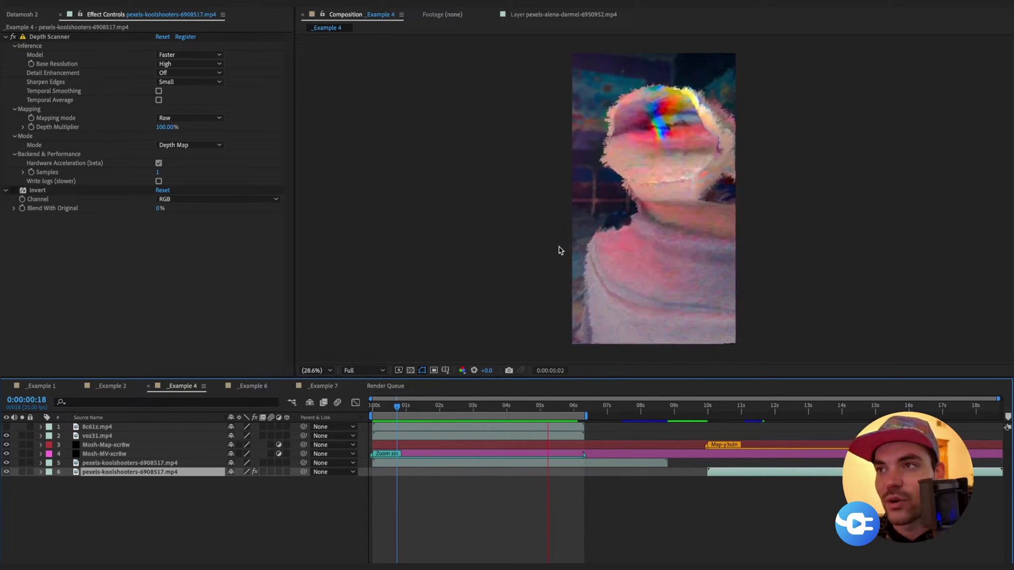
key("space")
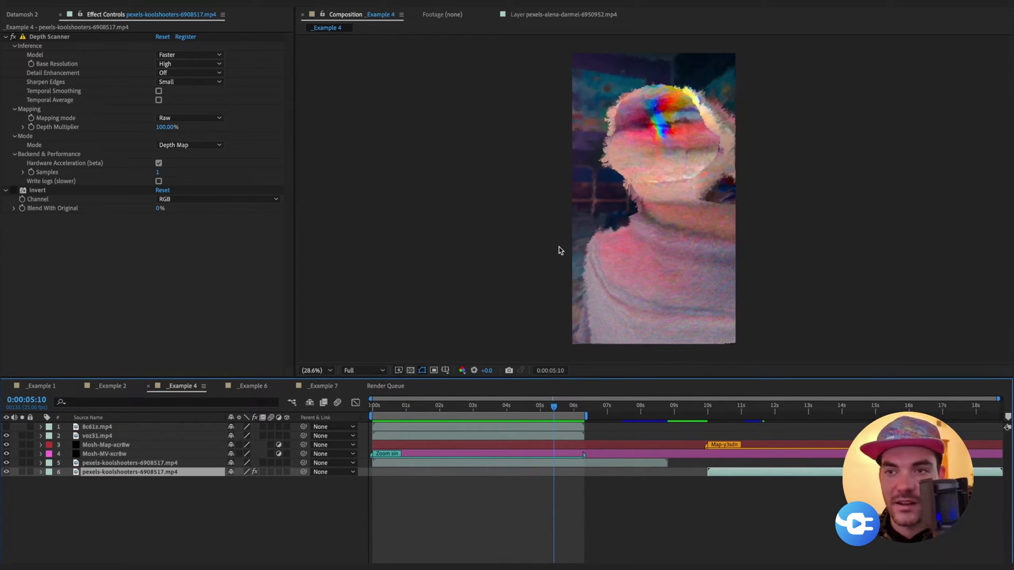
Switch to the _Example 6 composition and view the city footage with its depth slicing at 0:00:12:23 and 0:00:14:23.
left_click(250, 390)
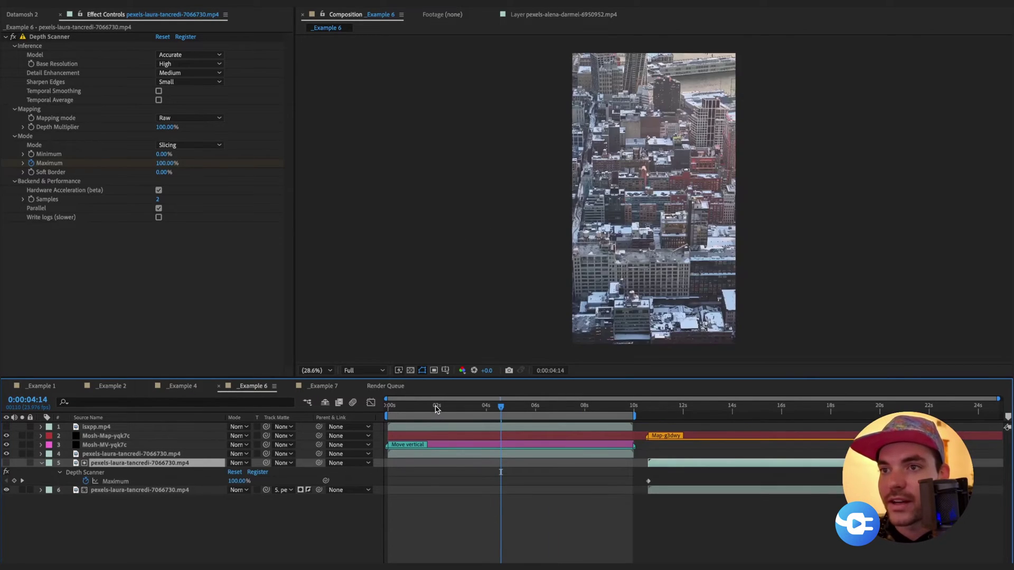
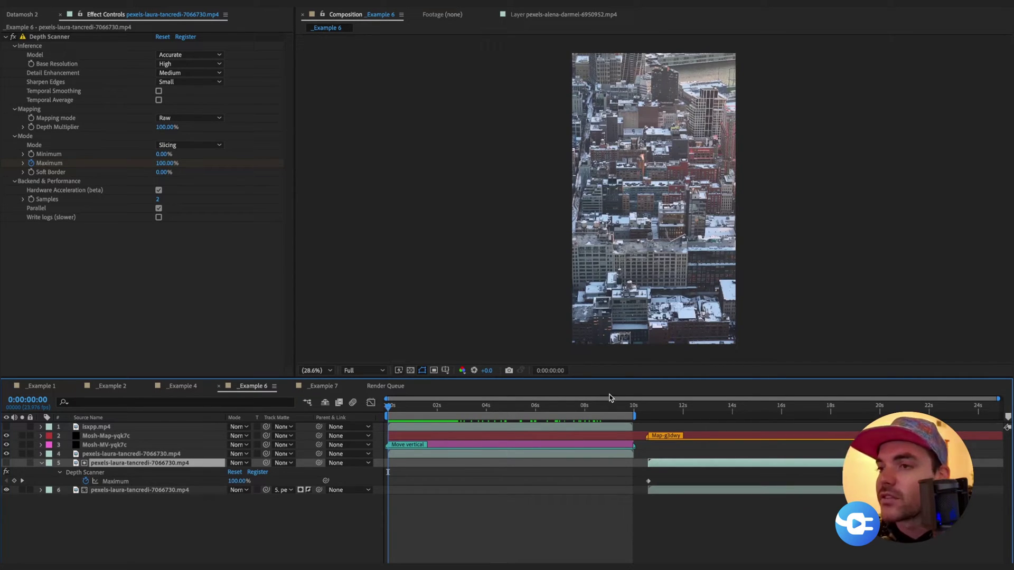
left_click(707, 416)
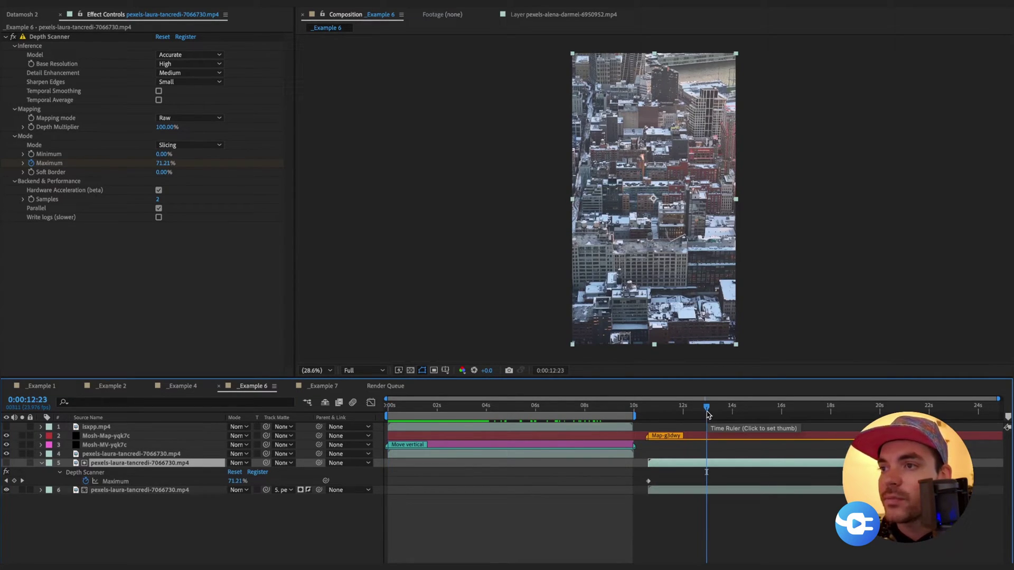
left_click(756, 409)
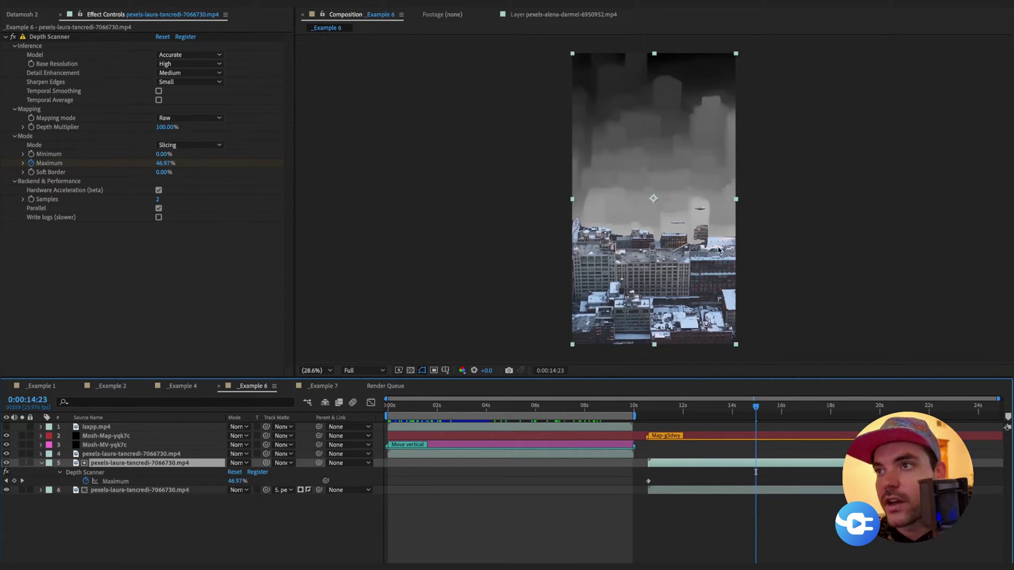
Toggle the visibility of the bottom depth-map layer to compare it with the sliced city footage above.
left_click(7, 491)
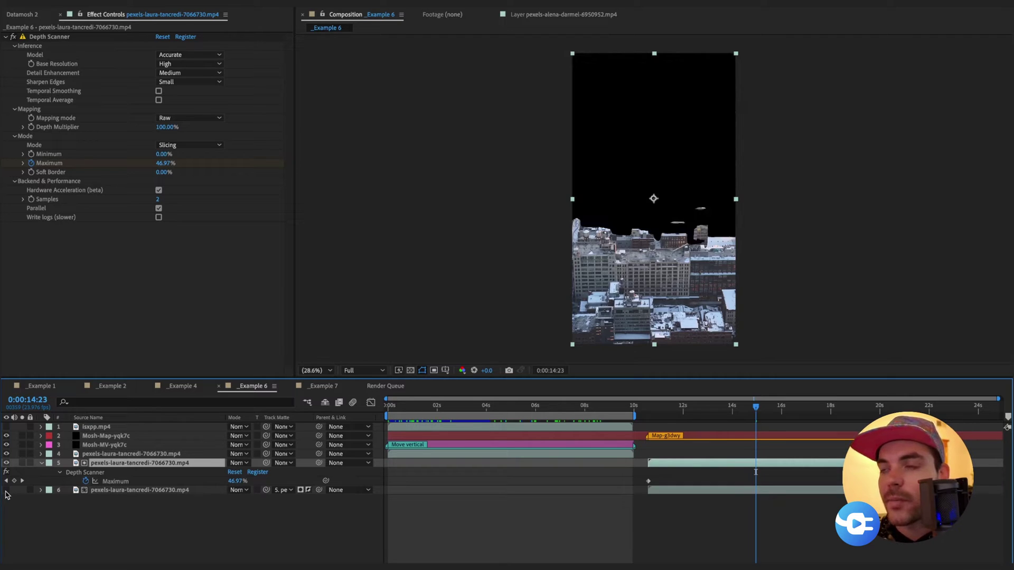
left_click(7, 491)
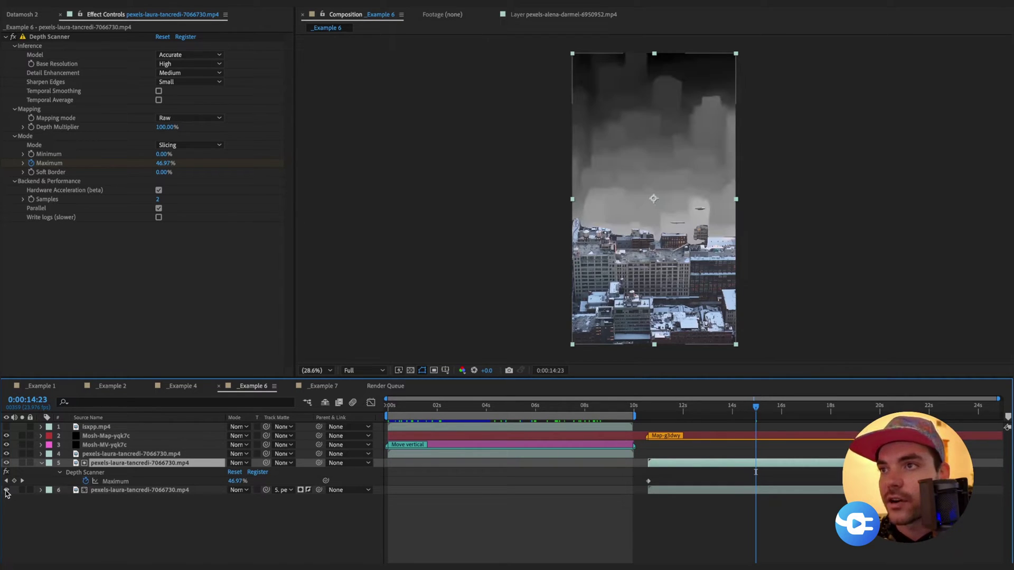
left_click(6, 491)
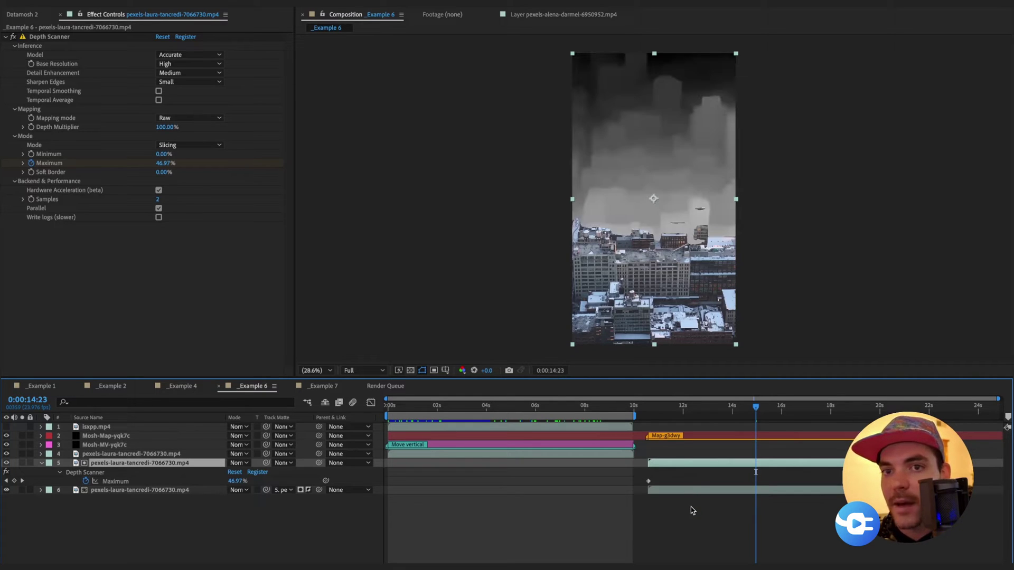
Inspect the Depth Scanner settings of the matted depth-map layer without the slicing layer, and review the Move vertical mosh settings.
left_click(676, 491)
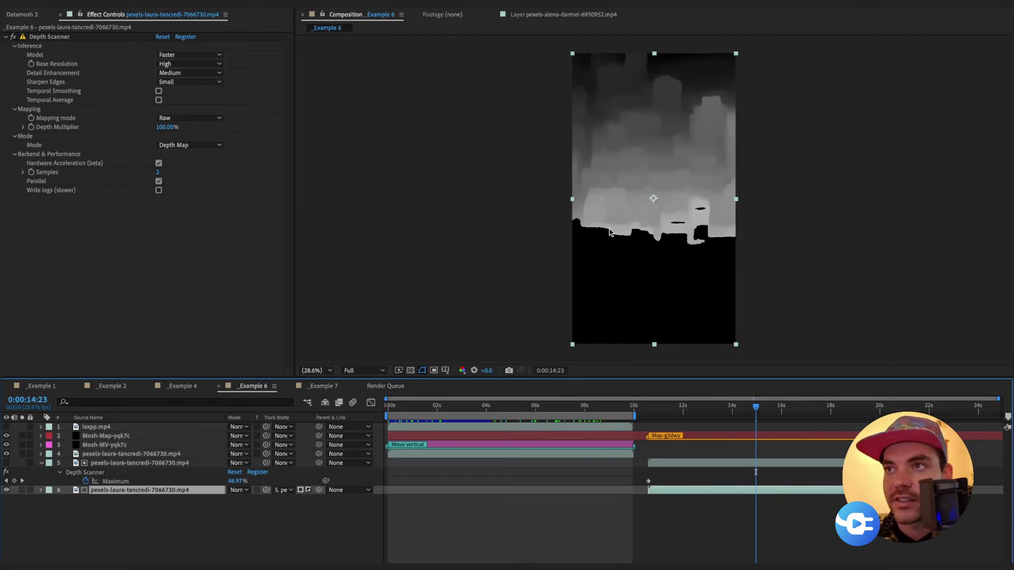
left_click(120, 520)
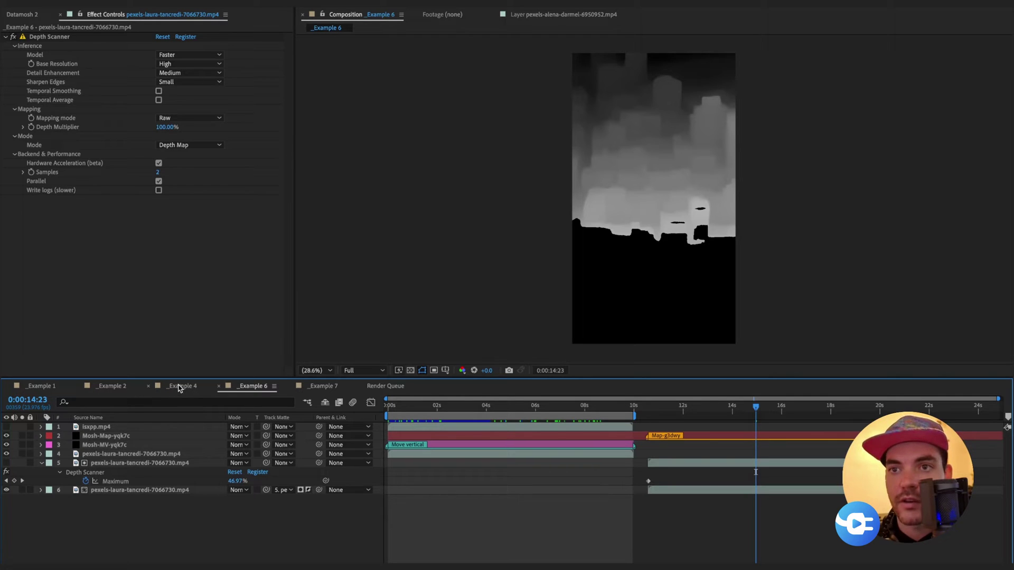
left_click(116, 489)
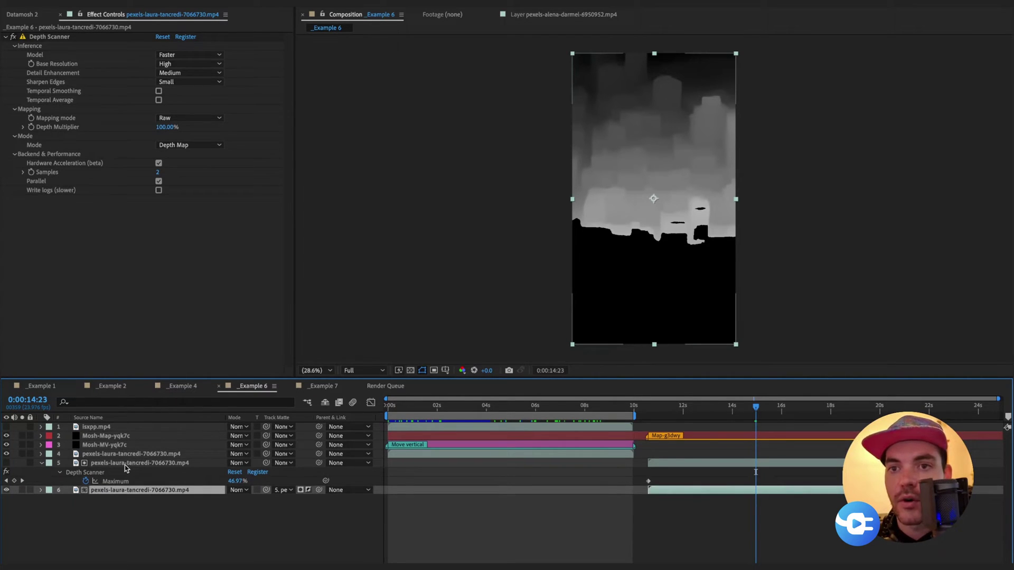
left_click(127, 469)
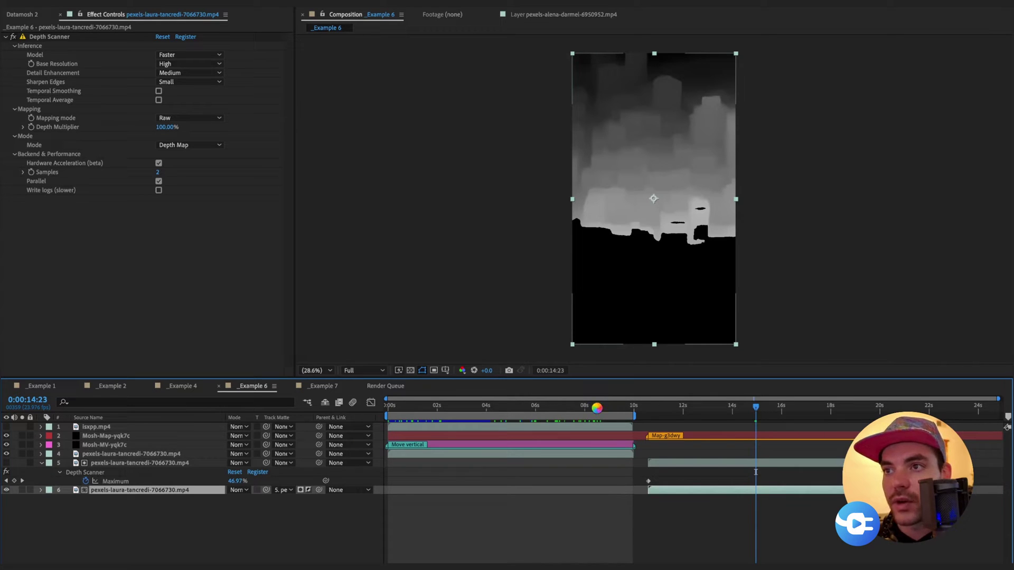
left_click(24, 14)
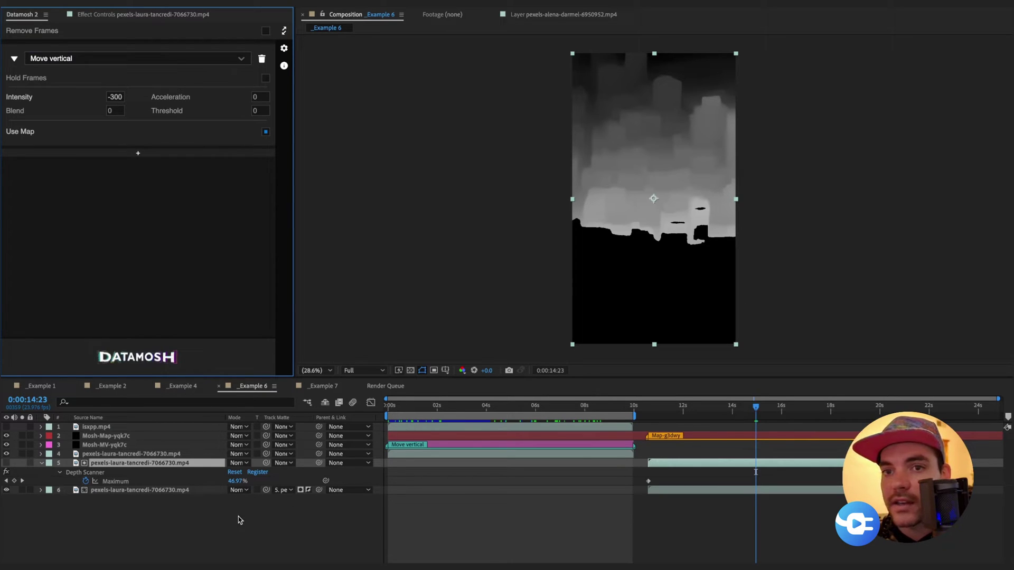
Try raising the slicing layer's Depth Scanner Maximum to 64.97% at 0:00:14:23, and undo the change.
mouse_move(238, 481)
left_mouse_down()
mouse_move(226, 484)
mouse_move(245, 485)
left_mouse_up()
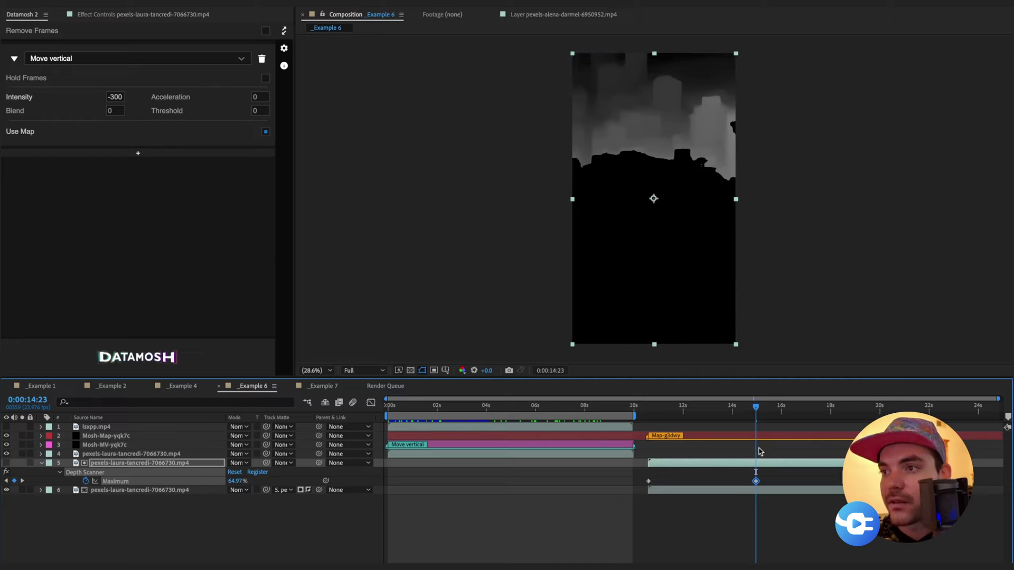
key("ctrl+z")
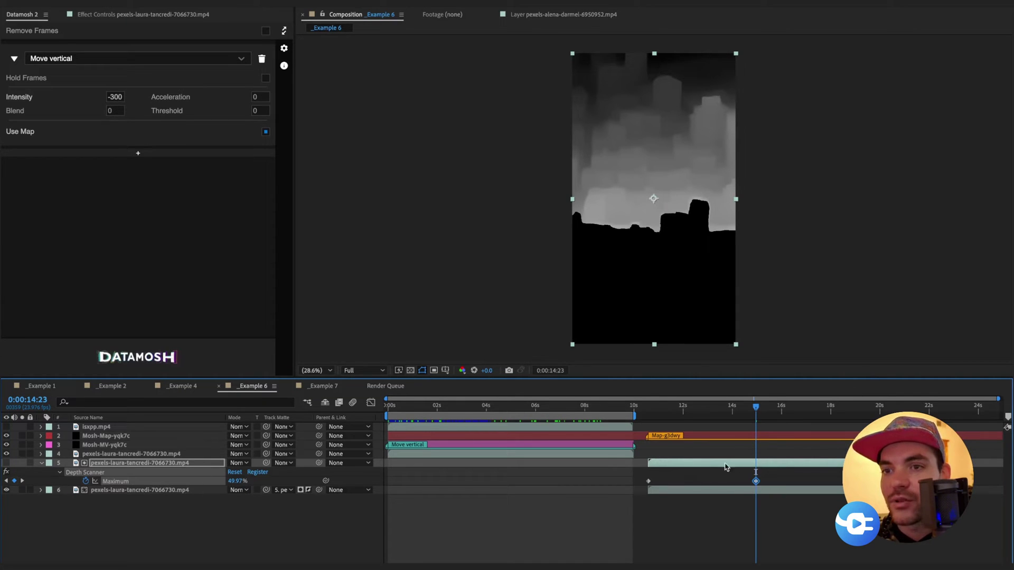
key("ctrl+z")
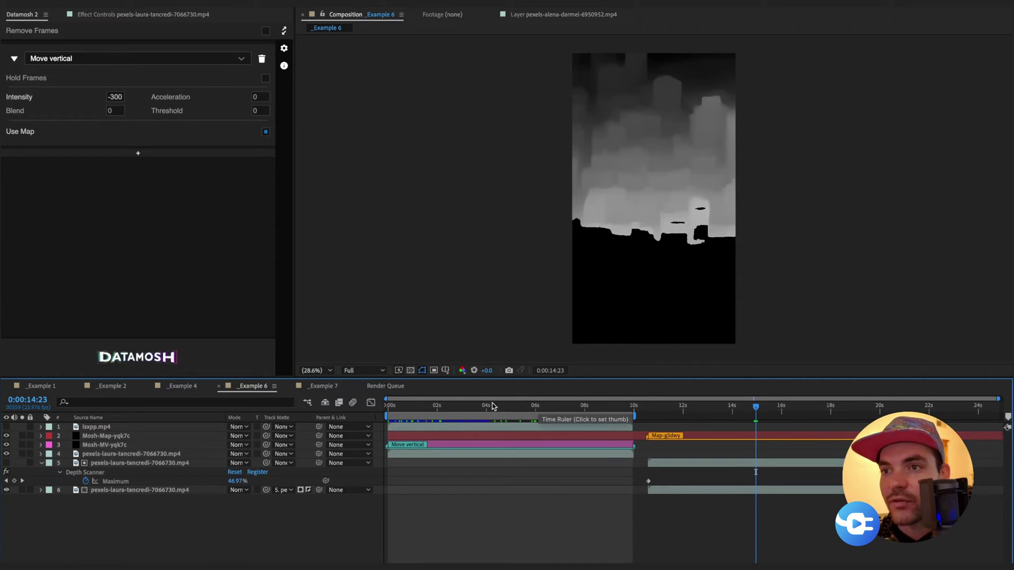
Show the pre-rendered mosh clip at the top of the layer stack and play it from the start of _Example 6.
left_click_drag(492, 407, 432, 406)
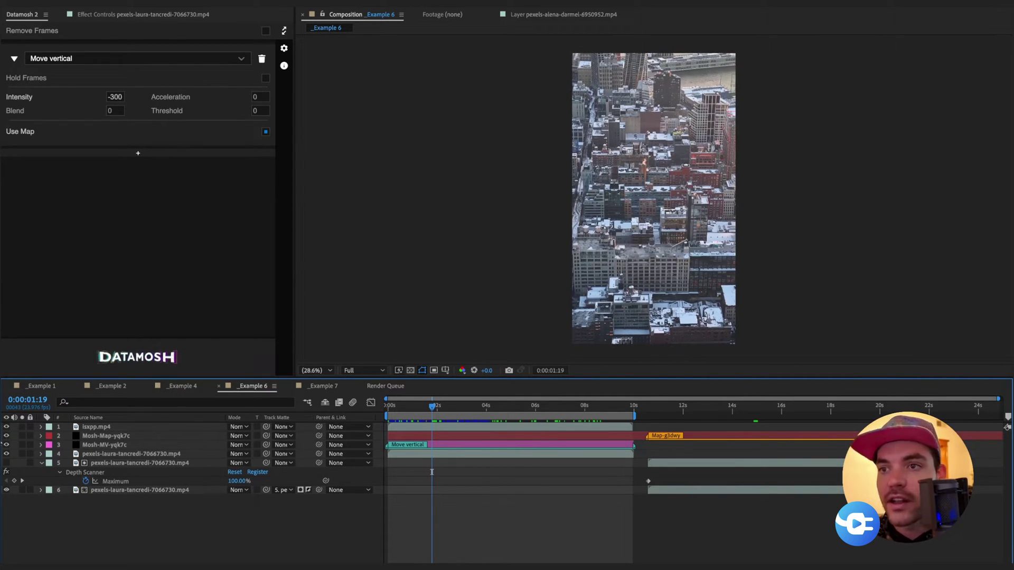
left_click_drag(417, 405, 368, 415)
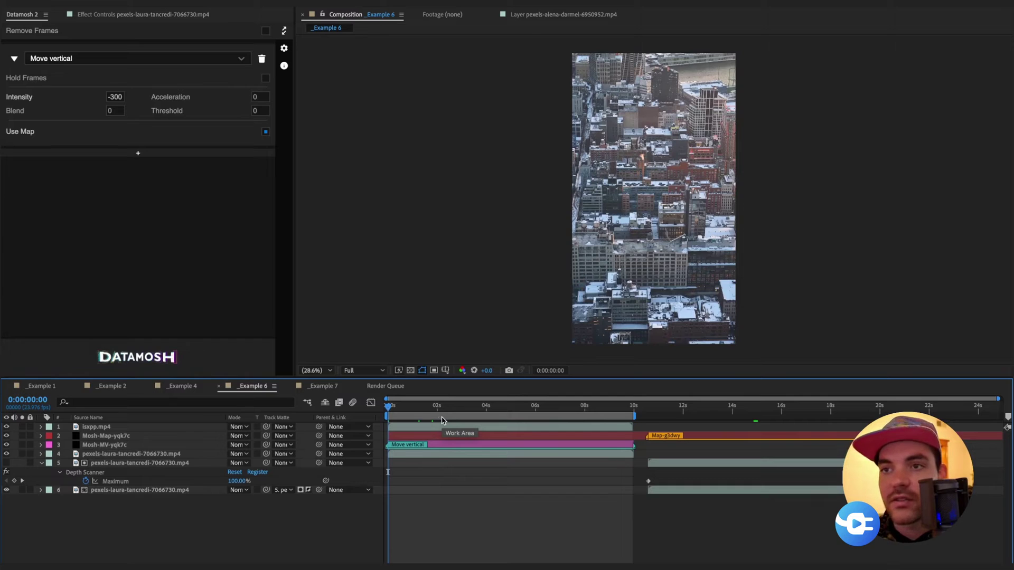
key("space")
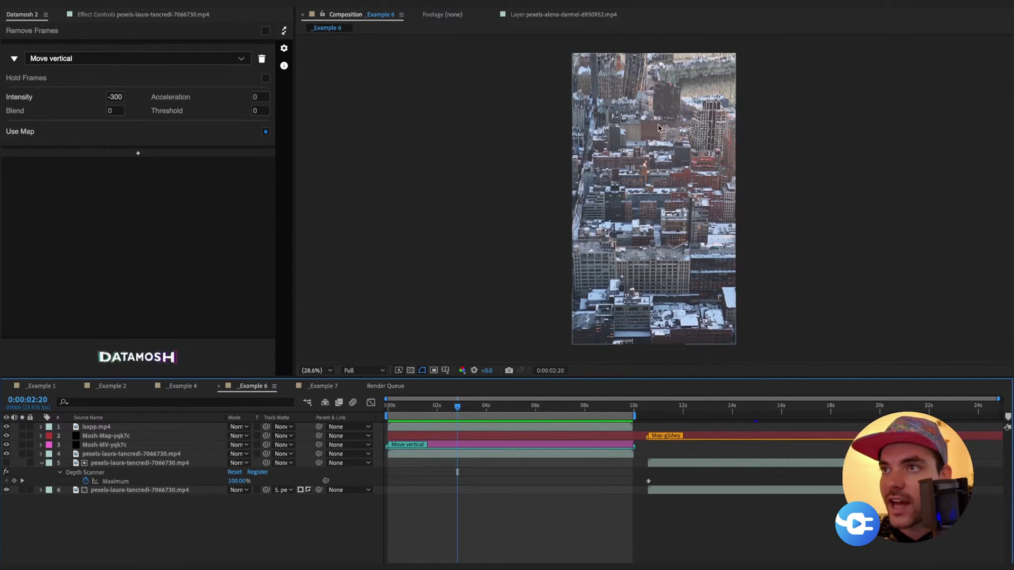
Examine the vertical mosh on the buildings close up around 0:00:04:18 and play the remainder at full-frame view.
scroll(659, 128, "up", 2)
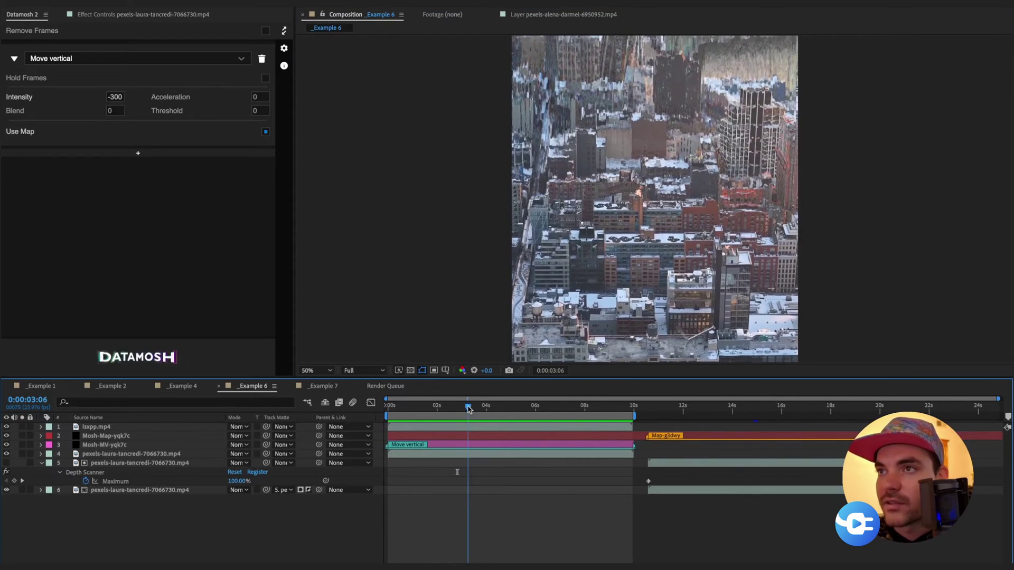
left_click_drag(460, 407, 505, 410)
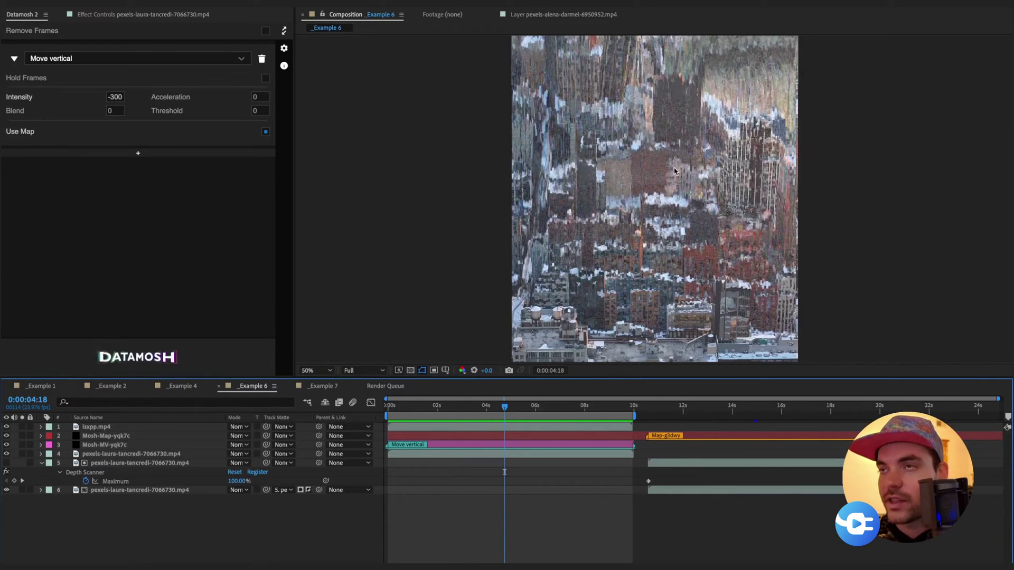
key("space")
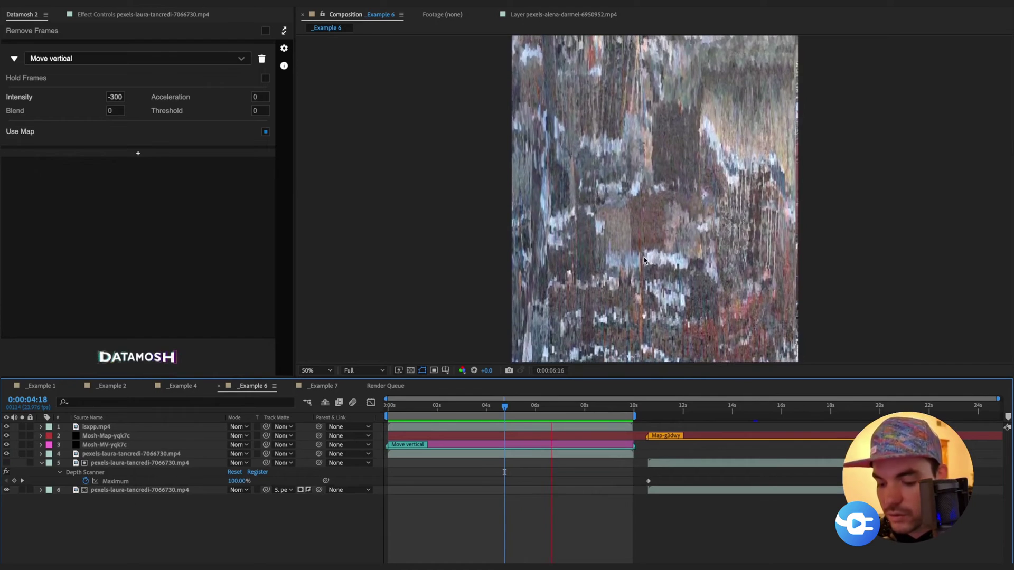
key("shift+slash")
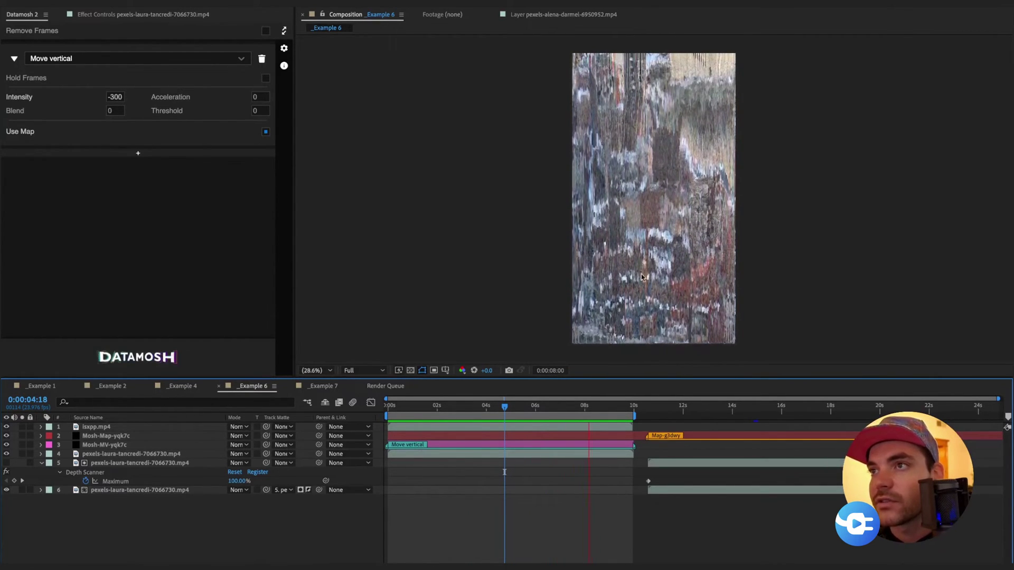
Compare the spread of the city mosh at 0:00:09:10, 0:00:08:01 and 0:00:04:18.
left_click(617, 412)
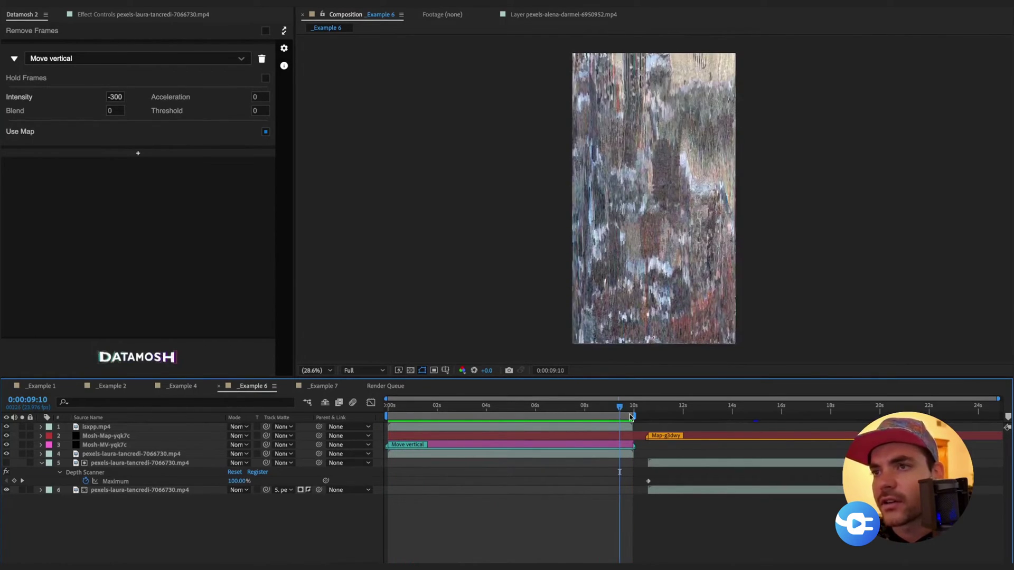
left_click(585, 413)
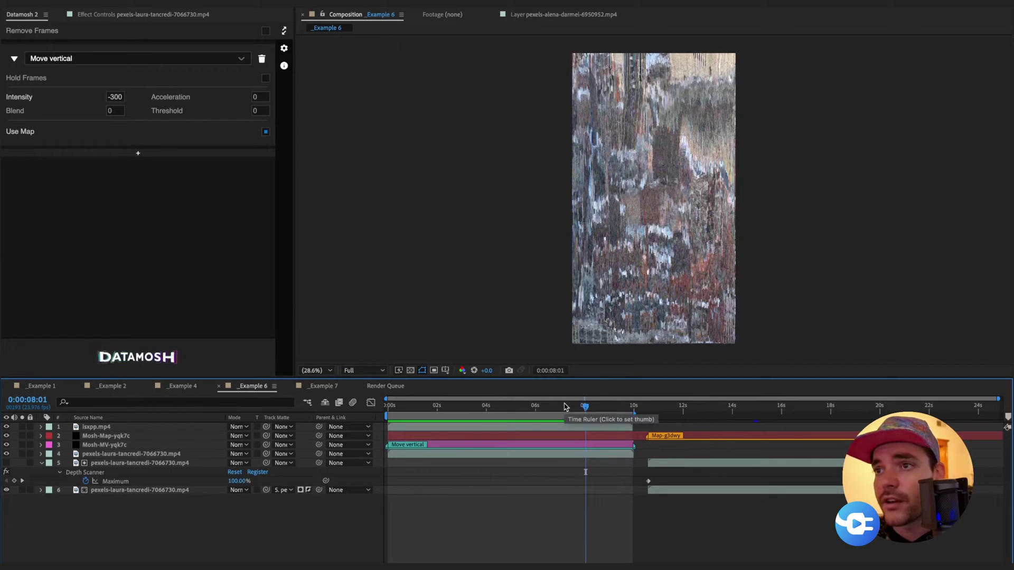
left_click_drag(564, 407, 502, 426)
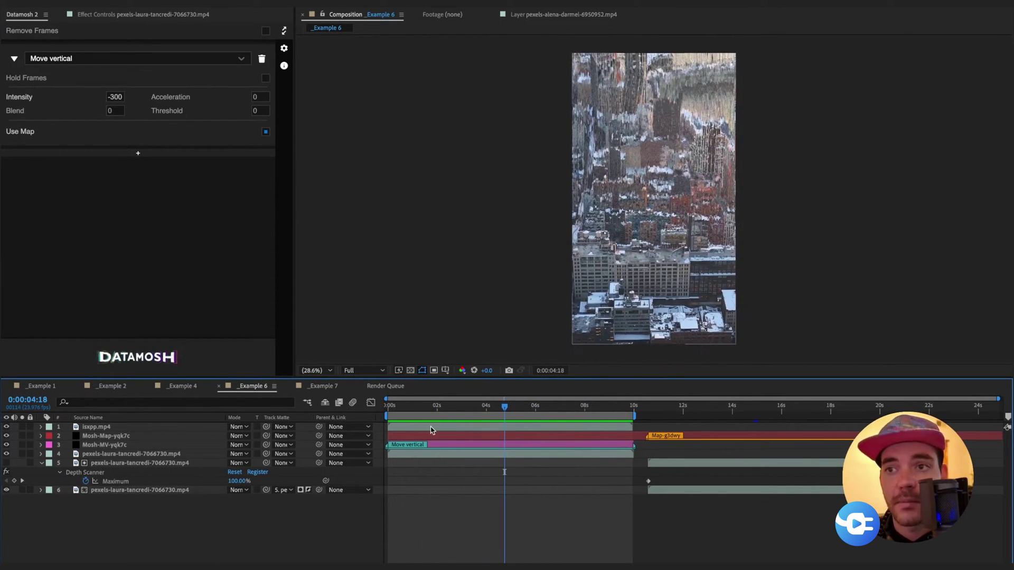
Switch to the _Example 7 composition and view its skyscraper image at 0:00:00:19.
left_click(323, 386)
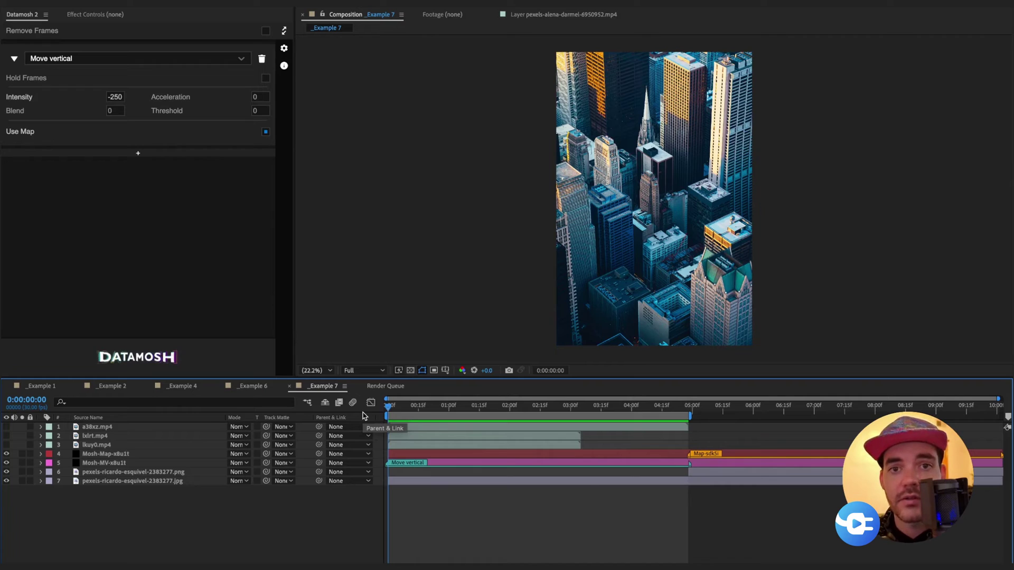
left_click(427, 411)
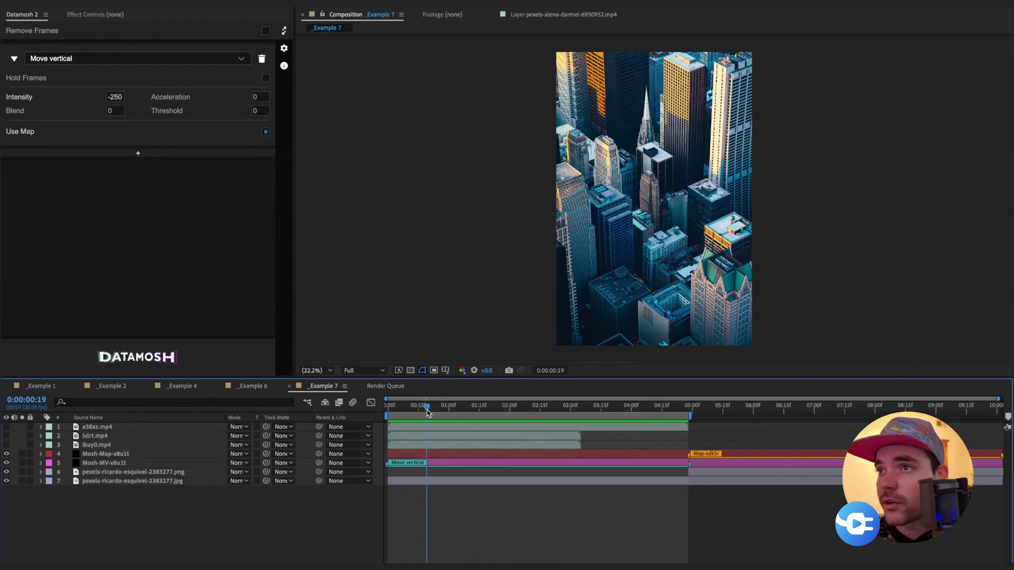
Compare the skyscraper image at the start of _Example 7 with its grayscale depth map at 0:00:06:06.
left_click(473, 410)
key("Home")
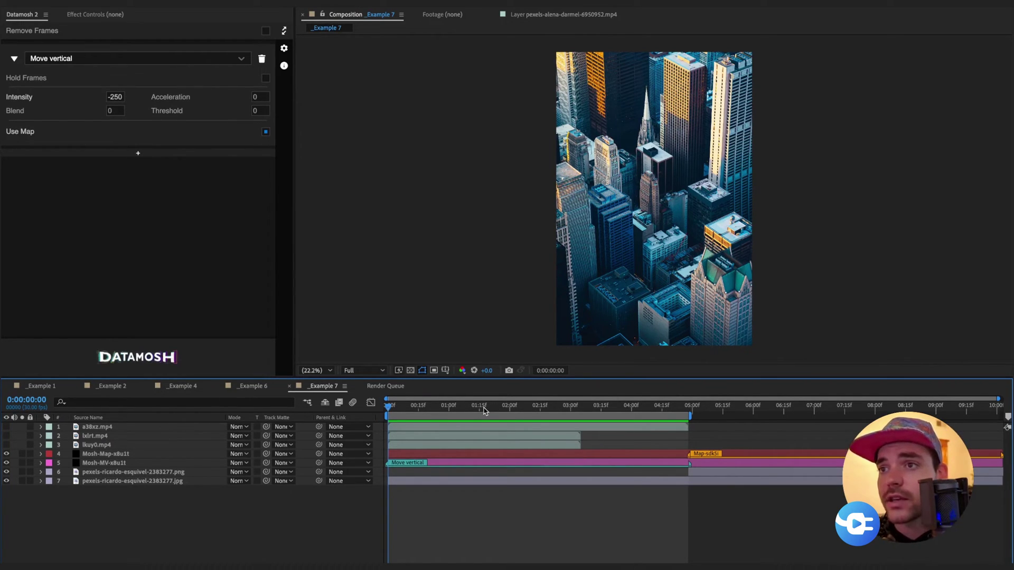
left_click(507, 406)
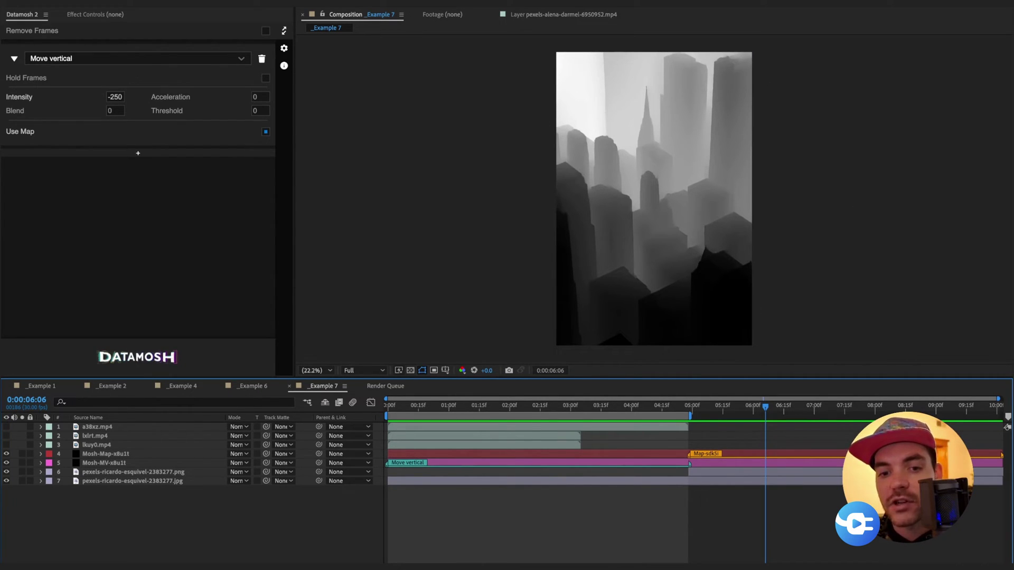
Switch to Finder, preview the pexels-ricardo-esquivel-2383277.jpg image in the Depth Image folder and open it in Adobe Photoshop 2023.
key("super+Tab")
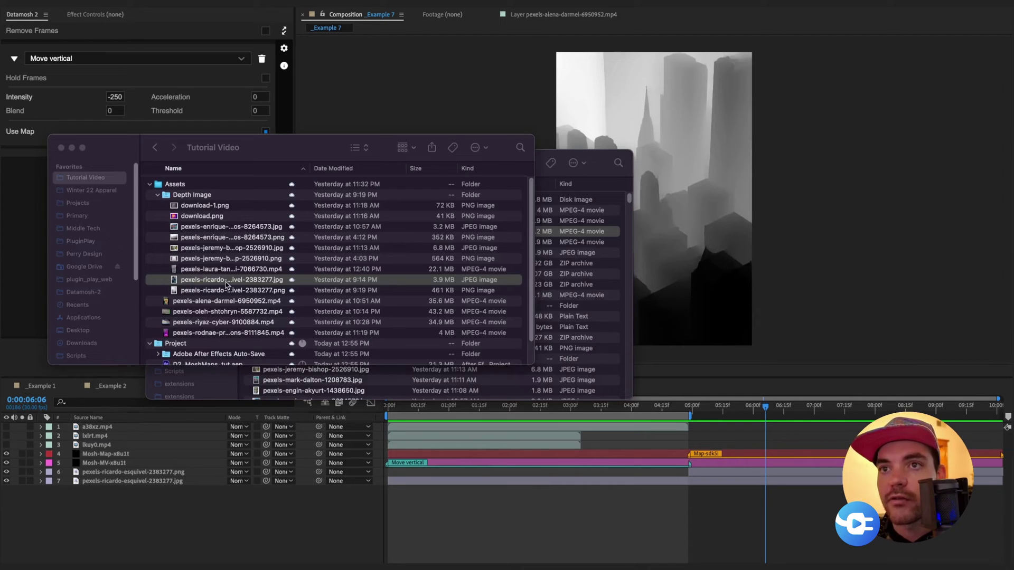
left_click(242, 280)
key("space")
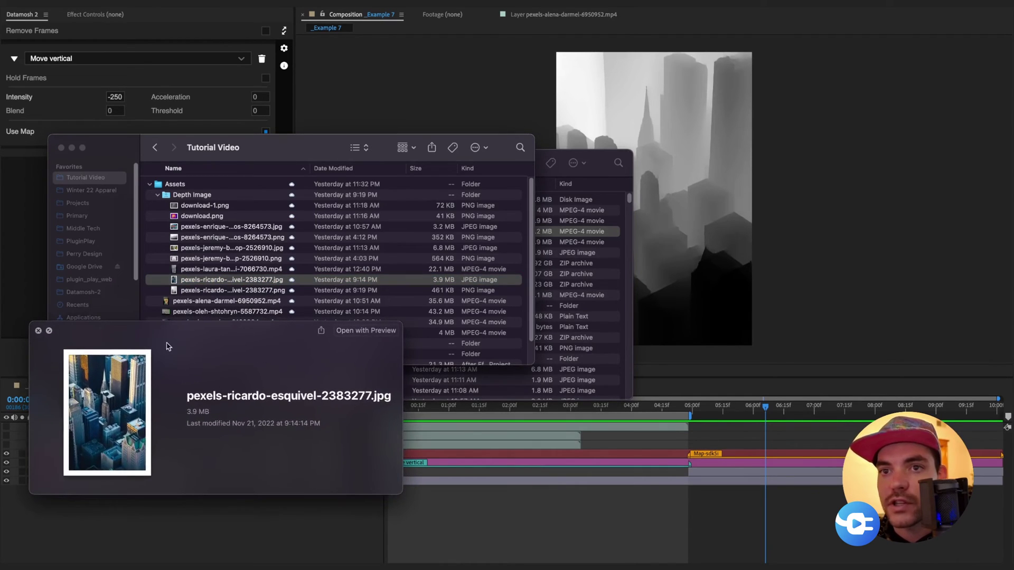
key("space")
right_click(242, 283)
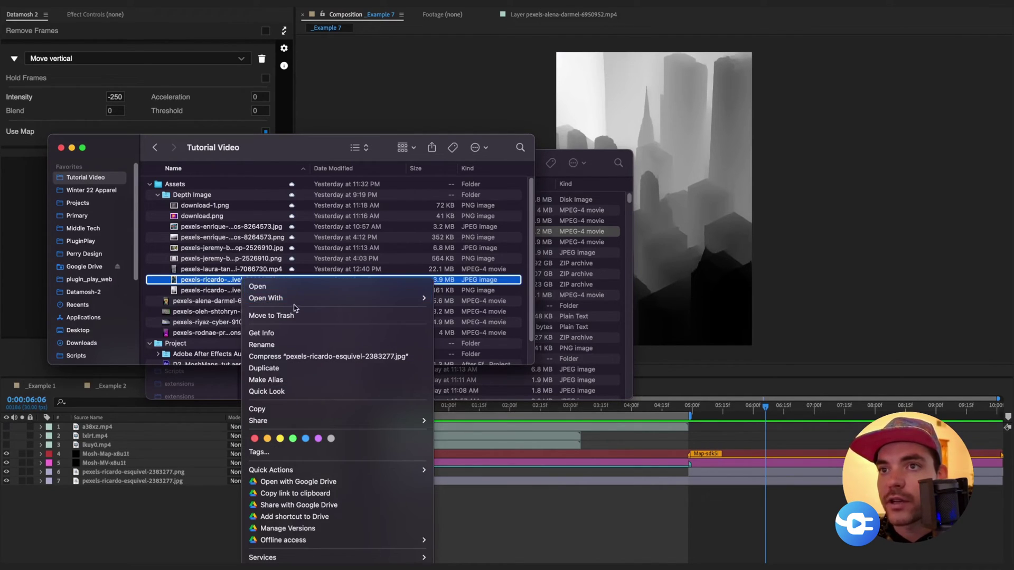
mouse_move(299, 299)
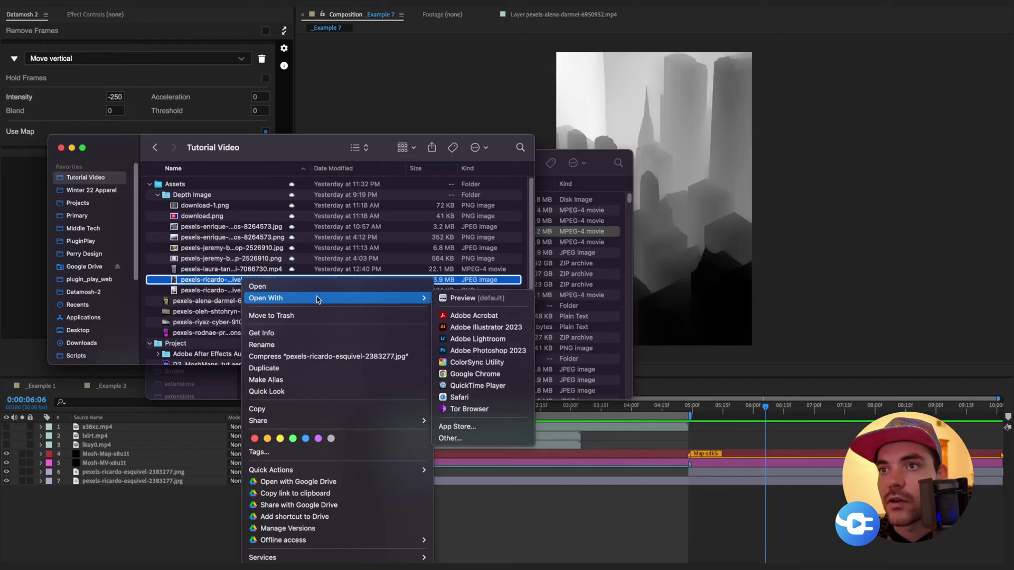
left_click(501, 350)
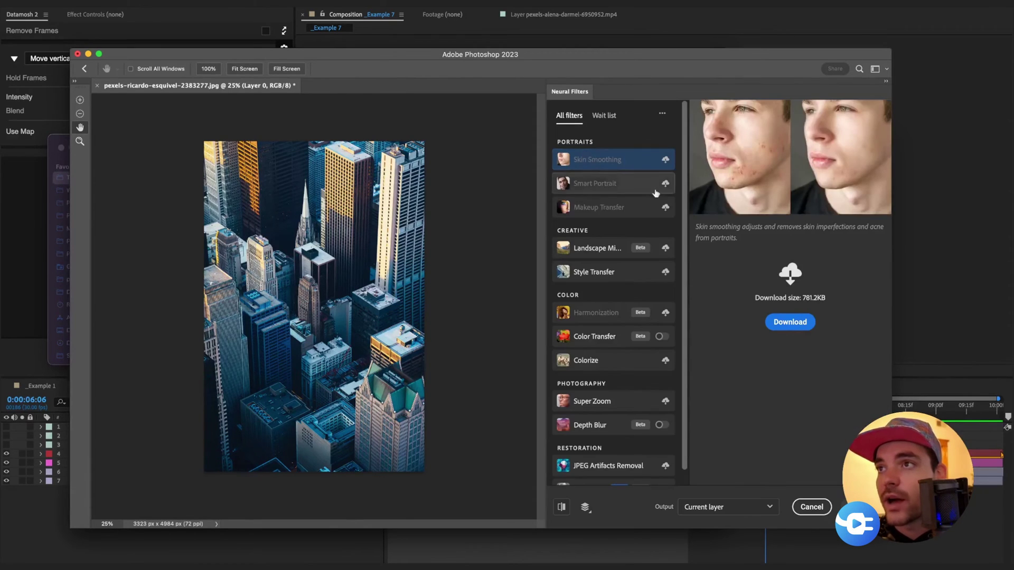
Enable the Depth Blur neural filter on the skyscraper image and set it to output the depth map only.
scroll(623, 370, "down", 1)
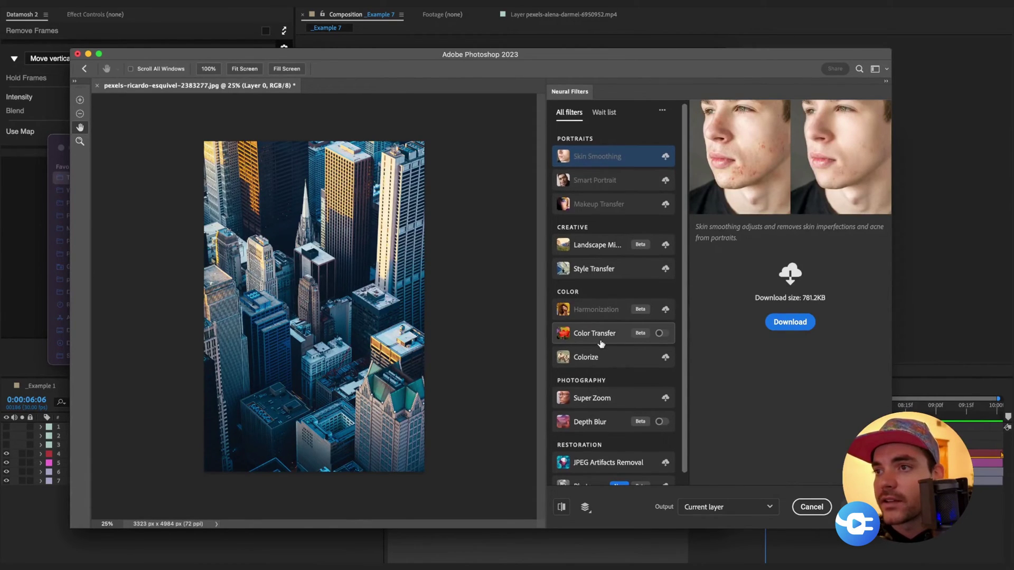
mouse_move(648, 425)
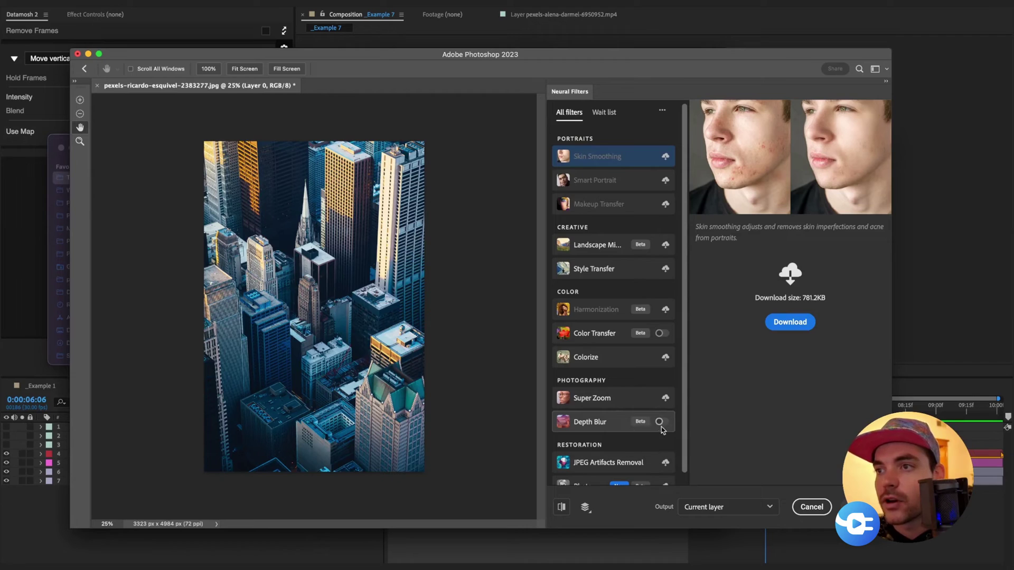
left_click(660, 421)
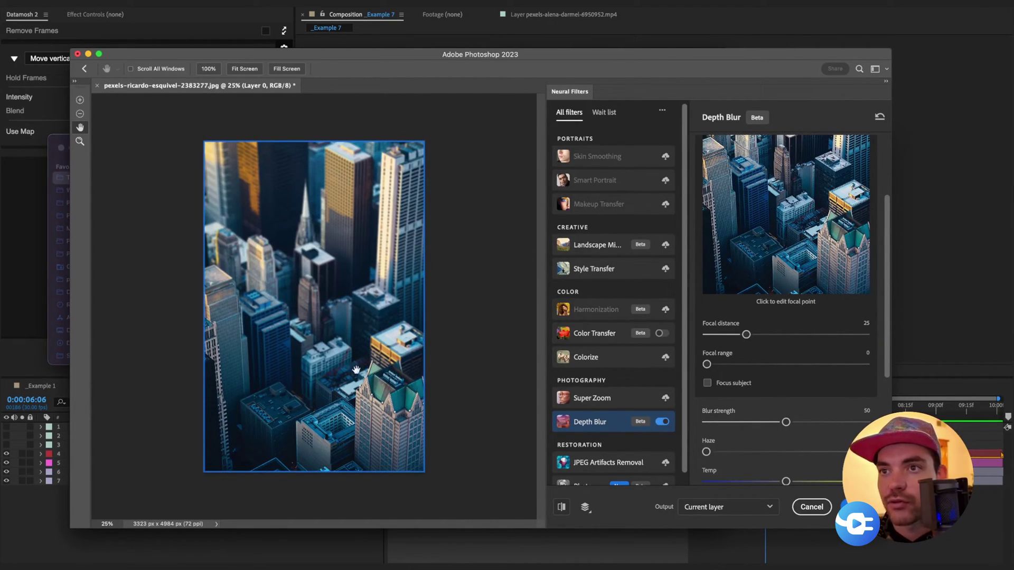
scroll(800, 407, "down", 2)
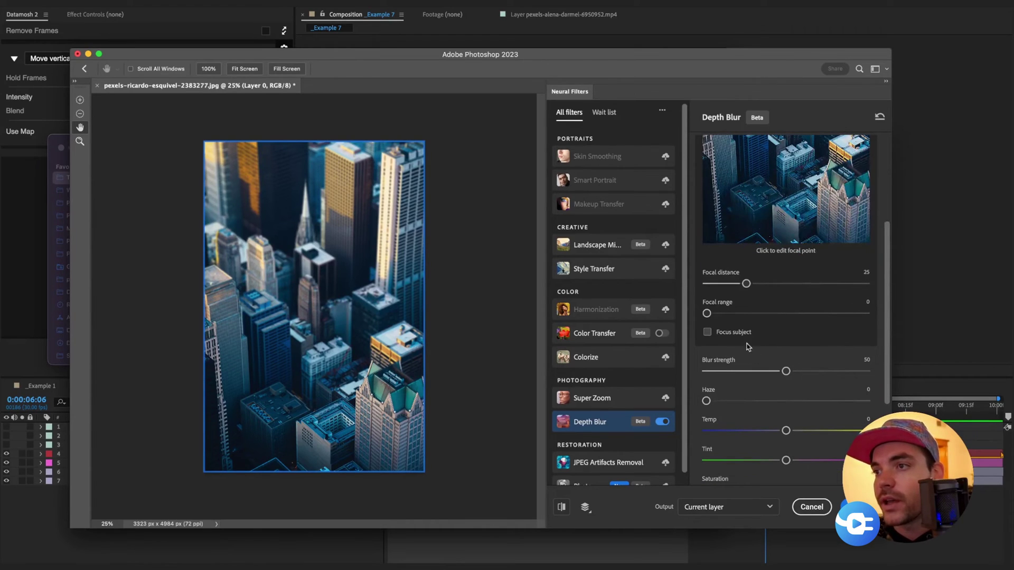
scroll(748, 346, "down", 6)
left_click(706, 416)
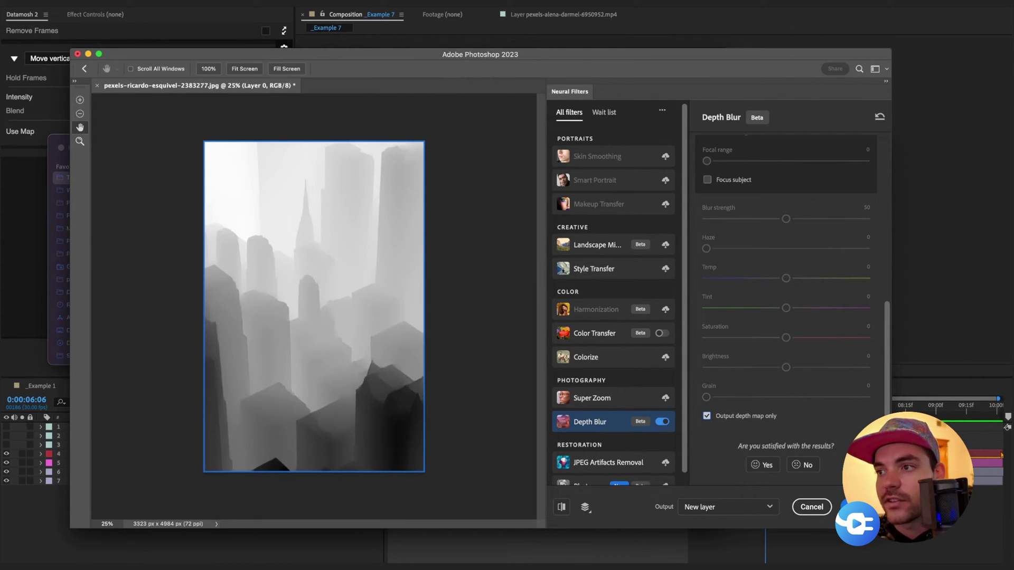
Switch back to After Effects and compare the skyscraper image around 0:00:01:02 with its depth map at 0:00:05:29.
left_click(598, 554)
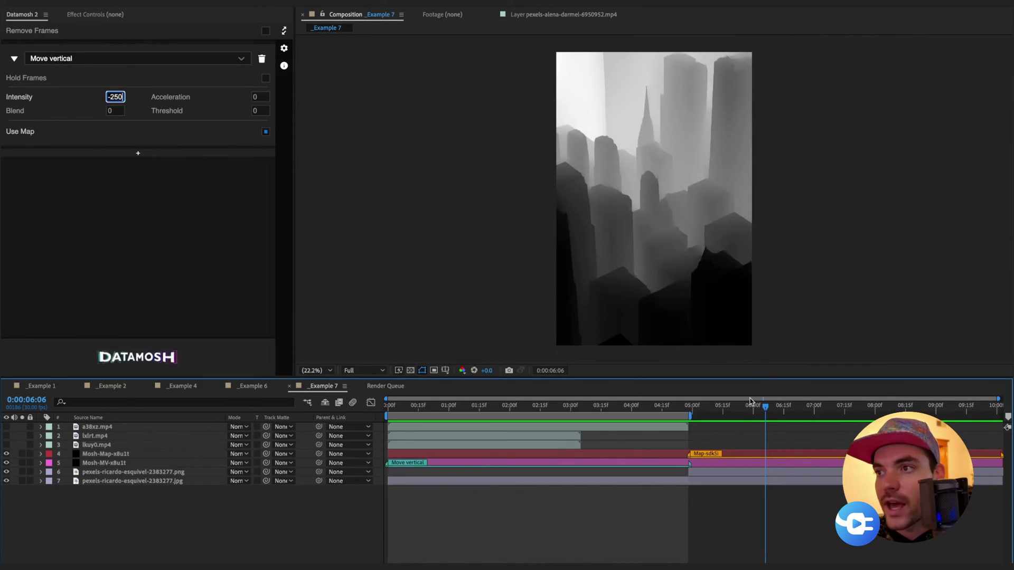
left_click_drag(750, 412, 867, 420)
left_click_drag(389, 415, 453, 421)
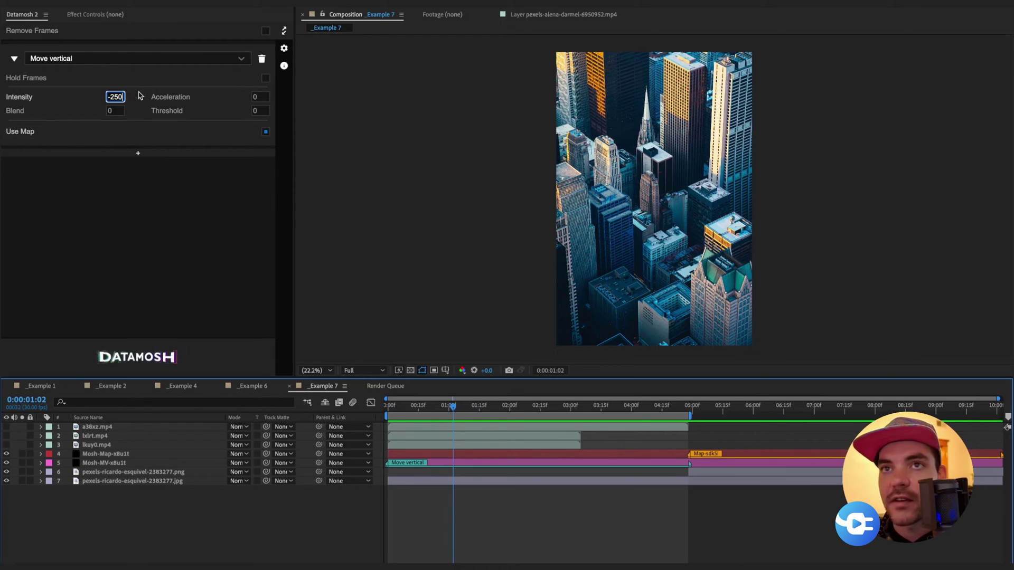
left_click(120, 182)
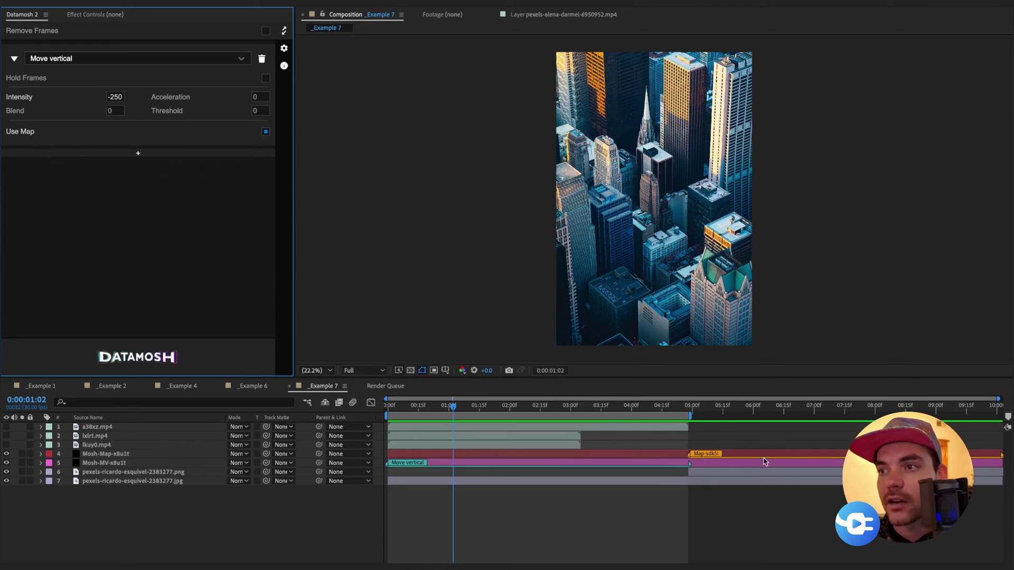
left_click(751, 414)
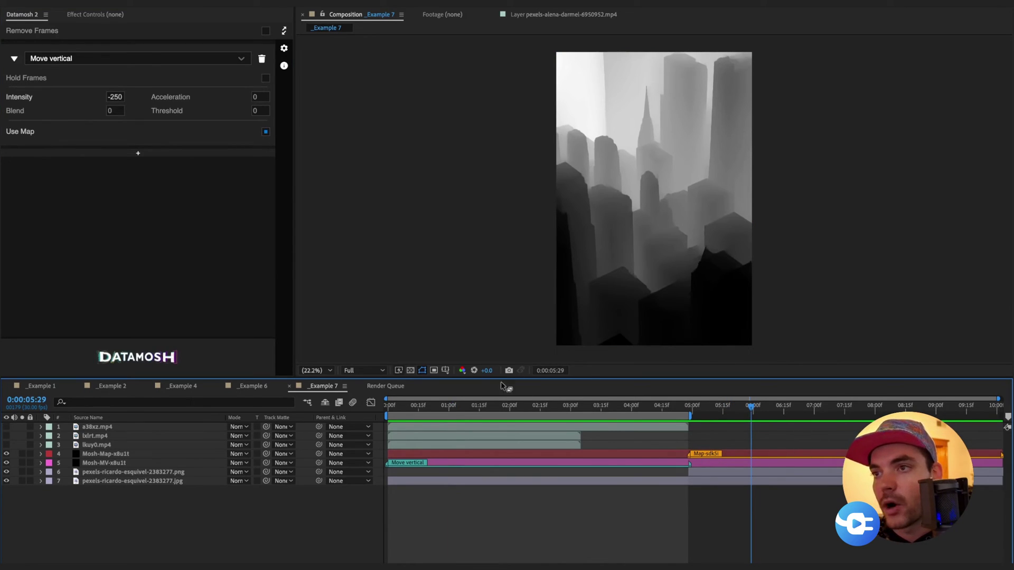
left_click_drag(510, 410, 457, 411)
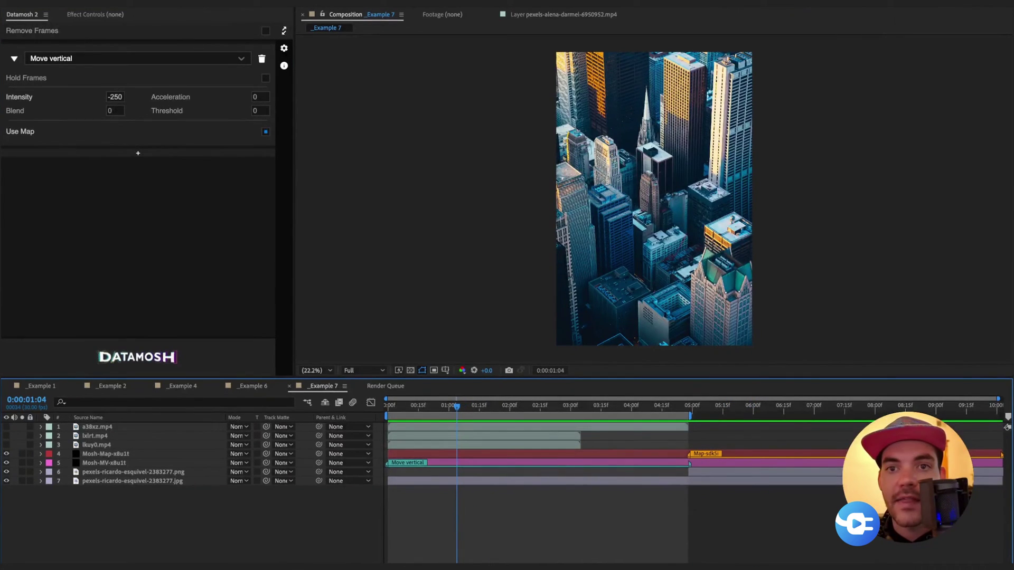
Show the pre-rendered mosh clip at the top of the _Example 7 layer stack and play it, including a close-up of the lower buildings.
left_click(6, 427)
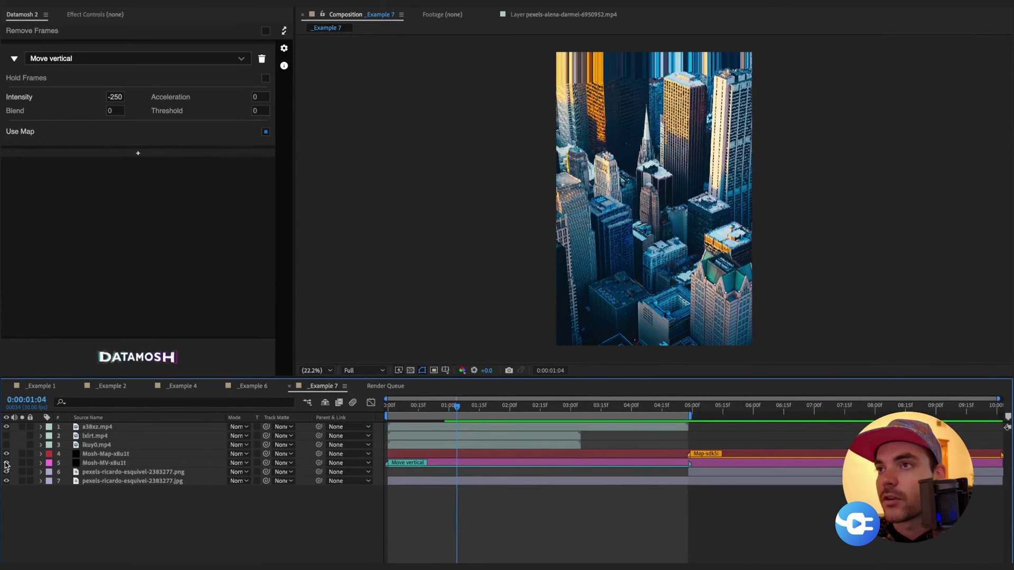
key("space")
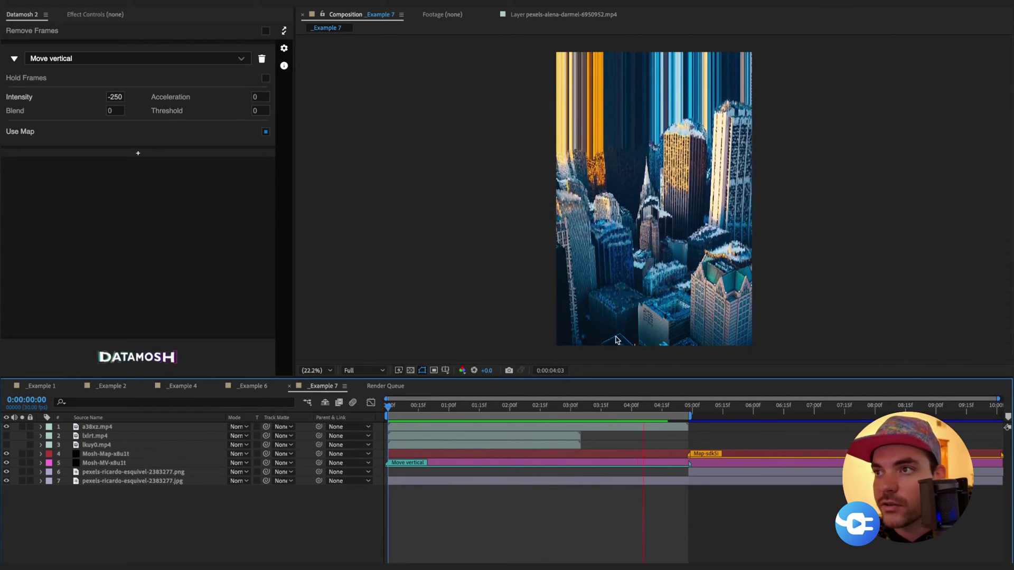
scroll(728, 310, "up", 3)
left_click_drag(728, 310, 554, 104)
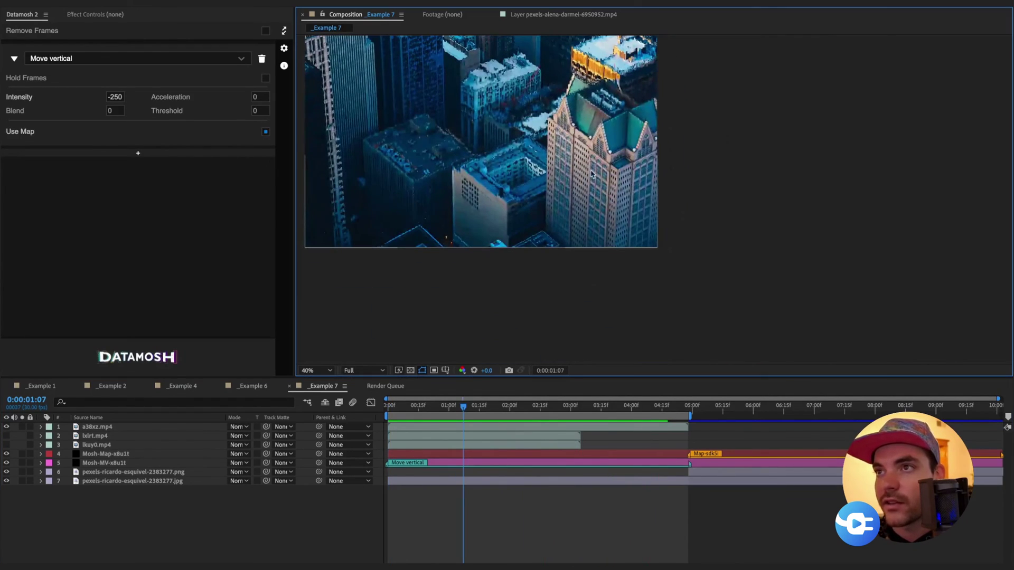
key("space")
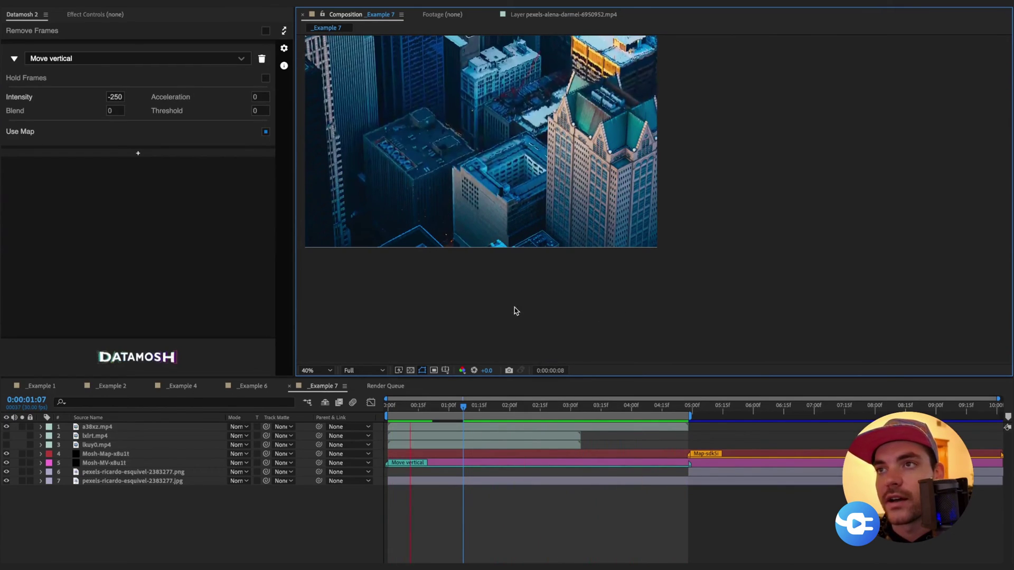
Examine the vertical skyscraper mosh at full-frame view, stopping at 0:00:02:14 and 0:00:01:29.
scroll(607, 169, "down", 2)
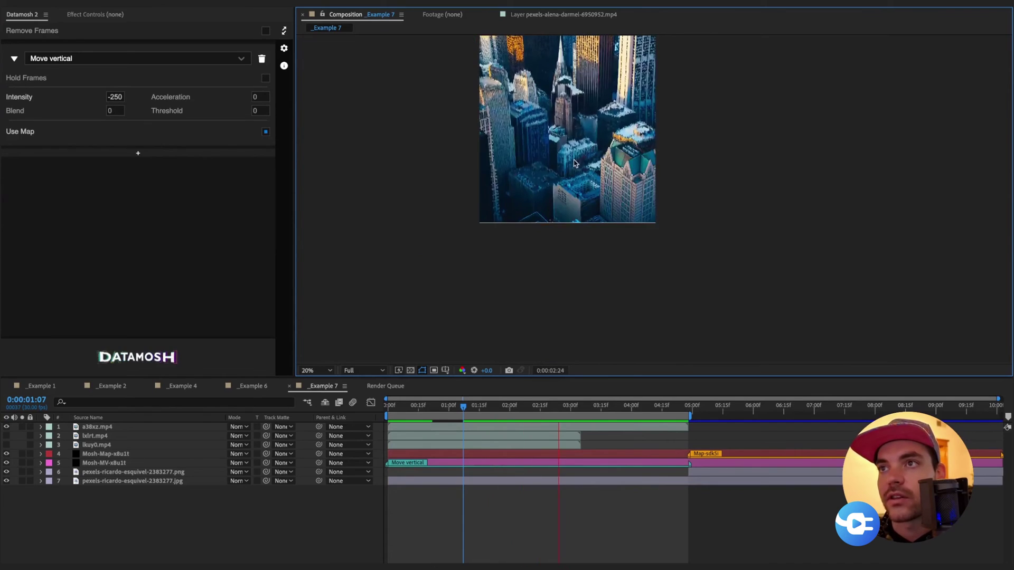
left_click(538, 404)
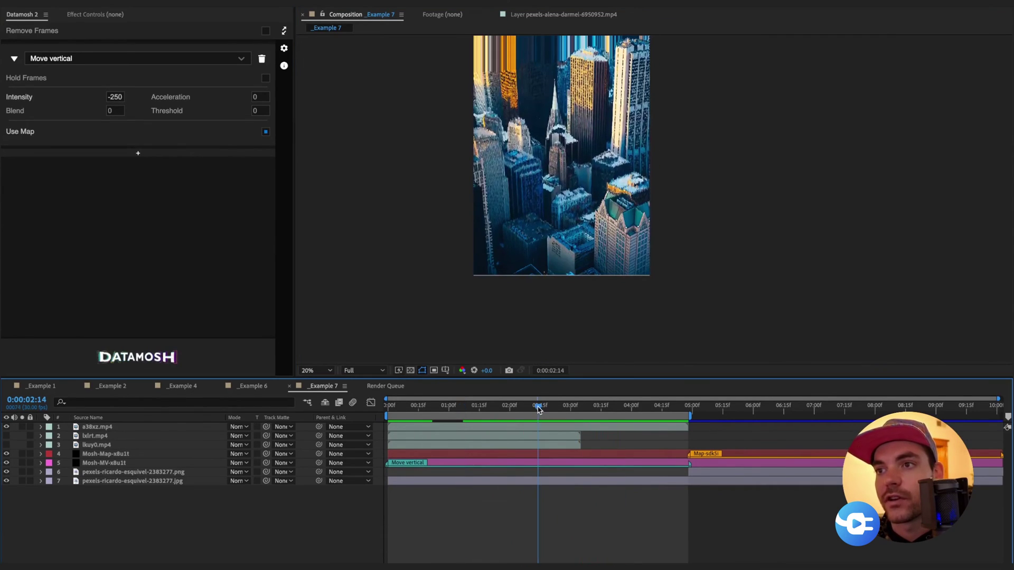
key("shift+/")
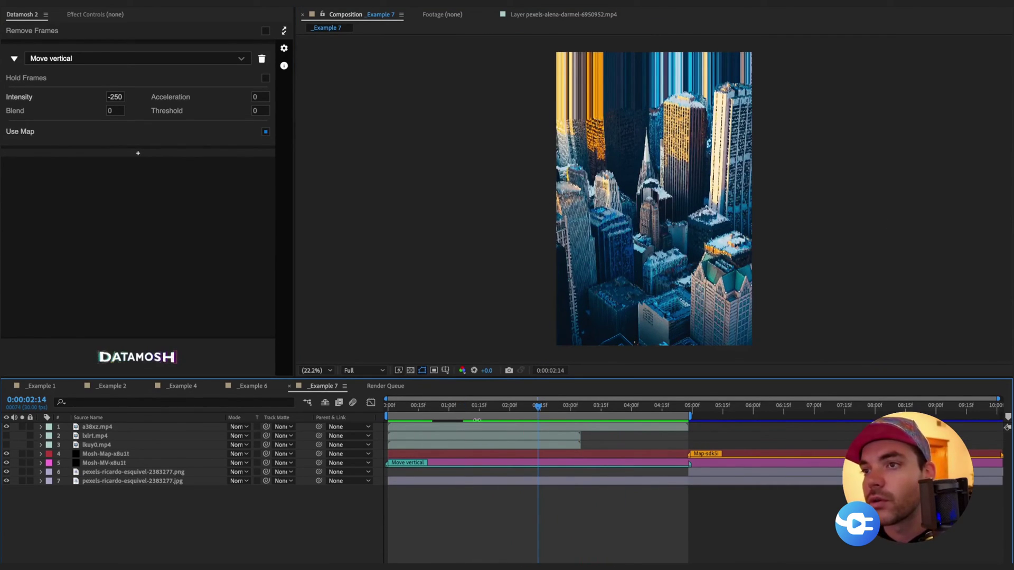
key("space")
left_click(507, 407)
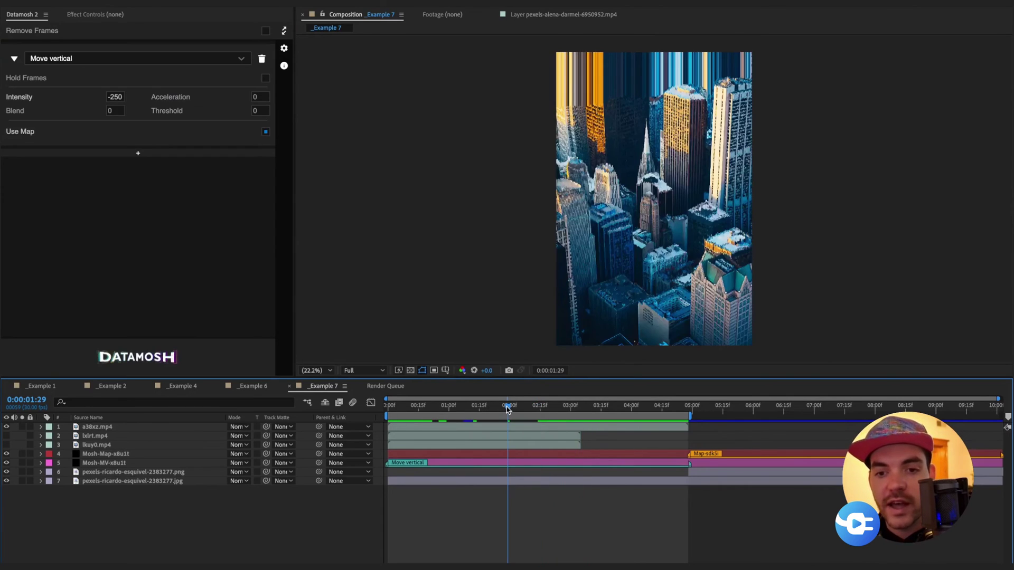